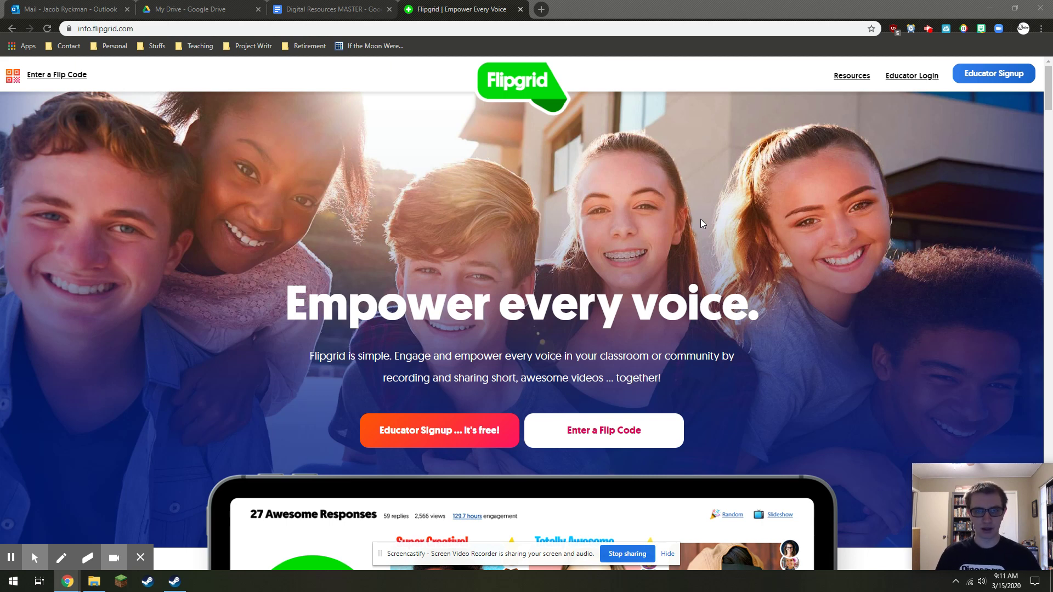
# Open the My Grids dashboard and scroll through the 10 grids, topped by ESOL 2 - 2020
pyautogui.click(971, 80)
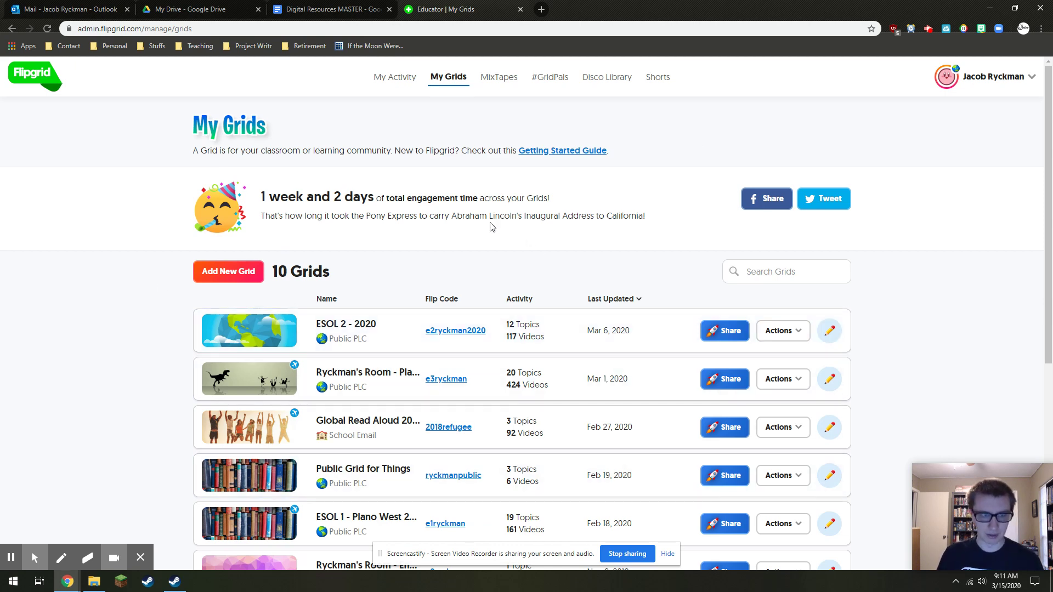
pyautogui.moveTo(188, 132); pyautogui.dragTo(316, 140)
pyautogui.click(316, 139)
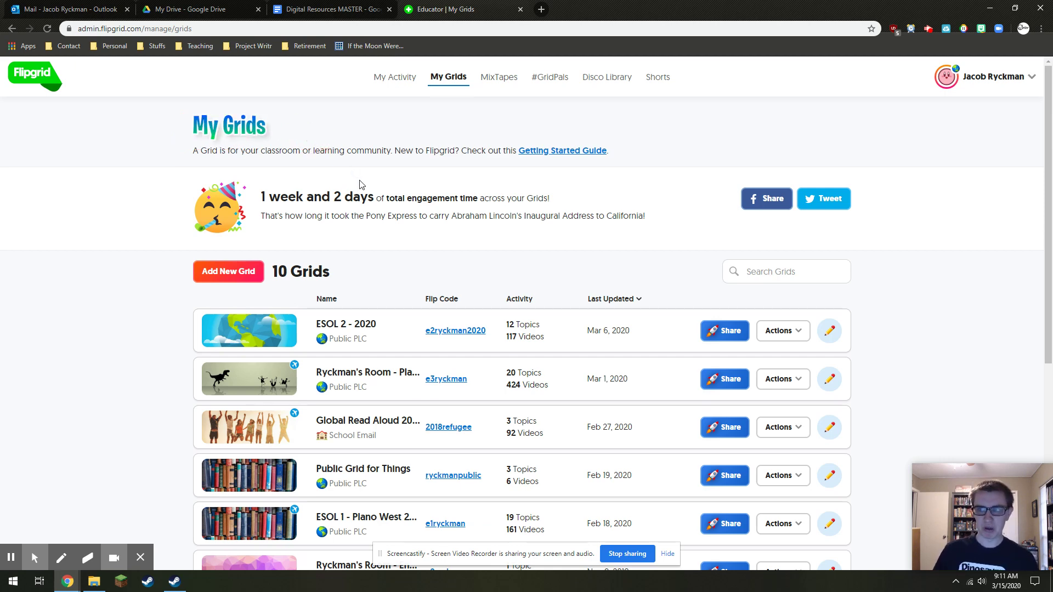
pyautogui.scroll(-5, 428, 278)
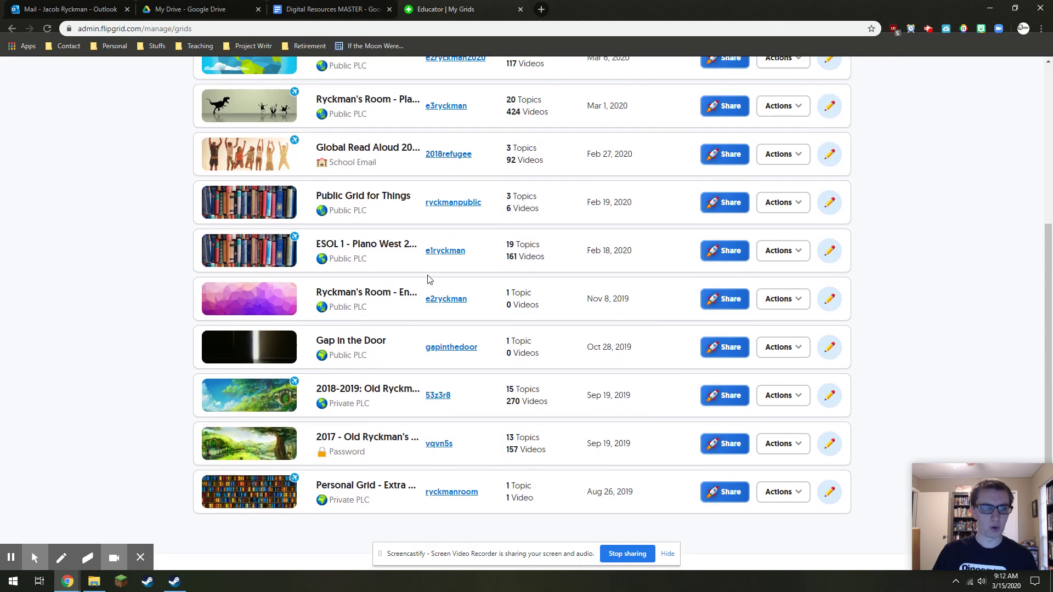
pyautogui.scroll(1, 428, 280)
pyautogui.scroll(5, 429, 280)
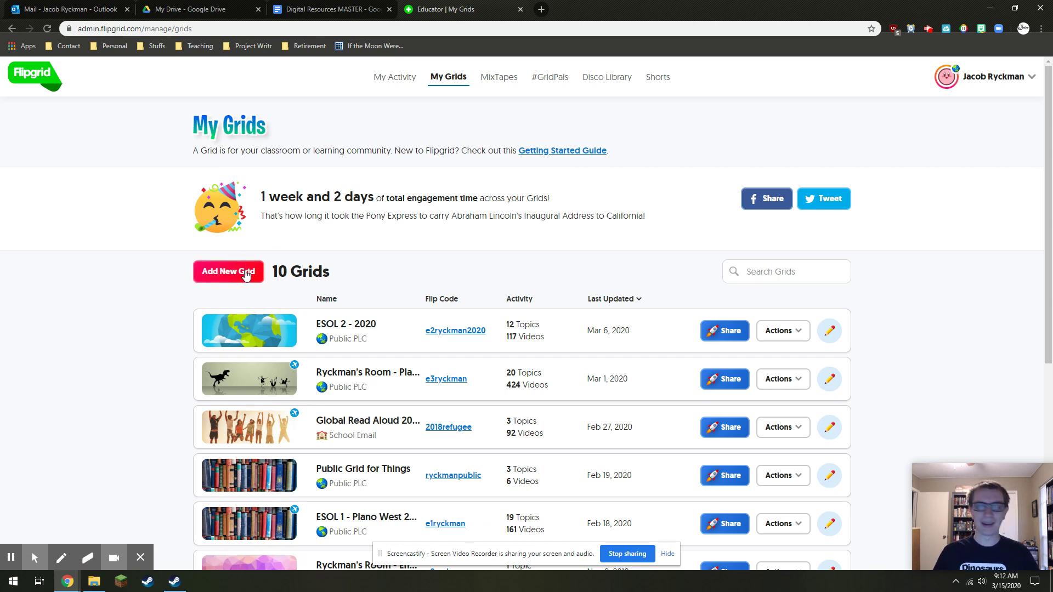
# Create a new grid named 'Example Grid' with the Public and PLCs grid type
pyautogui.click(246, 276)
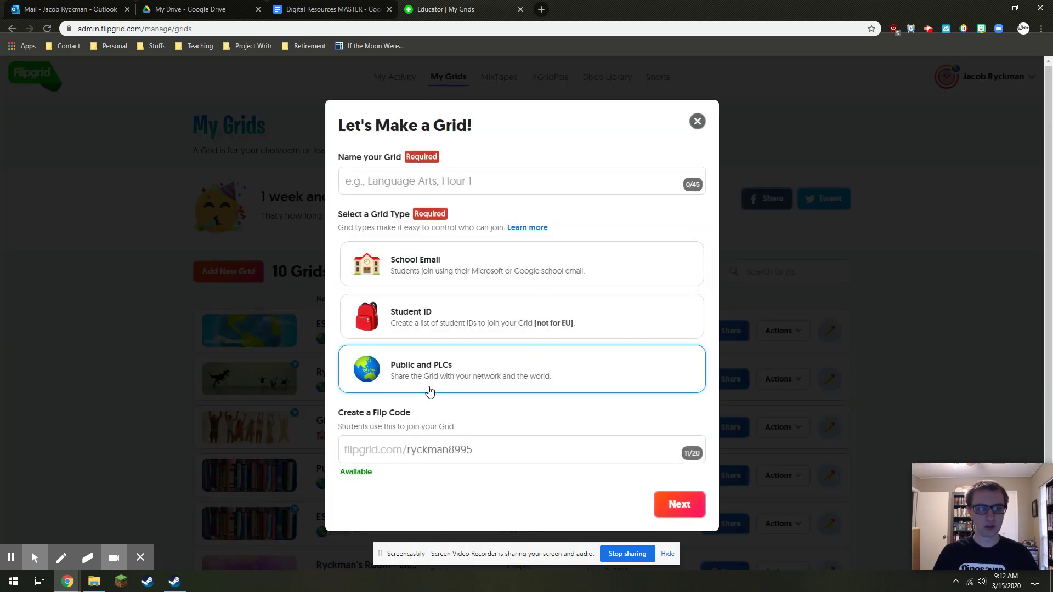
pyautogui.click(444, 180)
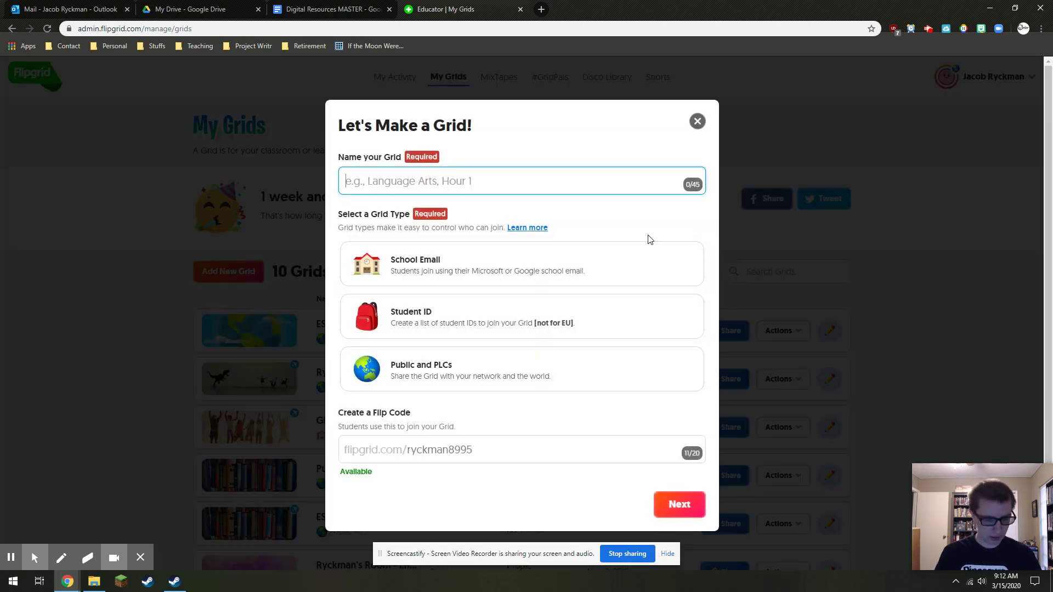
pyautogui.write('Example Gri')
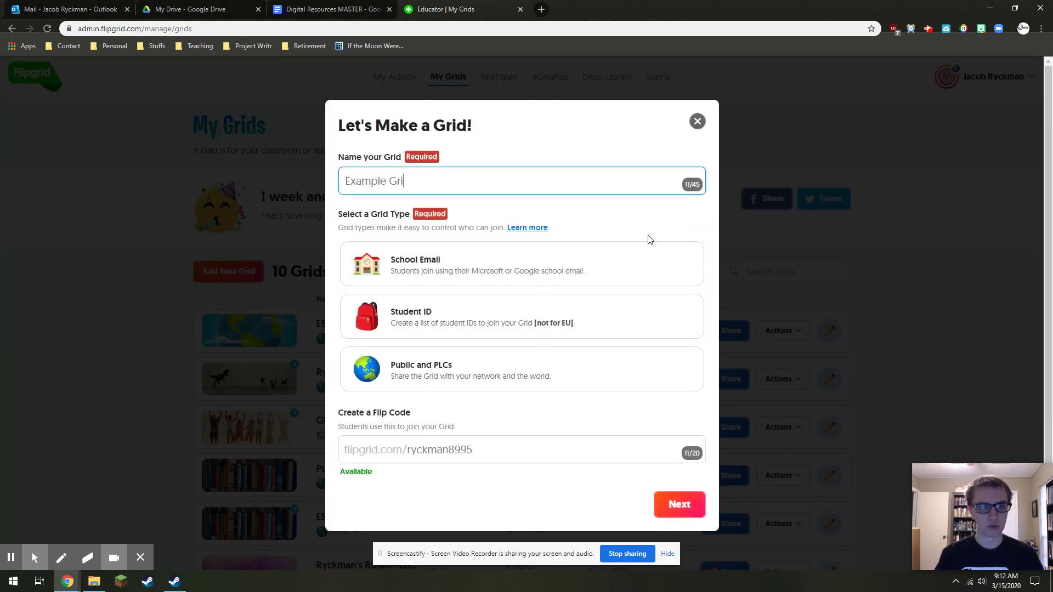
pyautogui.write('d')
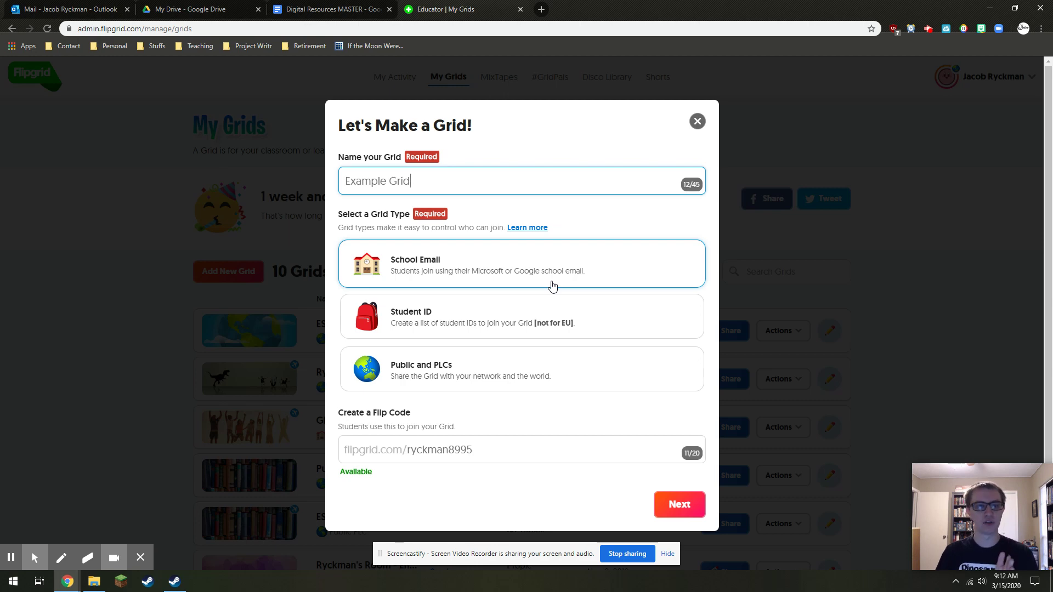
pyautogui.click(563, 275)
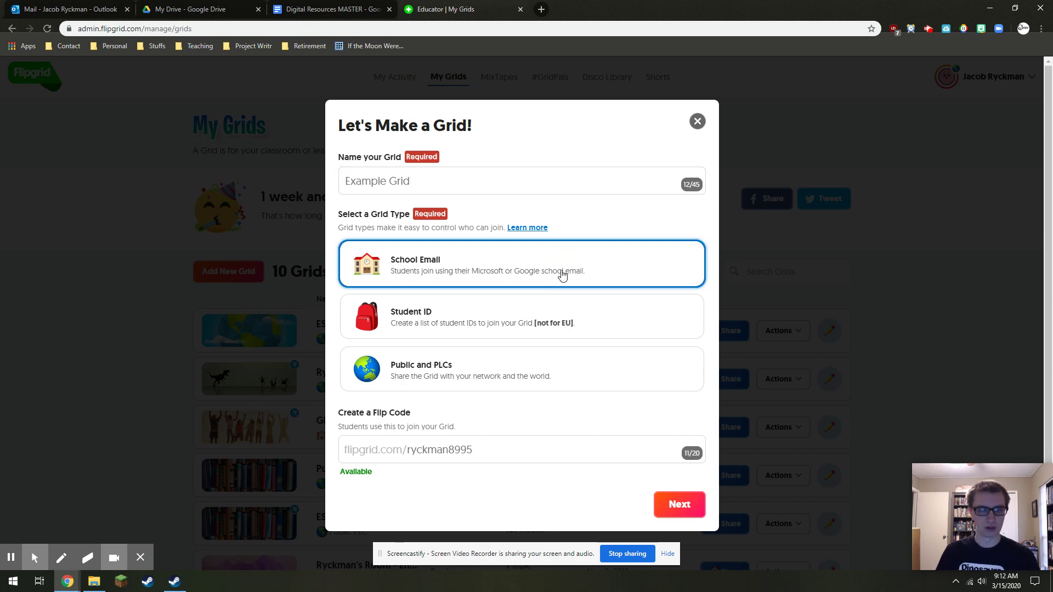
pyautogui.click(510, 322)
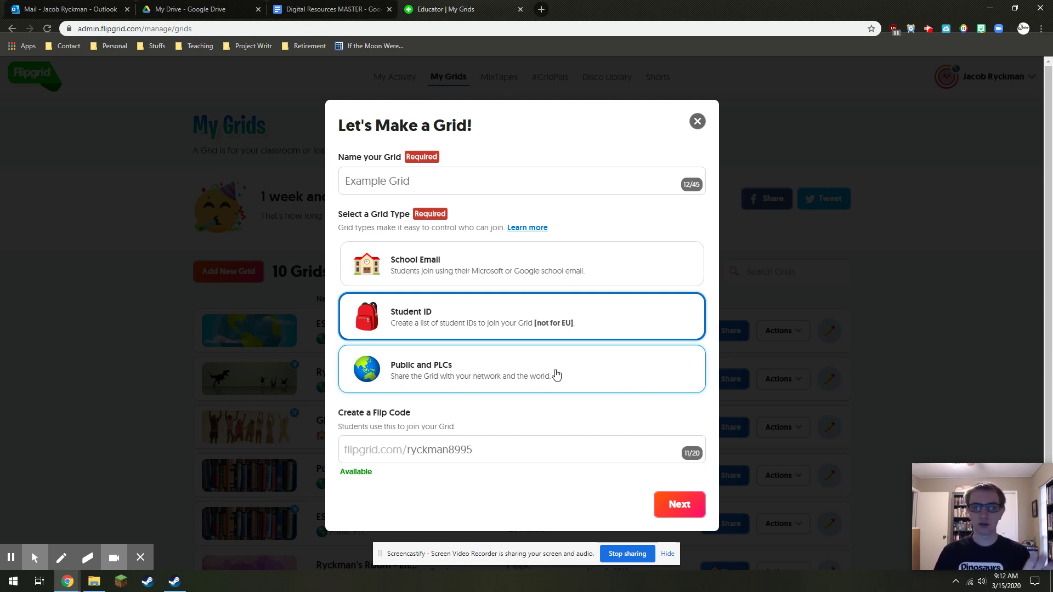
pyautogui.click(561, 358)
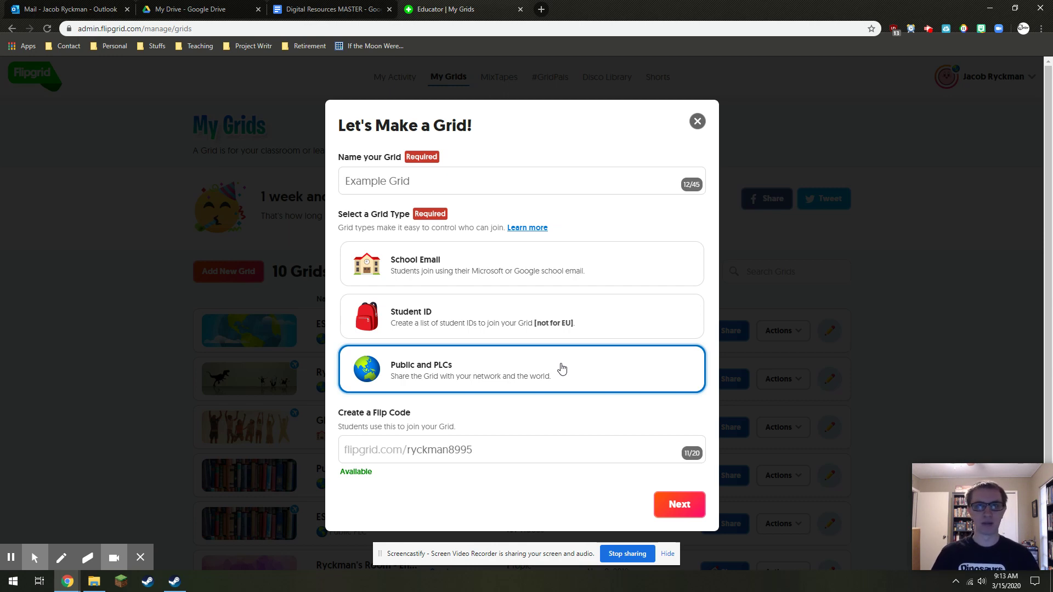
pyautogui.click(524, 450)
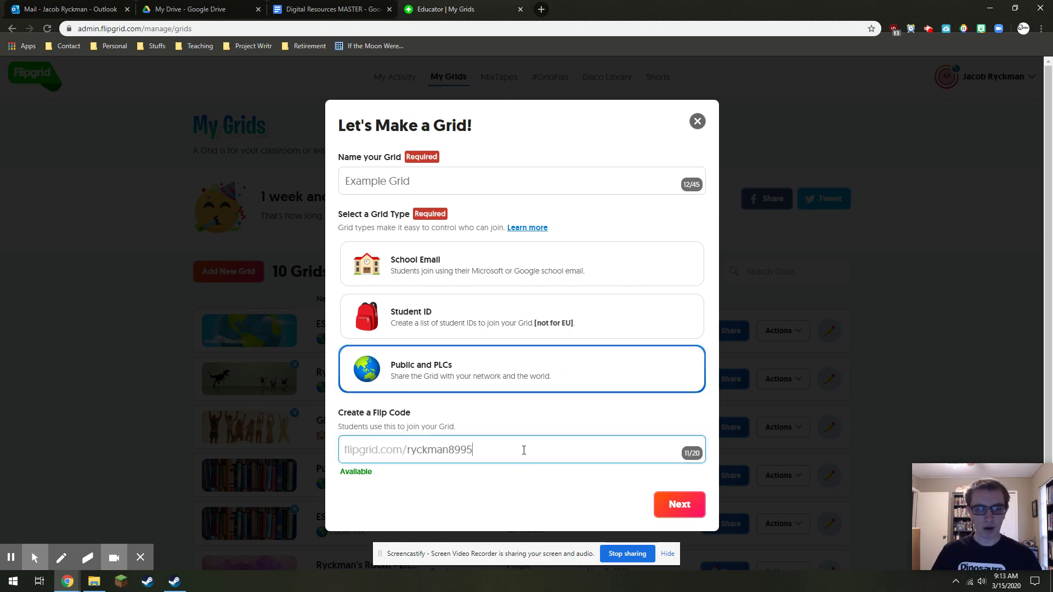
pyautogui.moveTo(505, 451); pyautogui.dragTo(399, 449)
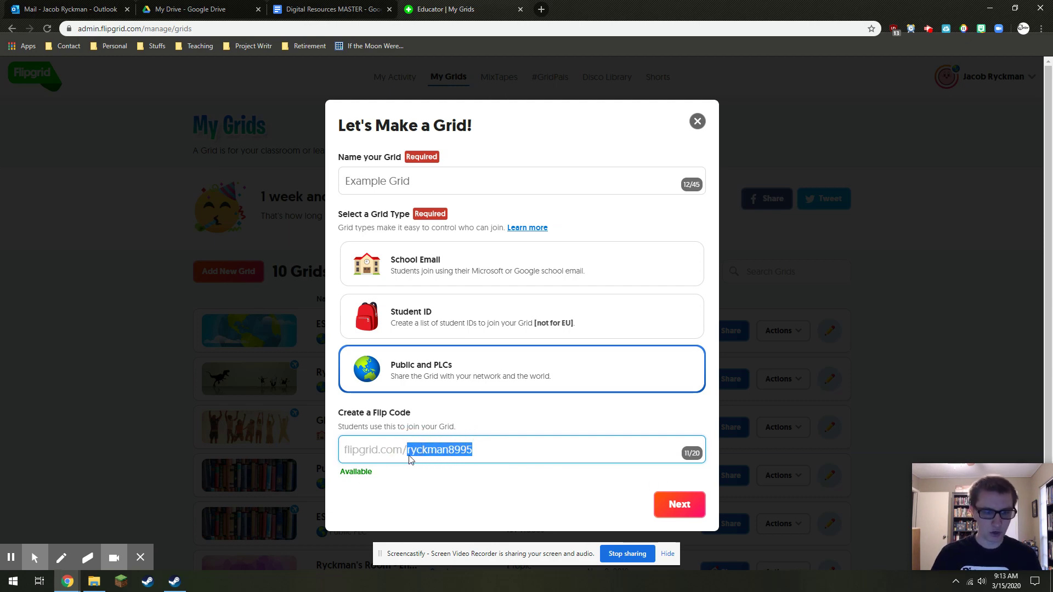
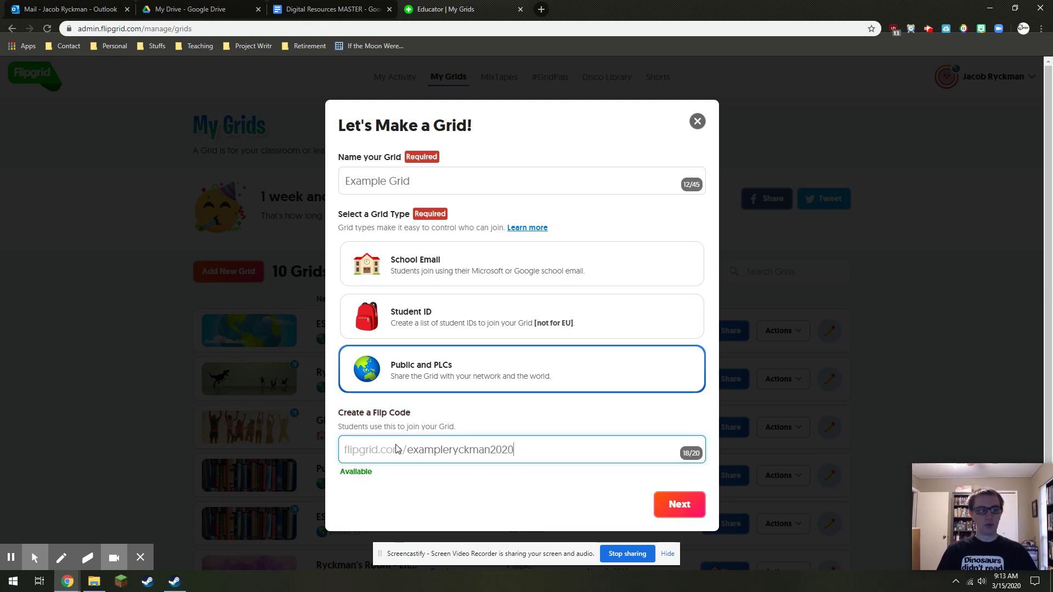
pyautogui.click(454, 452)
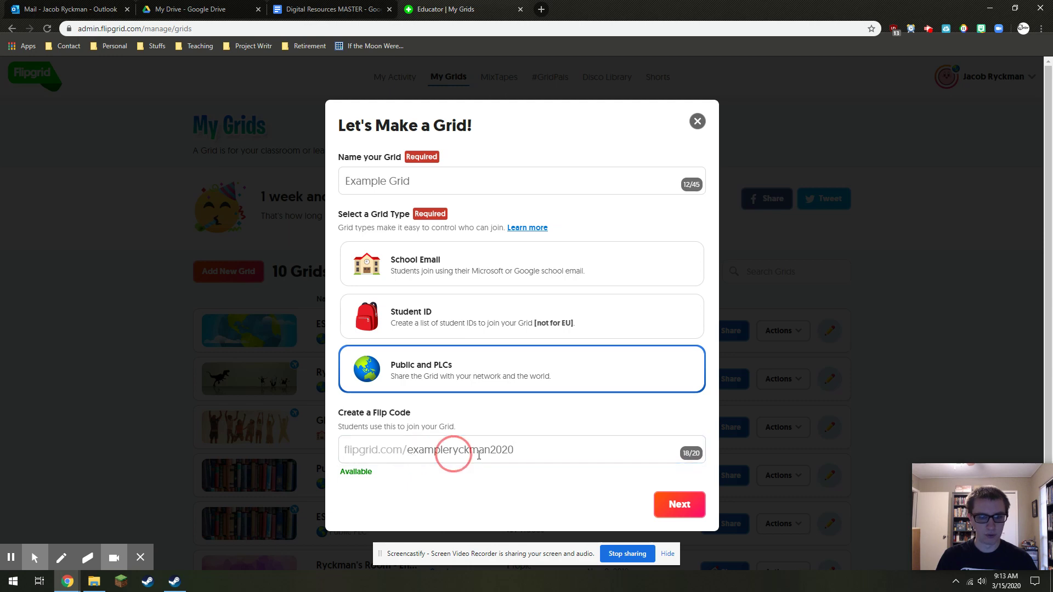
pyautogui.click(505, 455)
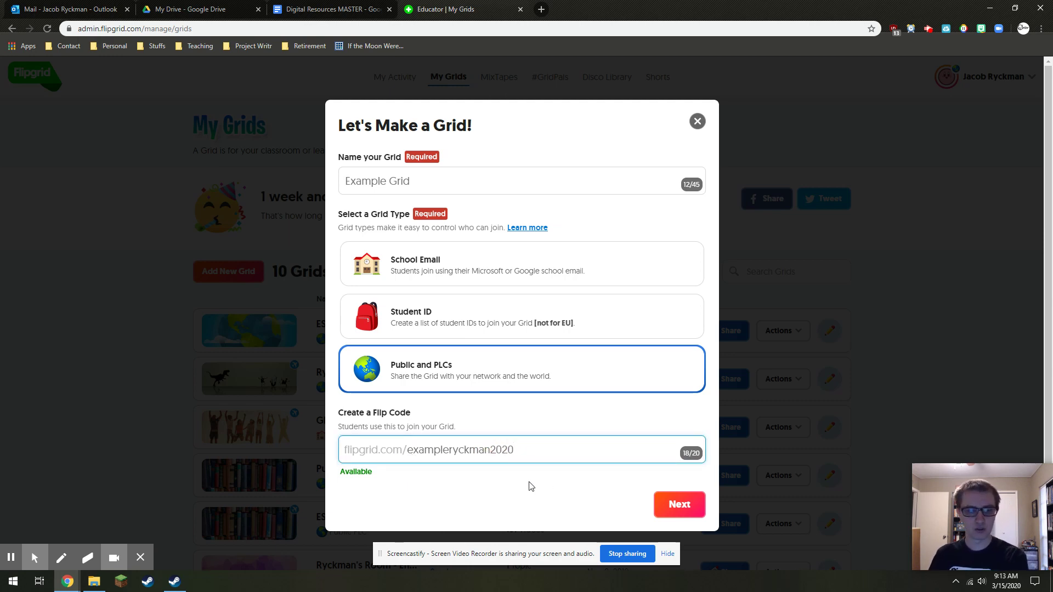
pyautogui.moveTo(515, 449); pyautogui.dragTo(357, 448)
pyautogui.click(522, 447)
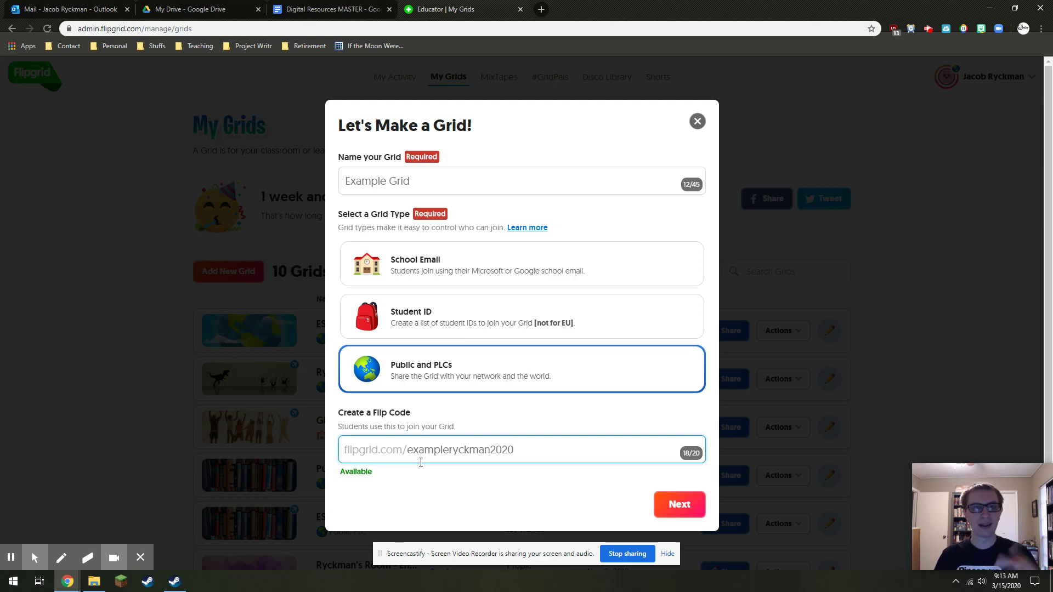
# Continue to the access options and create Example Grid with no password
pyautogui.click(680, 507)
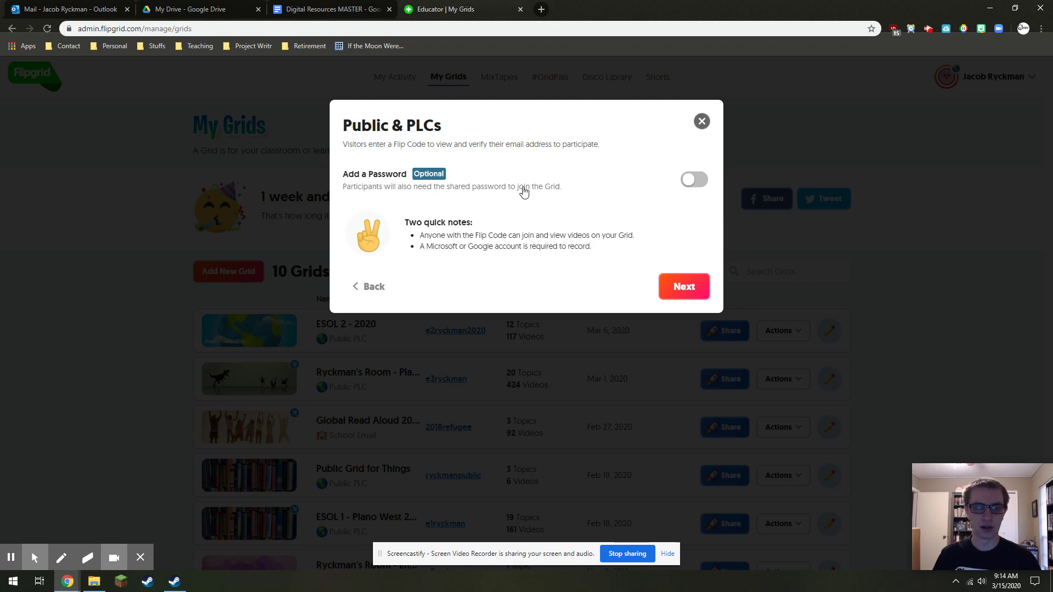
pyautogui.click(692, 291)
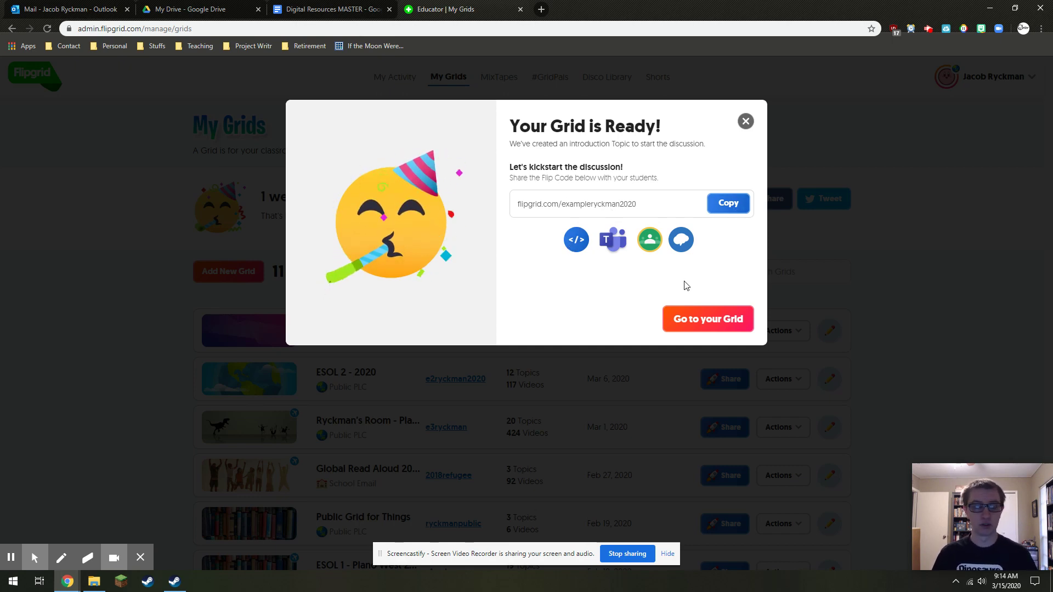
# Go to Example Grid and open the details of its 'Say Hello on Flipgrid!' topic
pyautogui.click(721, 320)
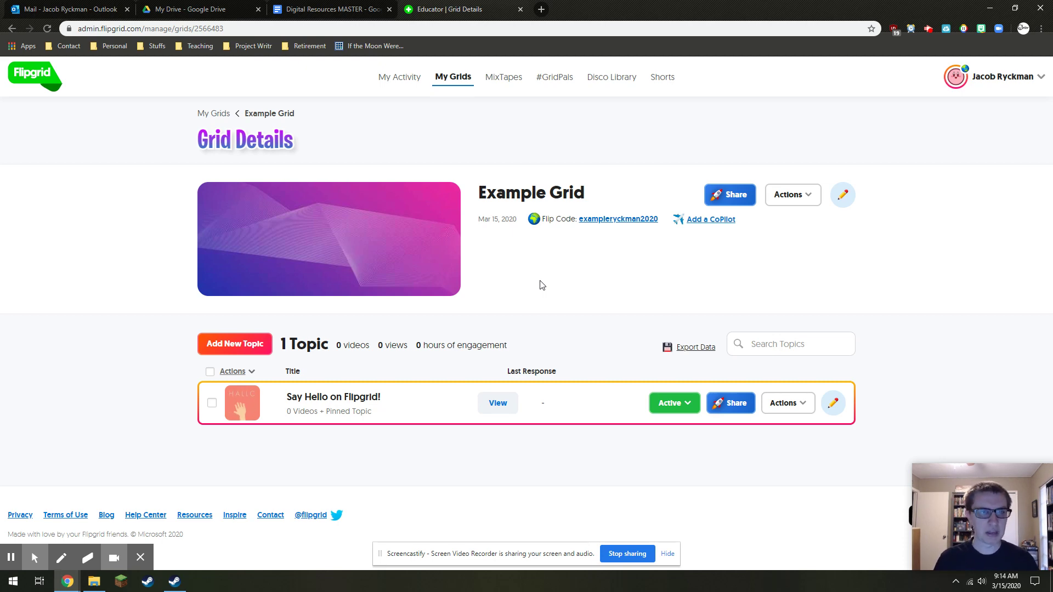
pyautogui.click(377, 402)
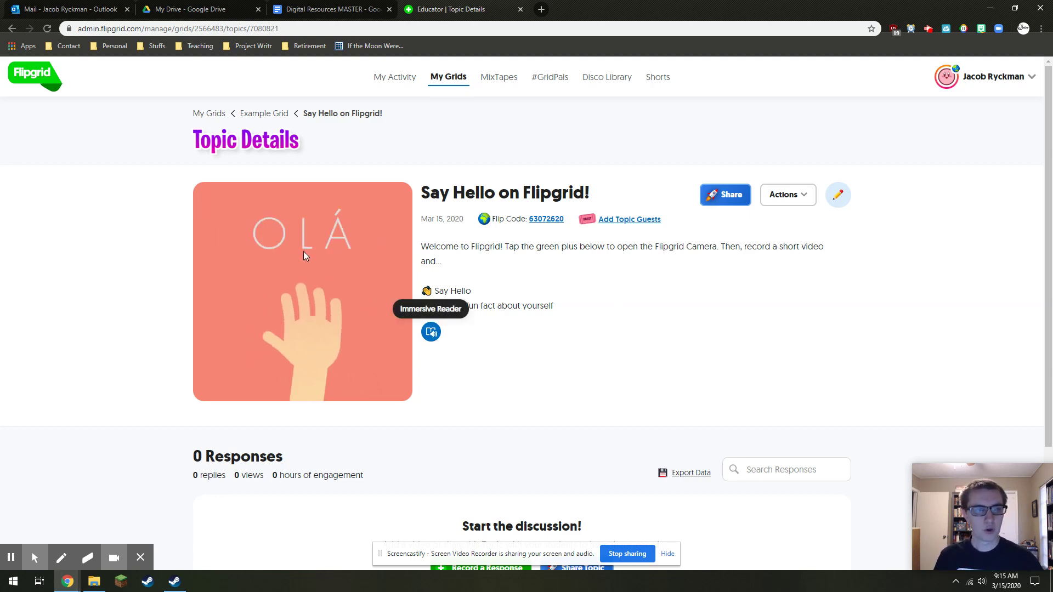
pyautogui.moveTo(572, 306); pyautogui.dragTo(437, 289)
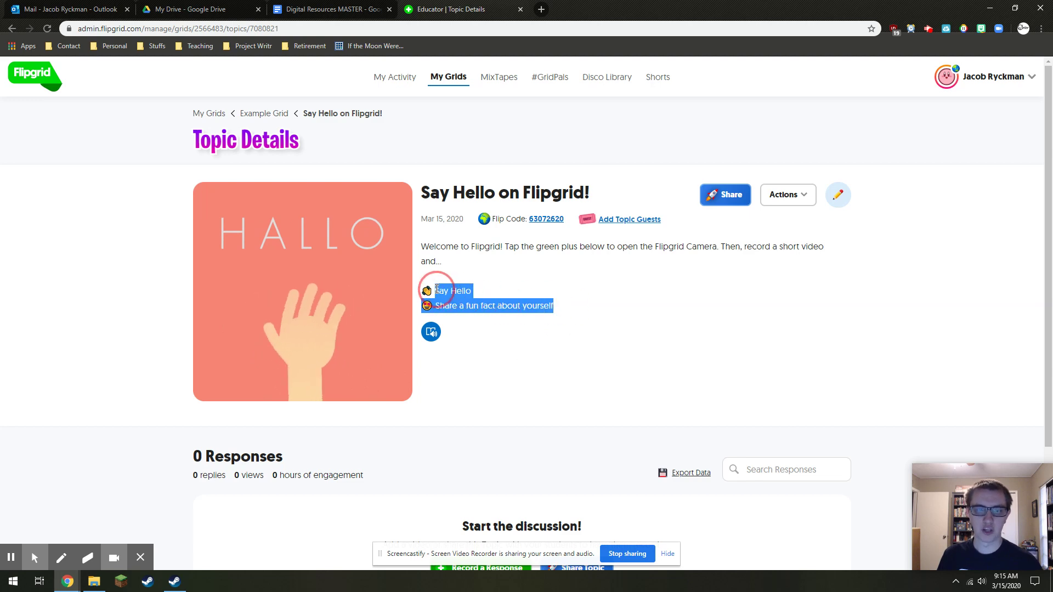
pyautogui.click(520, 345)
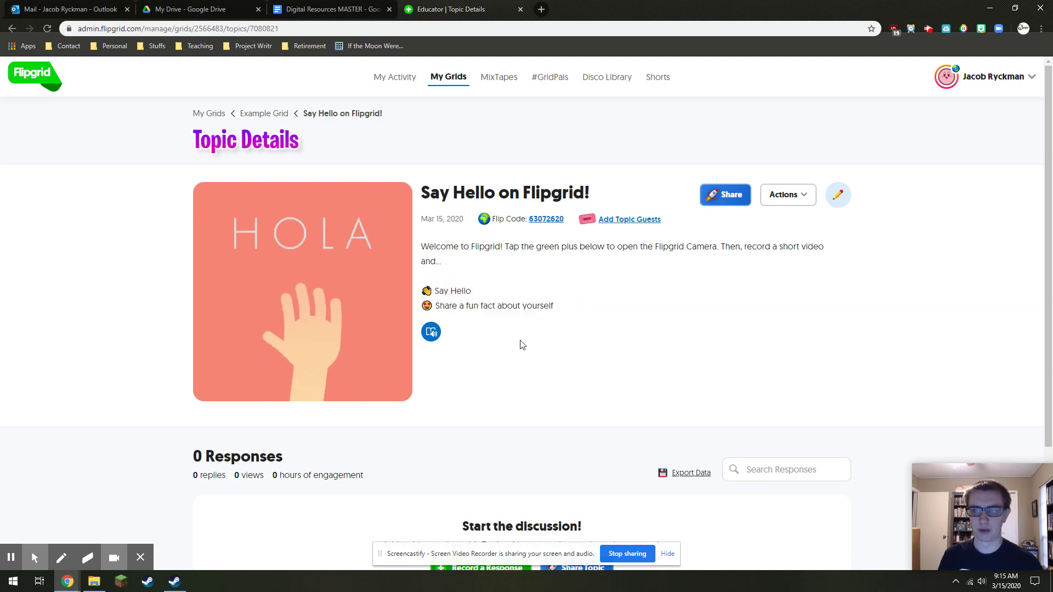
pyautogui.click(839, 198)
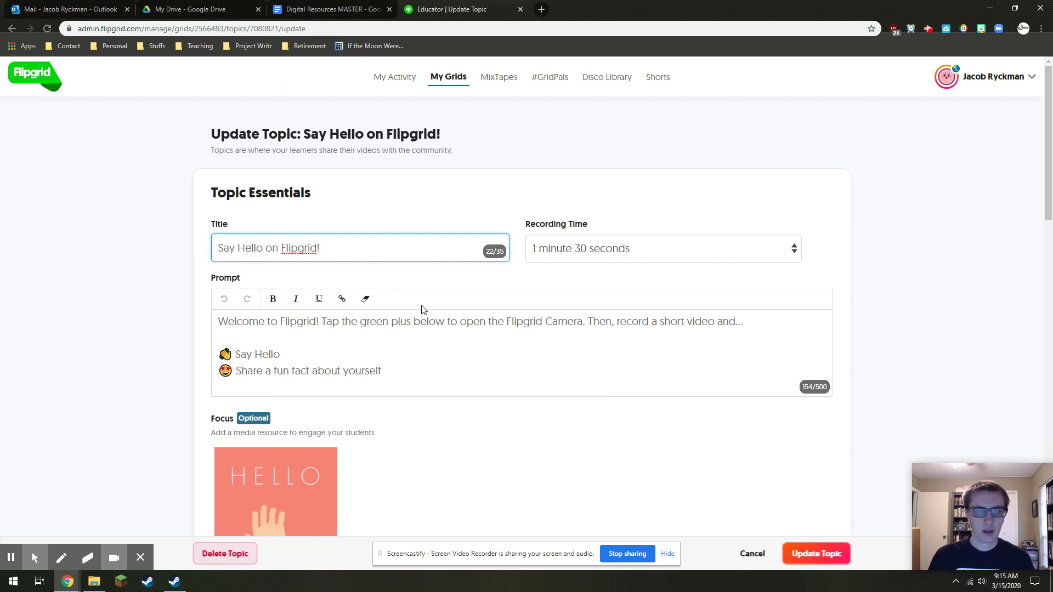
pyautogui.scroll(-1, 406, 310)
pyautogui.click(405, 317)
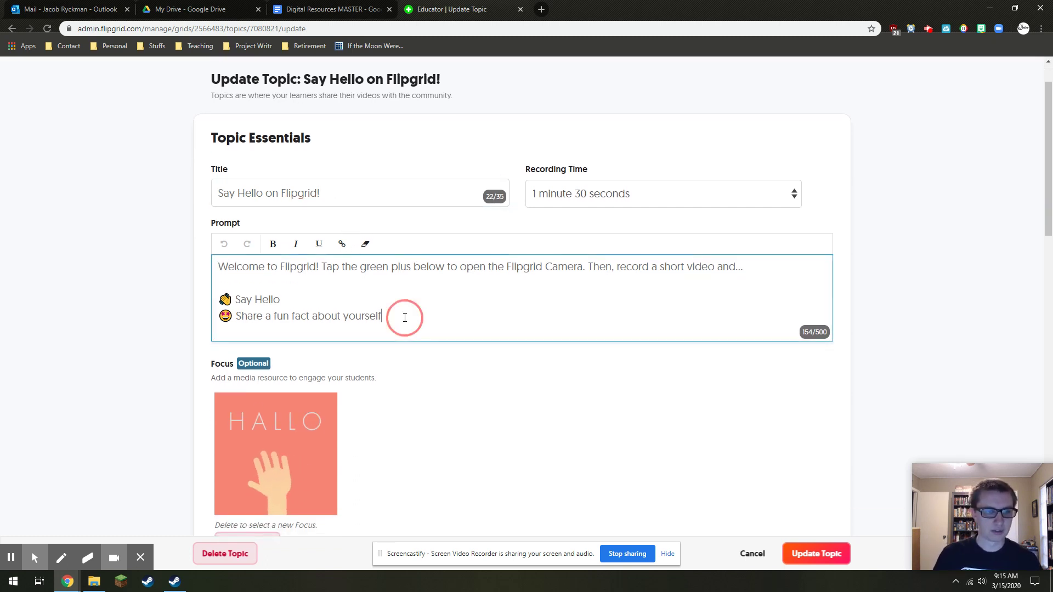
pyautogui.press('Return')
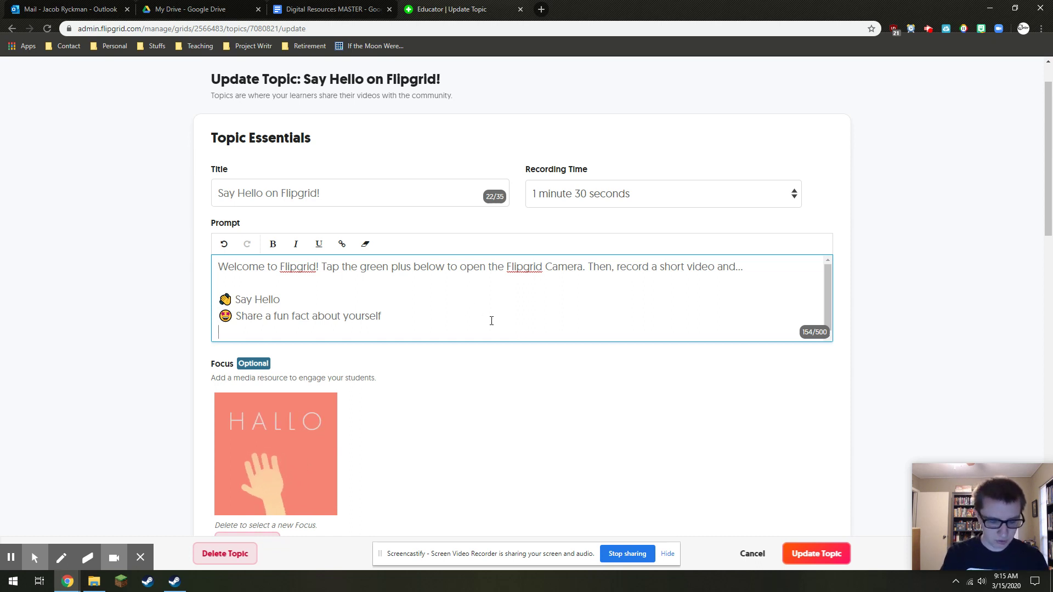
pyautogui.write('Tell me how yo')
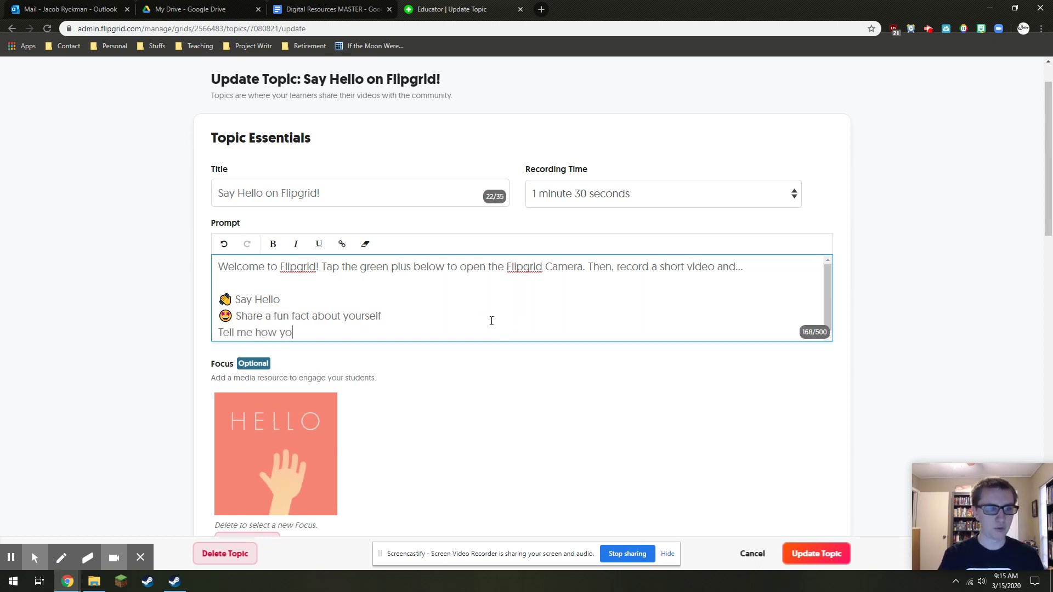
pyautogui.write('u are doing')
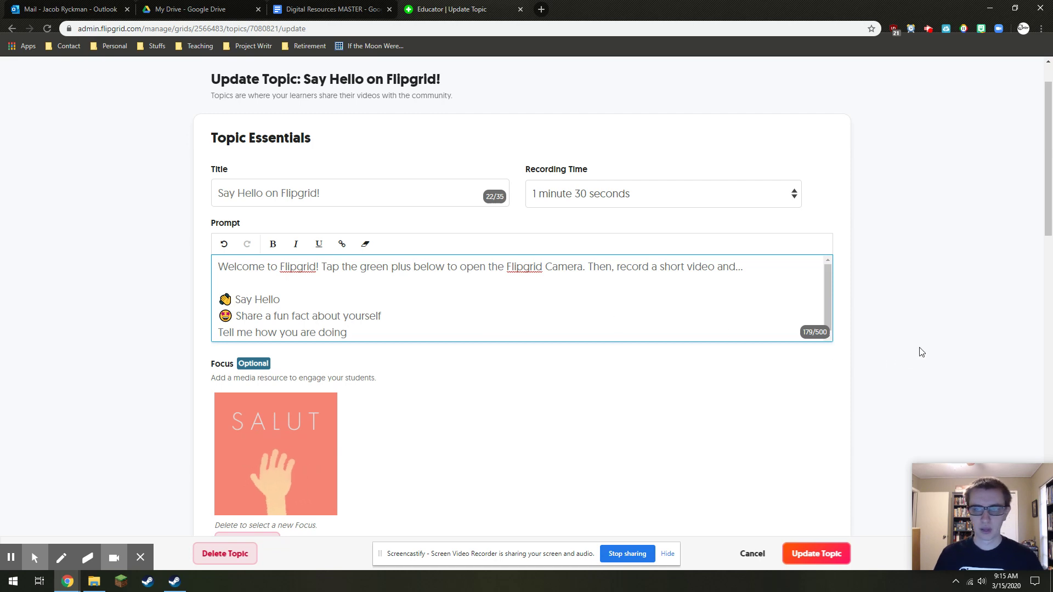
pyautogui.scroll(-10, 874, 285)
pyautogui.scroll(4, 875, 287)
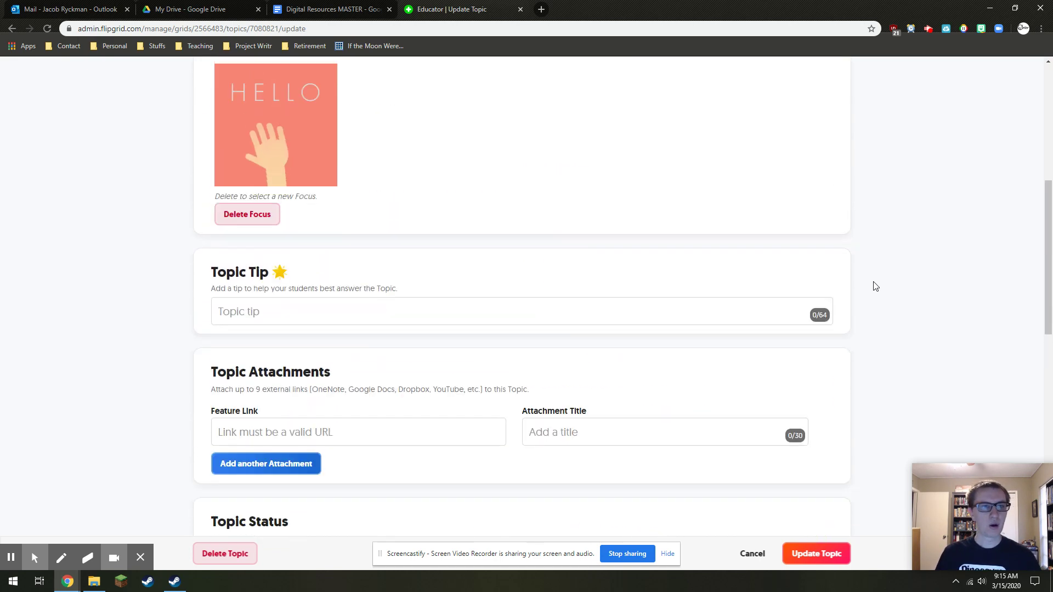
pyautogui.scroll(7, 875, 286)
pyautogui.scroll(-3, 680, 275)
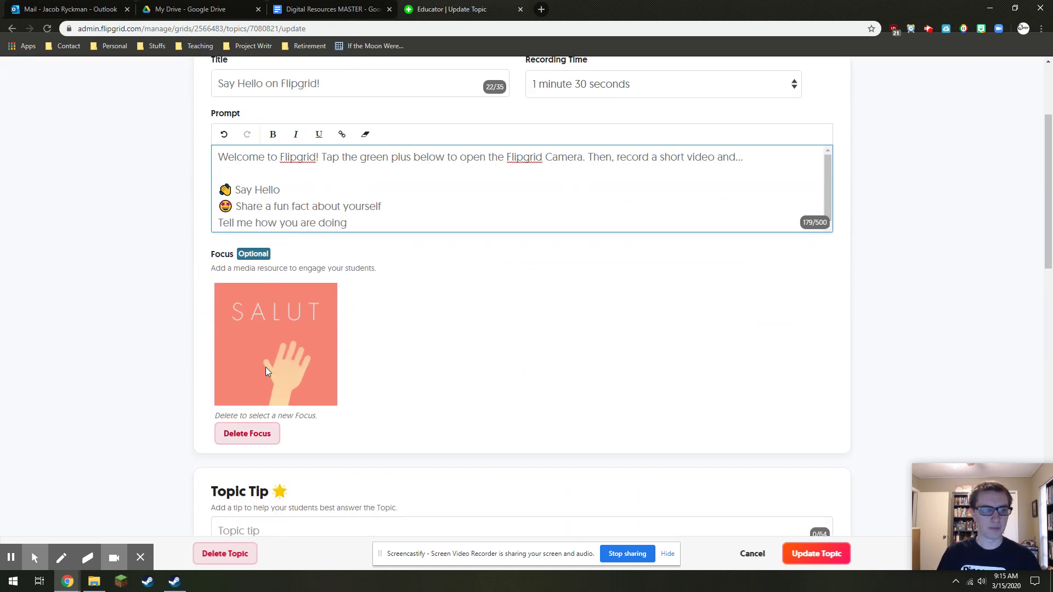
pyautogui.moveTo(212, 255); pyautogui.dragTo(236, 261)
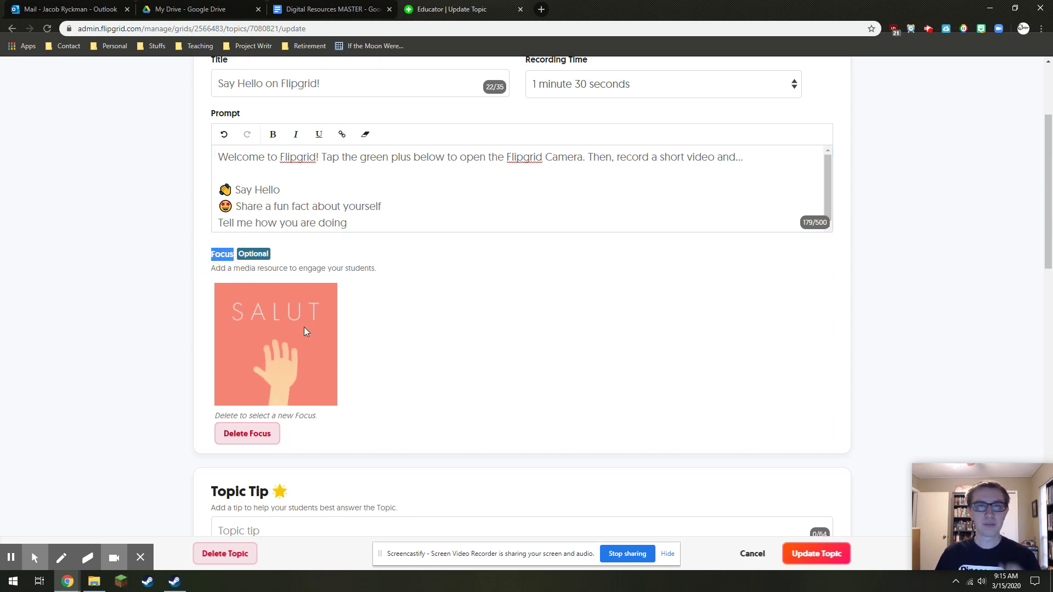
# Delete the topic's greeting GIF focus and choose Giphy as the replacement source
pyautogui.click(273, 435)
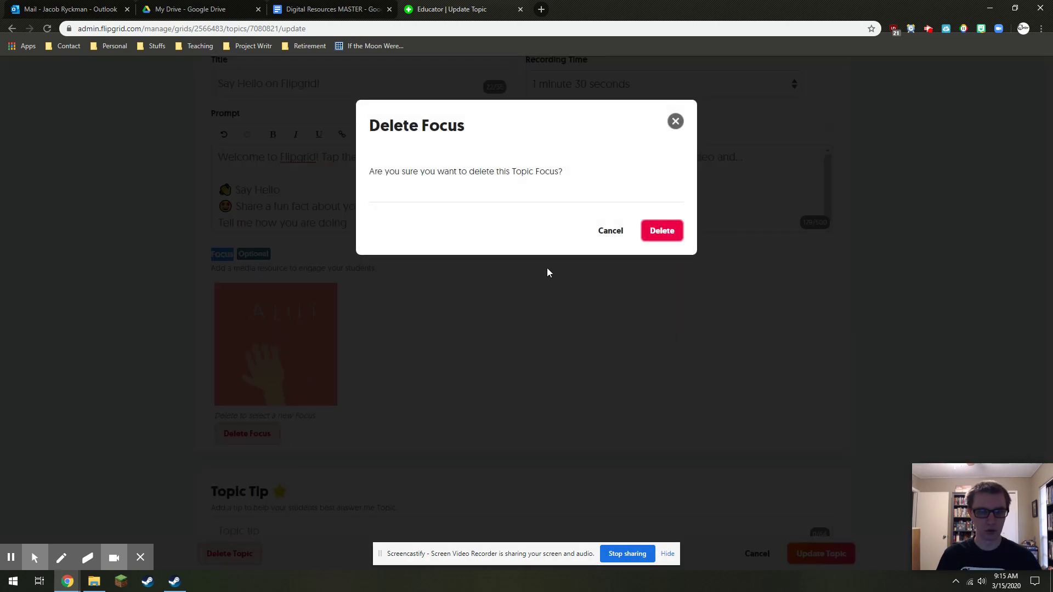
pyautogui.click(660, 232)
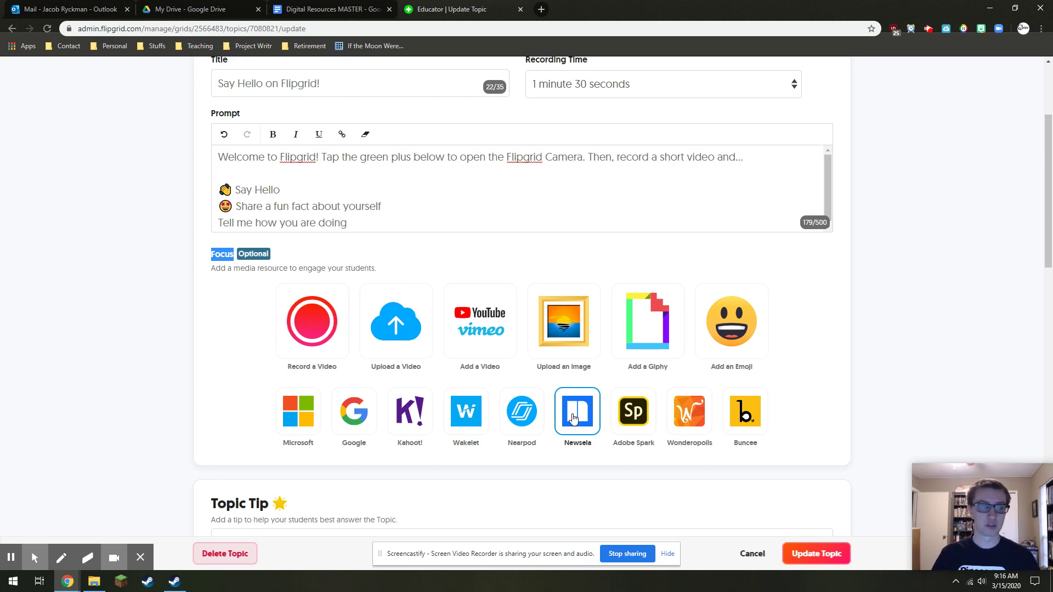
pyautogui.click(643, 327)
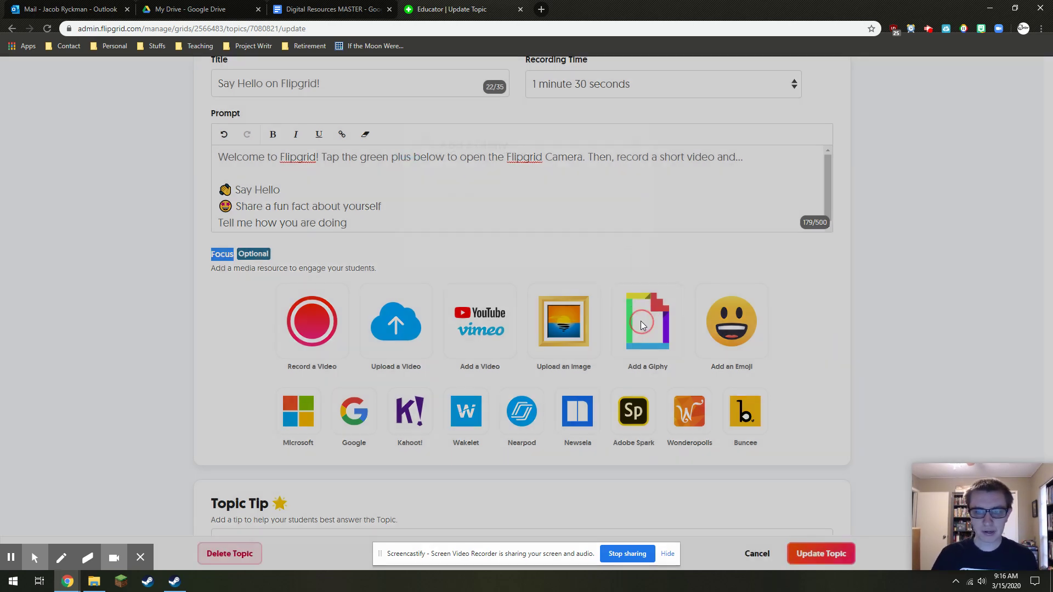
# Search Giphy and set the smiling dog GIF as the topic's focus
pyautogui.write('S')
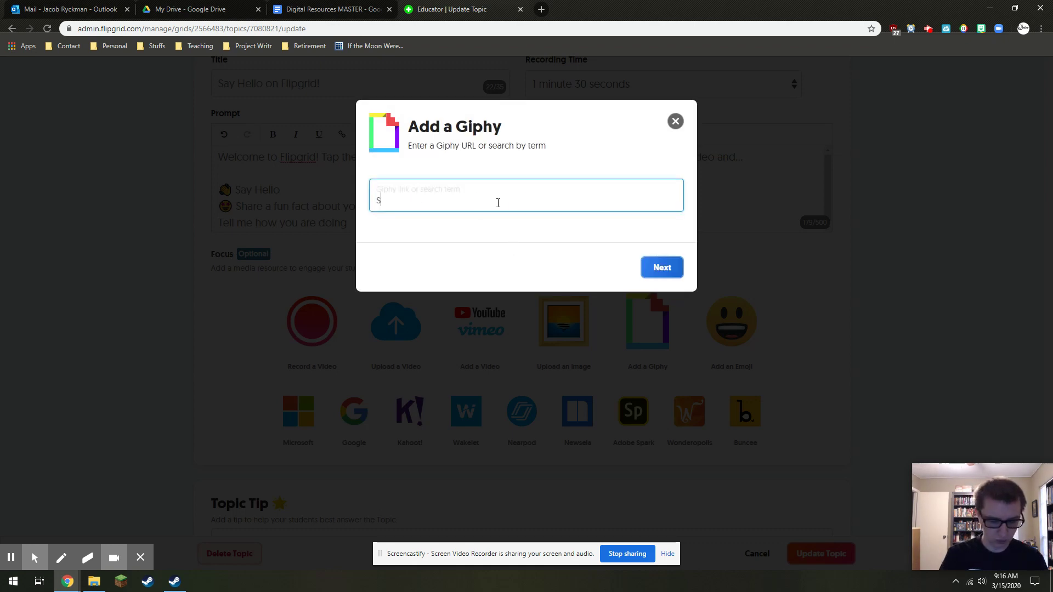
pyautogui.press('Return')
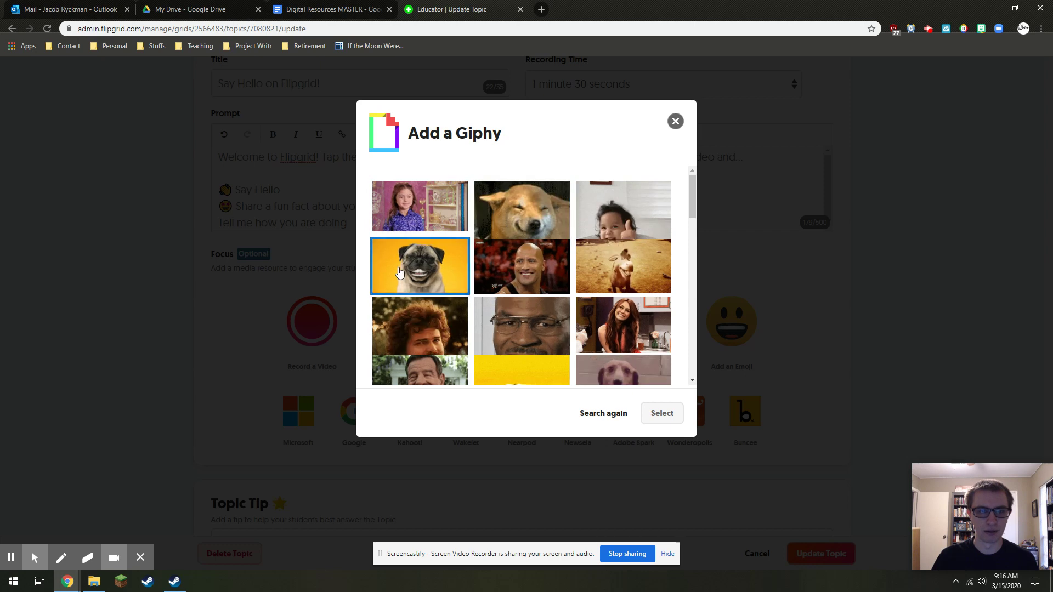
pyautogui.click(517, 214)
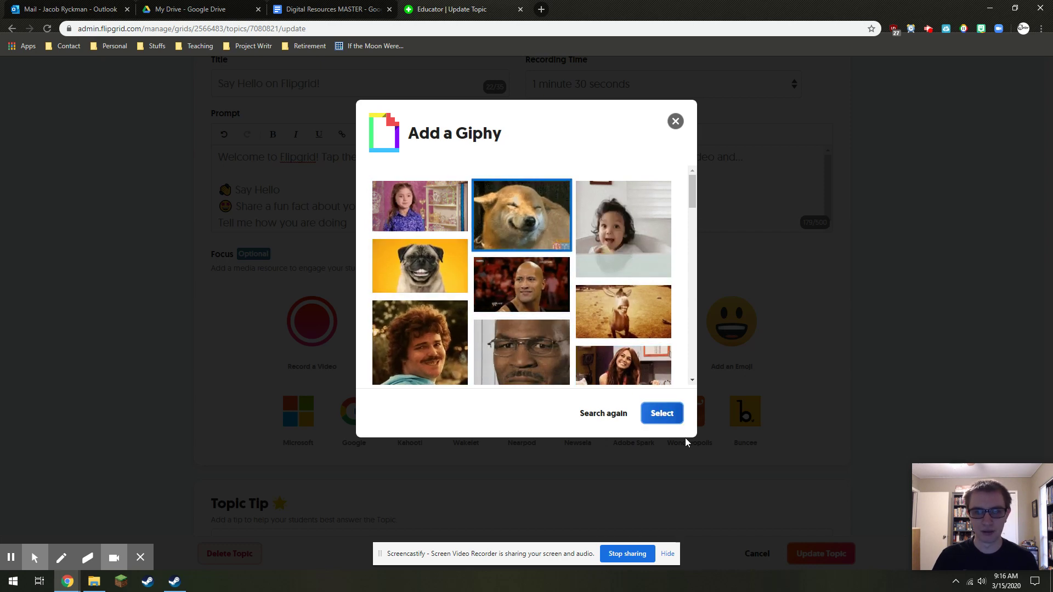
pyautogui.click(664, 413)
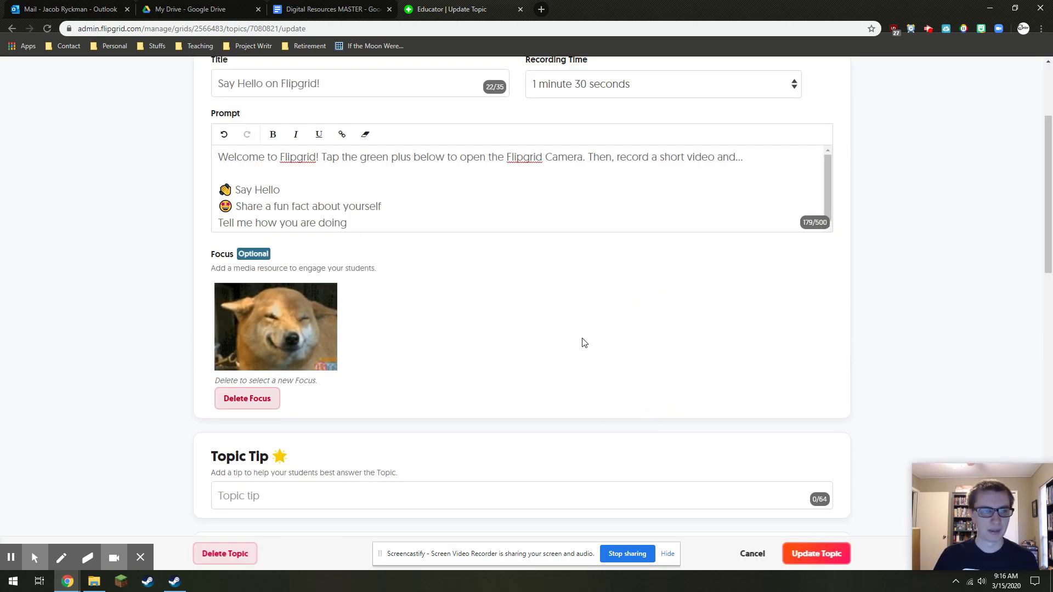
# Enter 'Tell me about yourself' as the Topic Tip
pyautogui.scroll(-5, 583, 339)
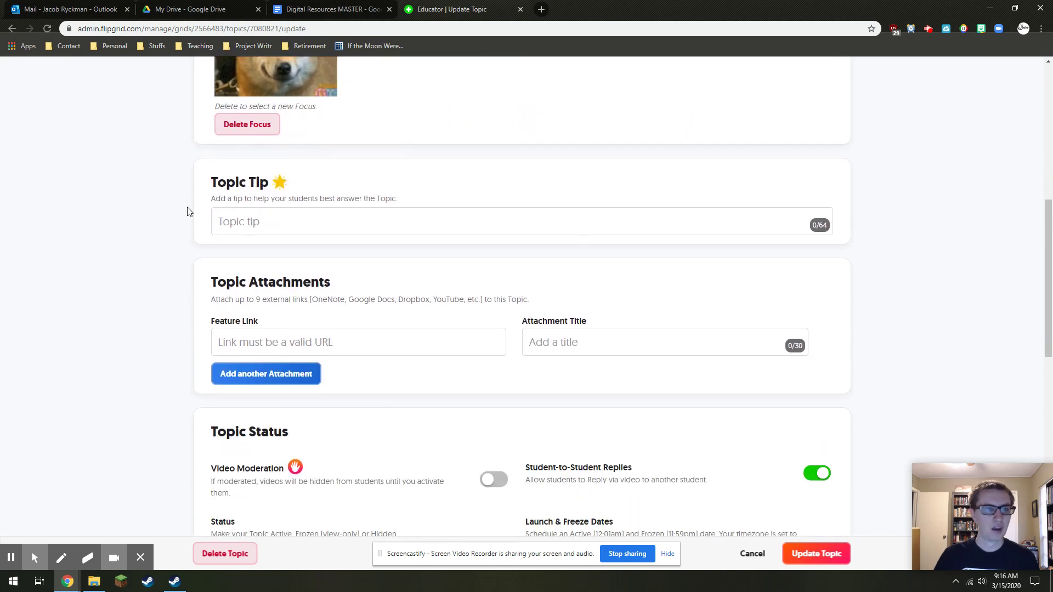
pyautogui.click(248, 229)
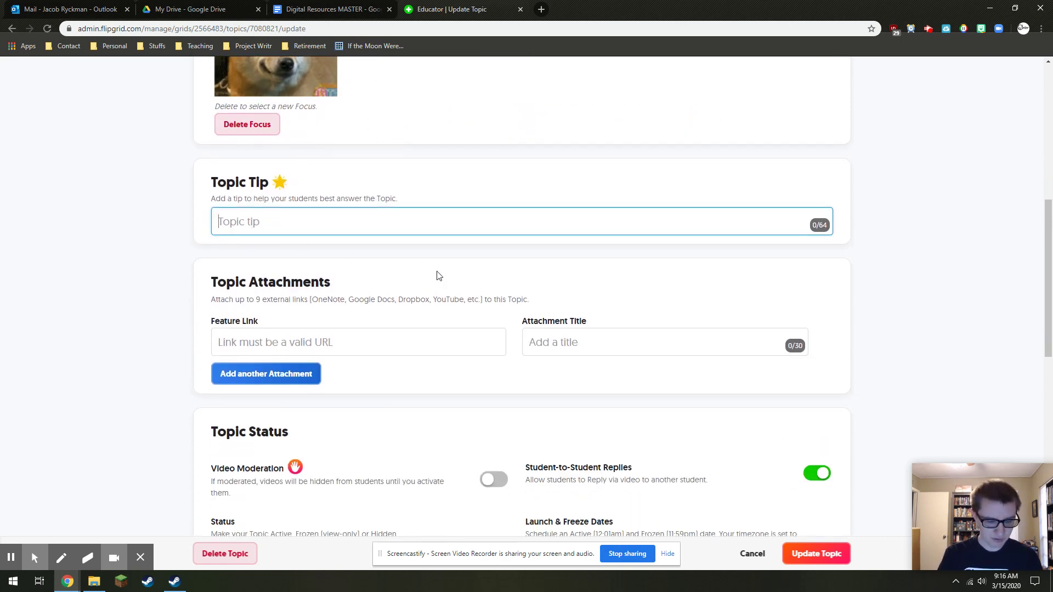
pyautogui.write('Talk')
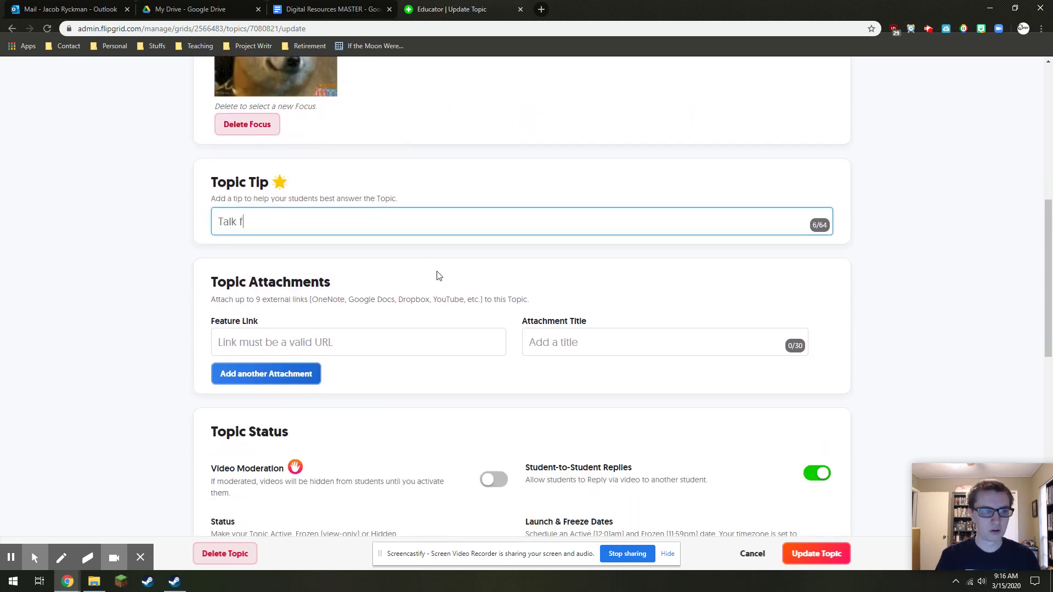
pyautogui.press('BackSpace')
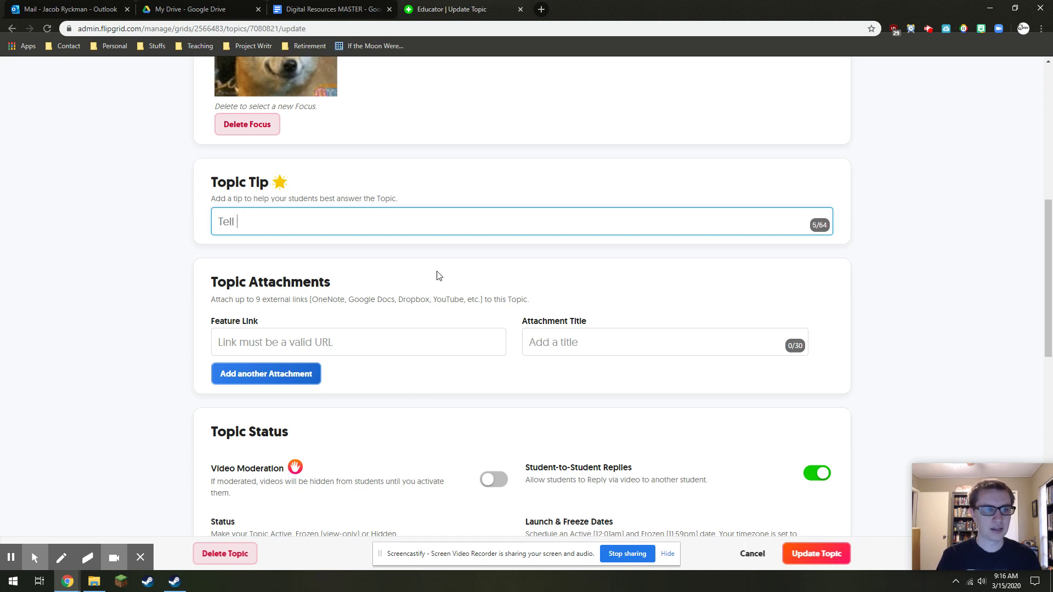
pyautogui.write('me about yourself')
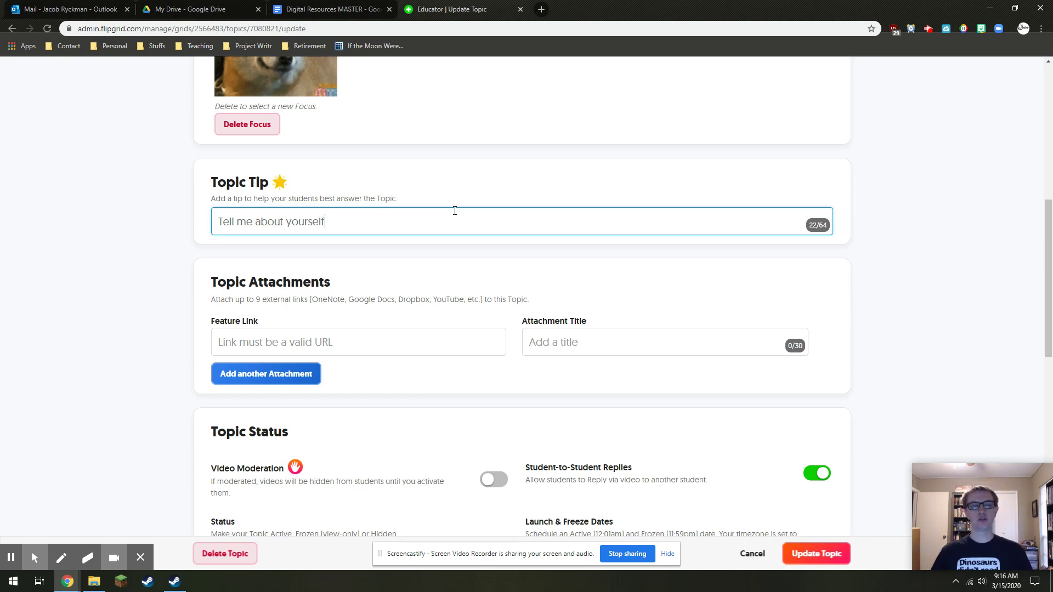
pyautogui.scroll(-2, 437, 243)
pyautogui.click(369, 235)
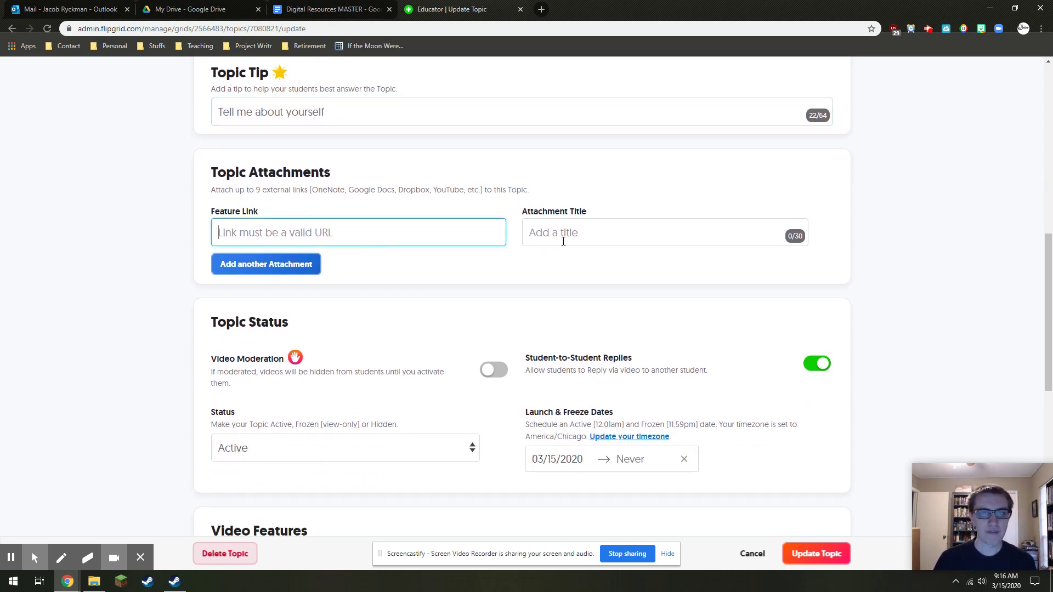
pyautogui.click(534, 237)
pyautogui.click(478, 235)
pyautogui.click(537, 235)
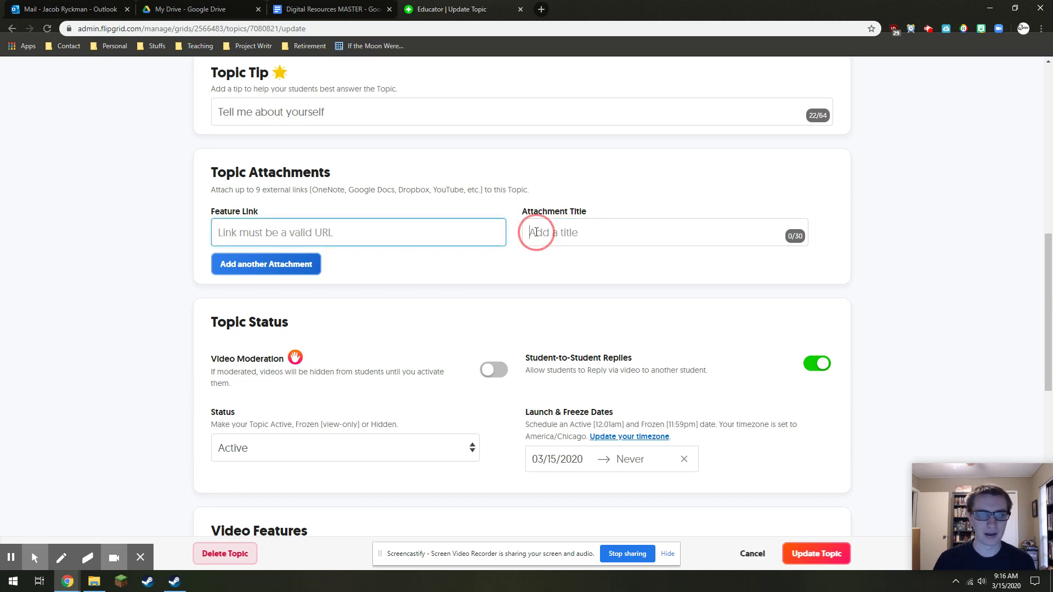
pyautogui.click(477, 235)
pyautogui.click(571, 237)
pyautogui.click(477, 233)
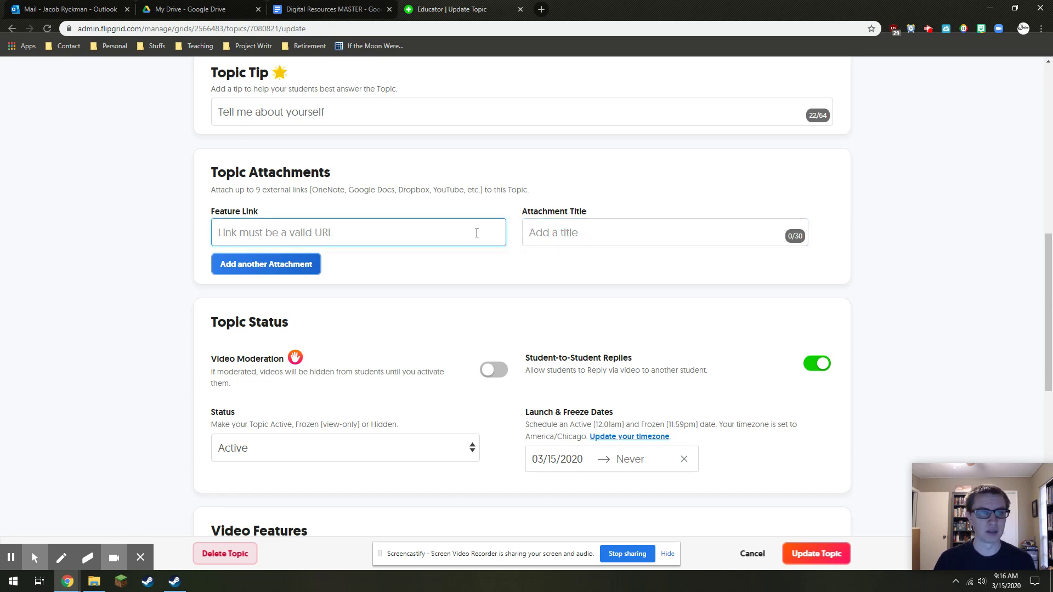
pyautogui.scroll(7, 477, 233)
pyautogui.scroll(-5, 467, 341)
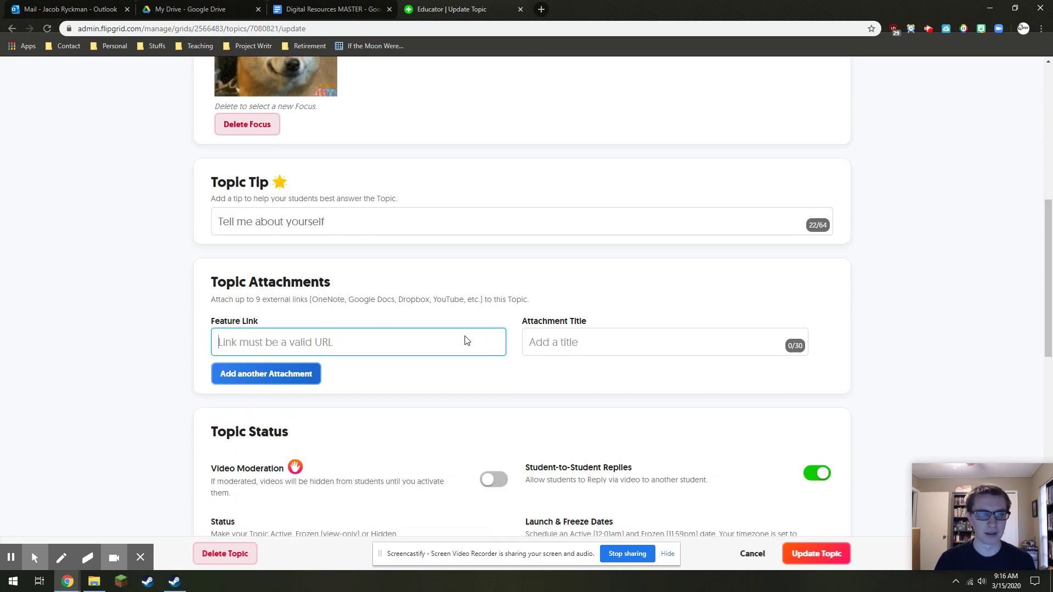
pyautogui.scroll(-2, 467, 340)
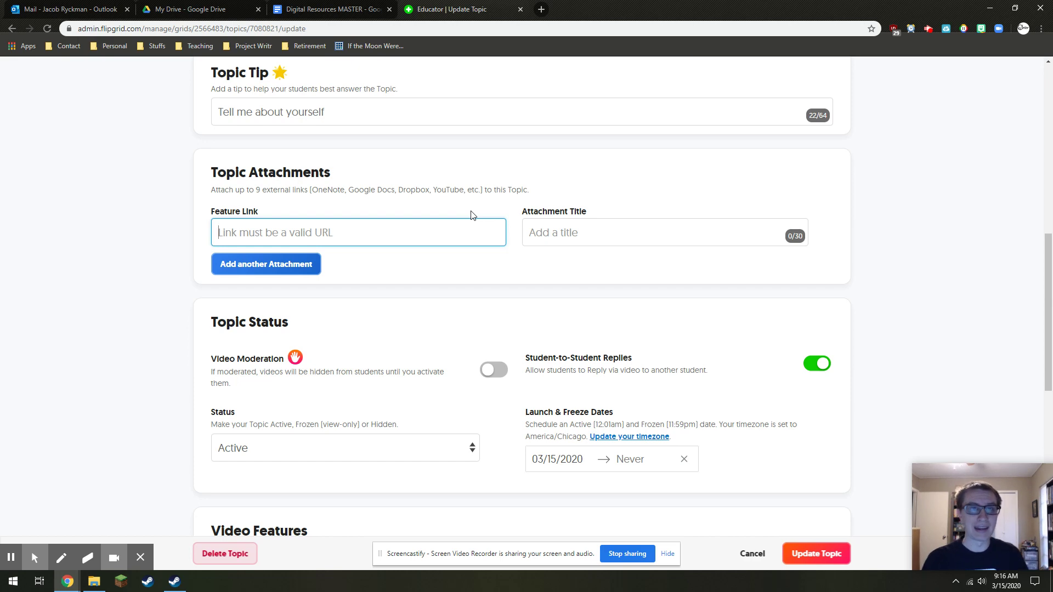
pyautogui.scroll(5, 471, 215)
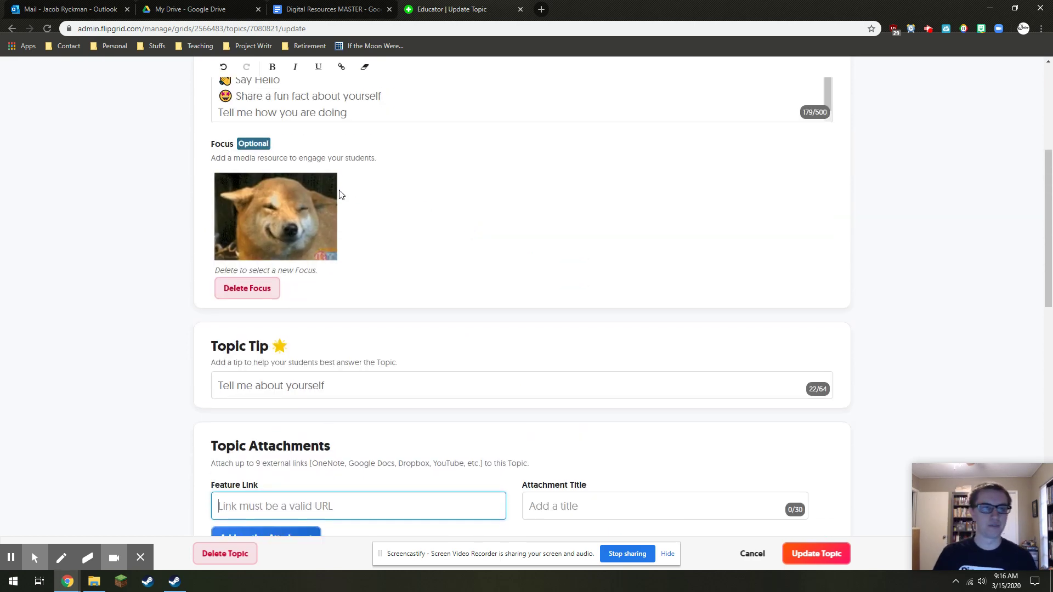
pyautogui.scroll(-3, 489, 258)
pyautogui.scroll(-5, 489, 258)
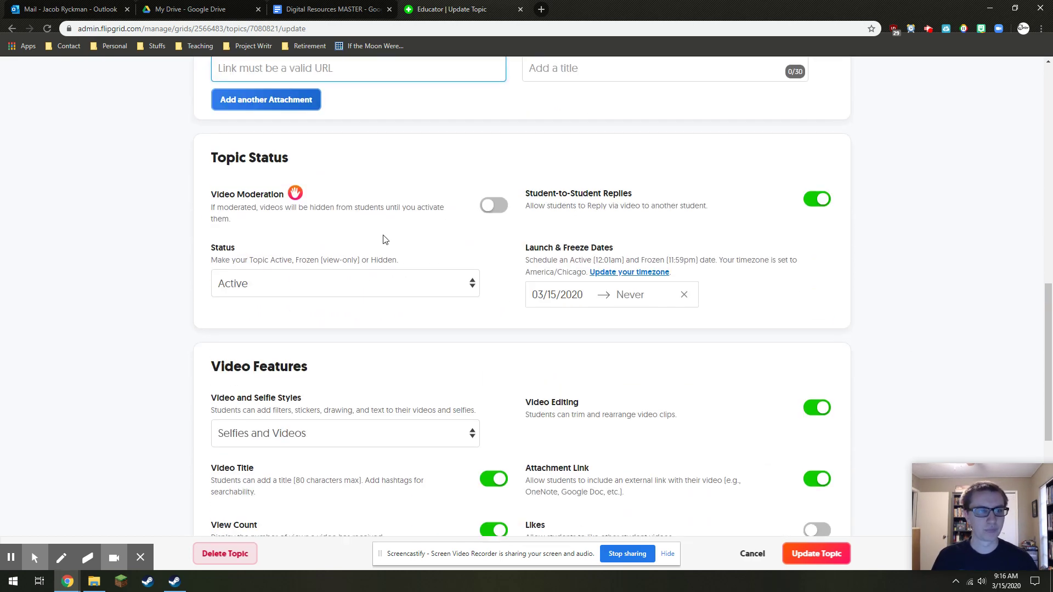
# Toggle video moderation on and back off, keeping the topic status Active
pyautogui.click(490, 211)
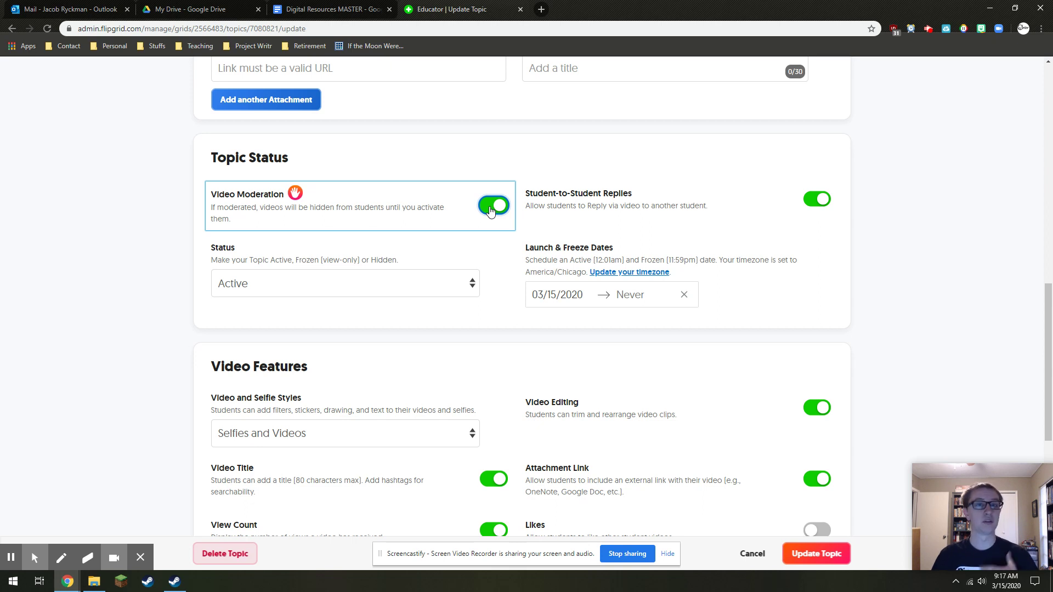
pyautogui.click(491, 209)
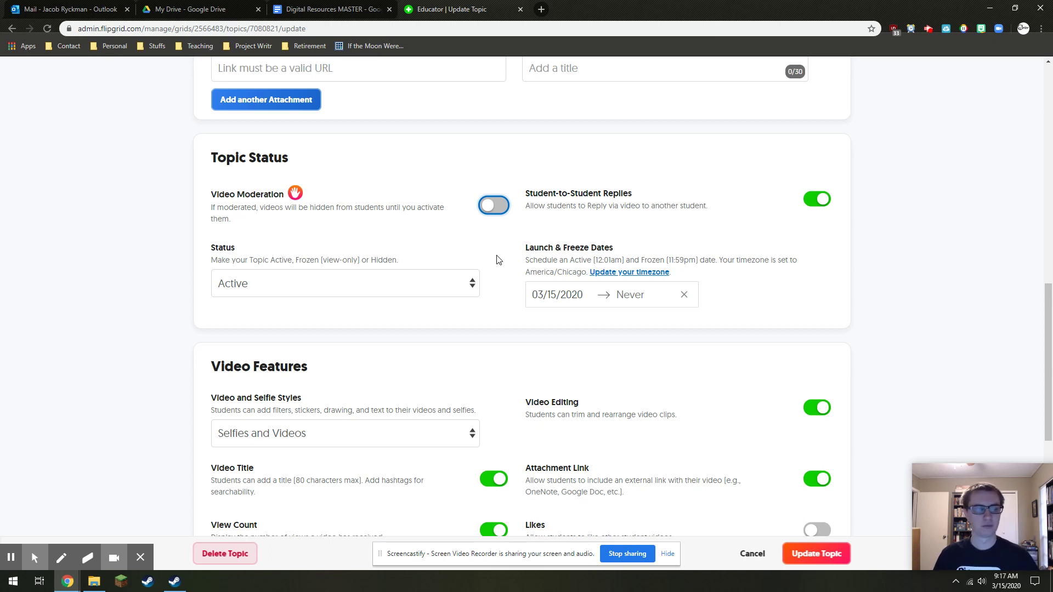
pyautogui.click(269, 286)
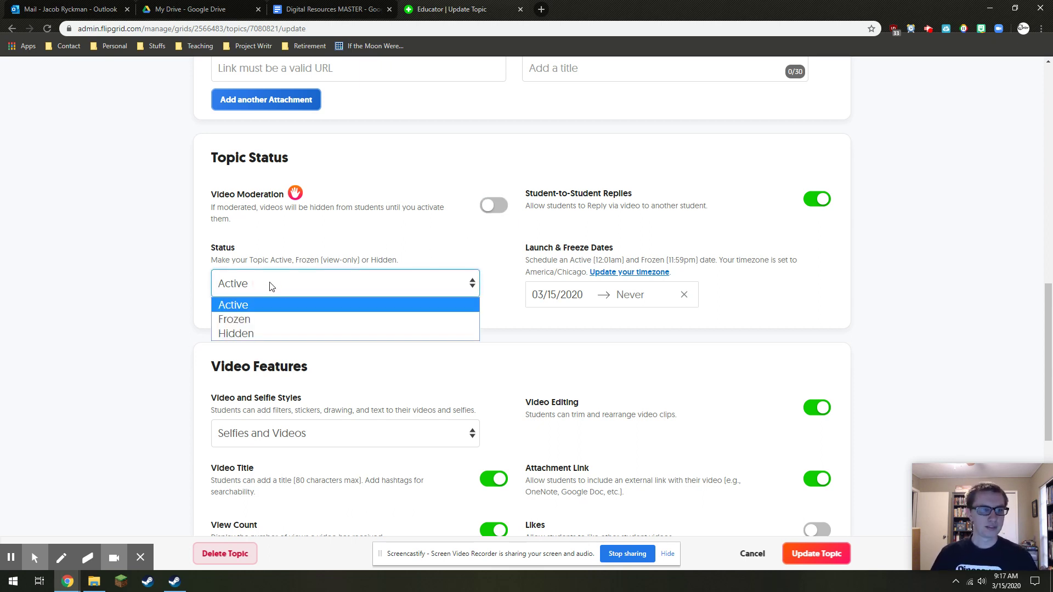
pyautogui.click(247, 305)
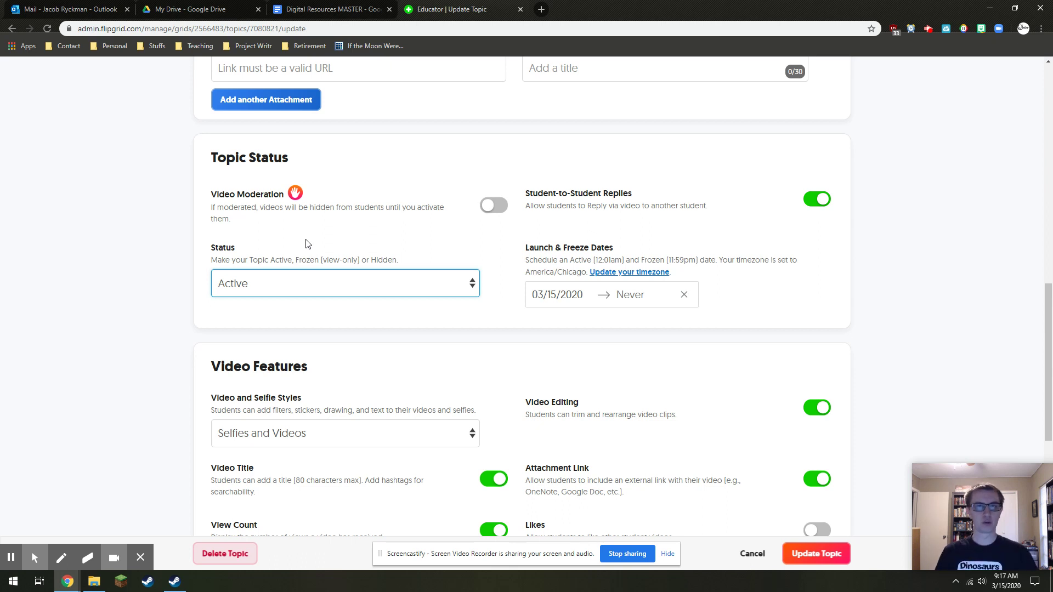
# Try Frozen and Hidden statuses, return to Active, and keep launch 03/15/2020 with no freeze
pyautogui.click(293, 291)
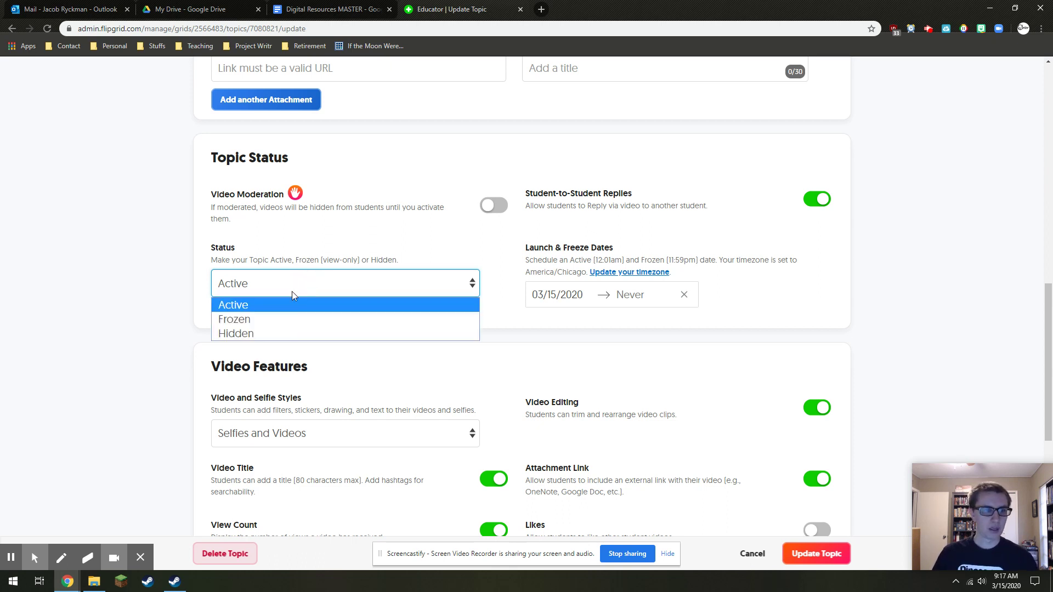
pyautogui.click(276, 319)
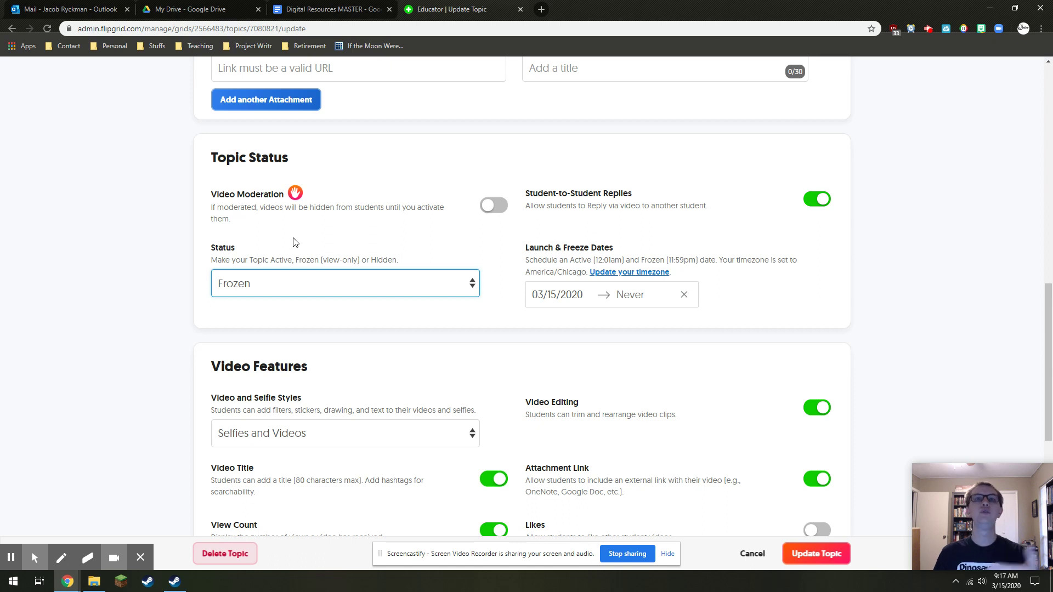
pyautogui.click(274, 283)
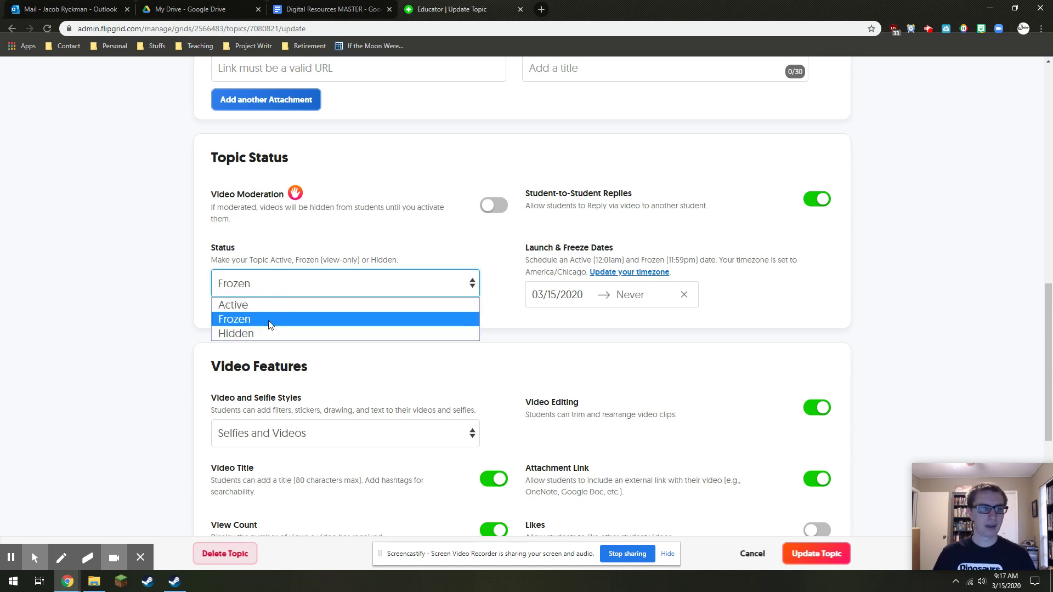
pyautogui.click(269, 335)
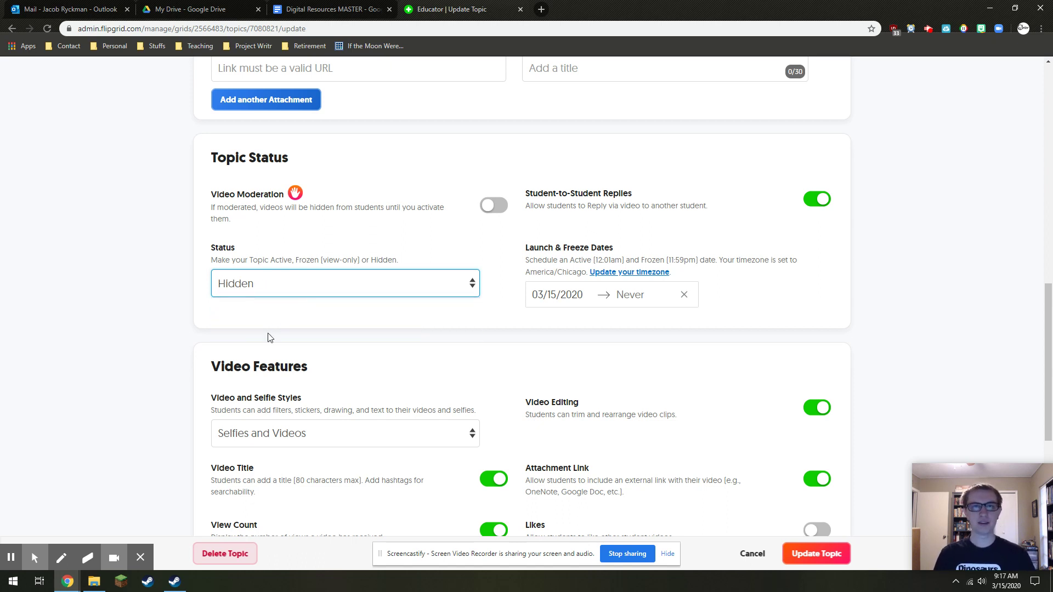
pyautogui.click(322, 280)
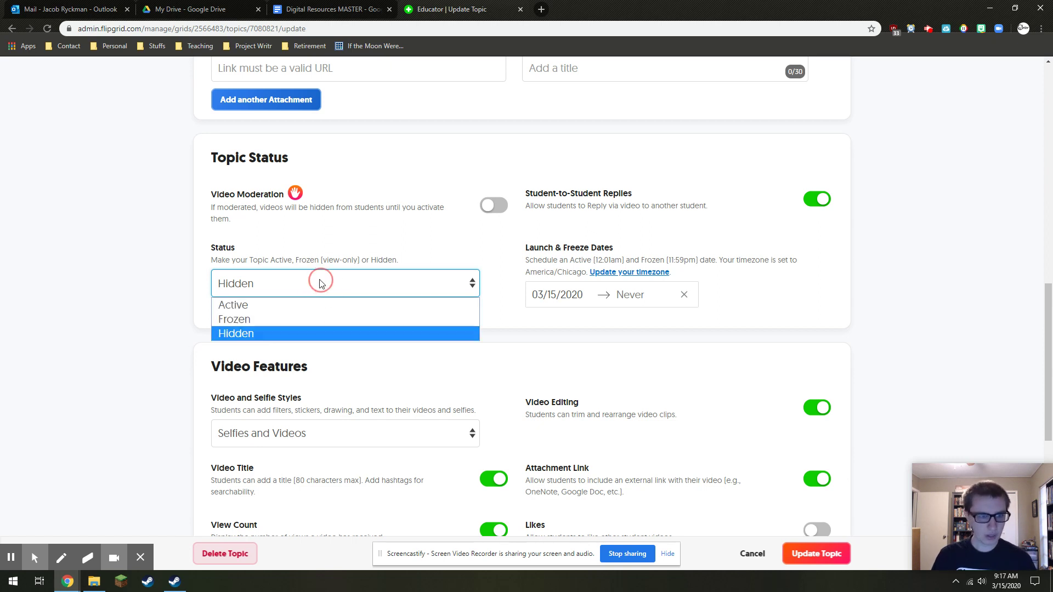
pyautogui.click(308, 306)
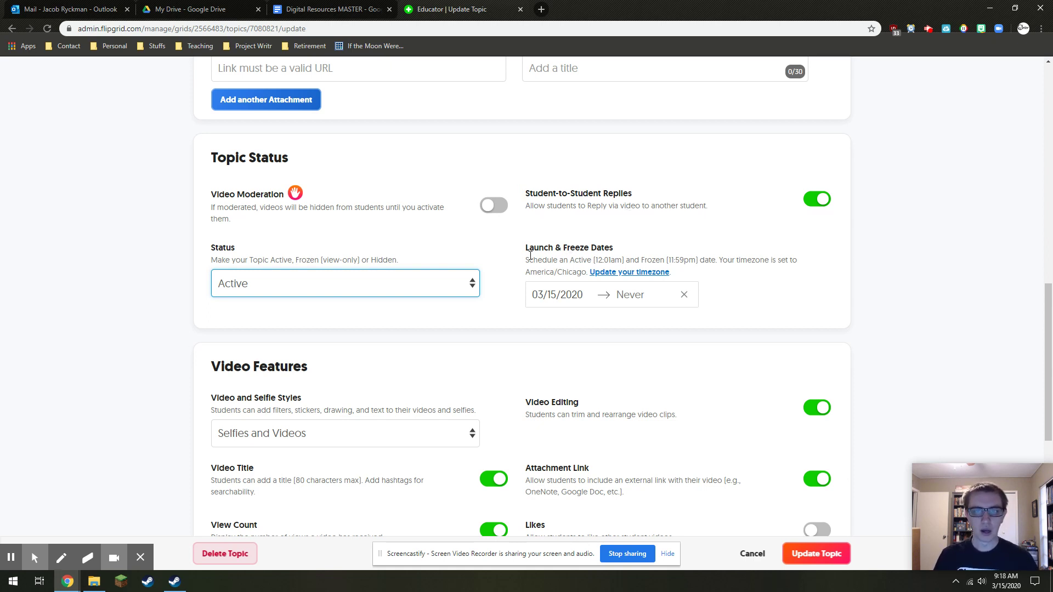
pyautogui.moveTo(521, 248); pyautogui.dragTo(613, 254)
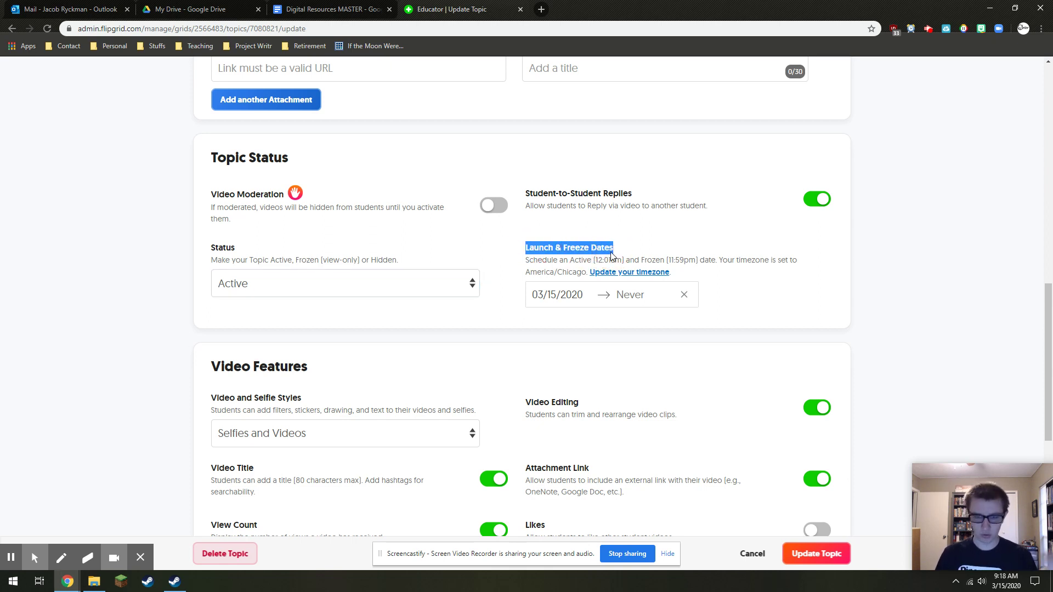
pyautogui.click(613, 254)
# Restrict student video and selfie styles to Selfies Only
pyautogui.scroll(-3, 498, 277)
pyautogui.scroll(-2, 294, 219)
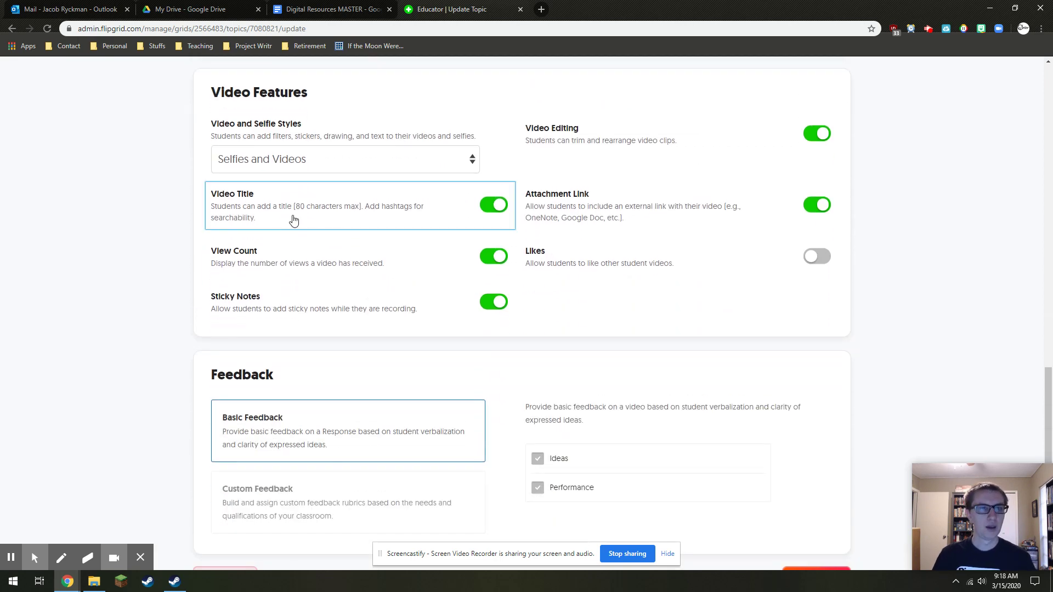
pyautogui.scroll(2, 357, 230)
pyautogui.scroll(-1, 390, 230)
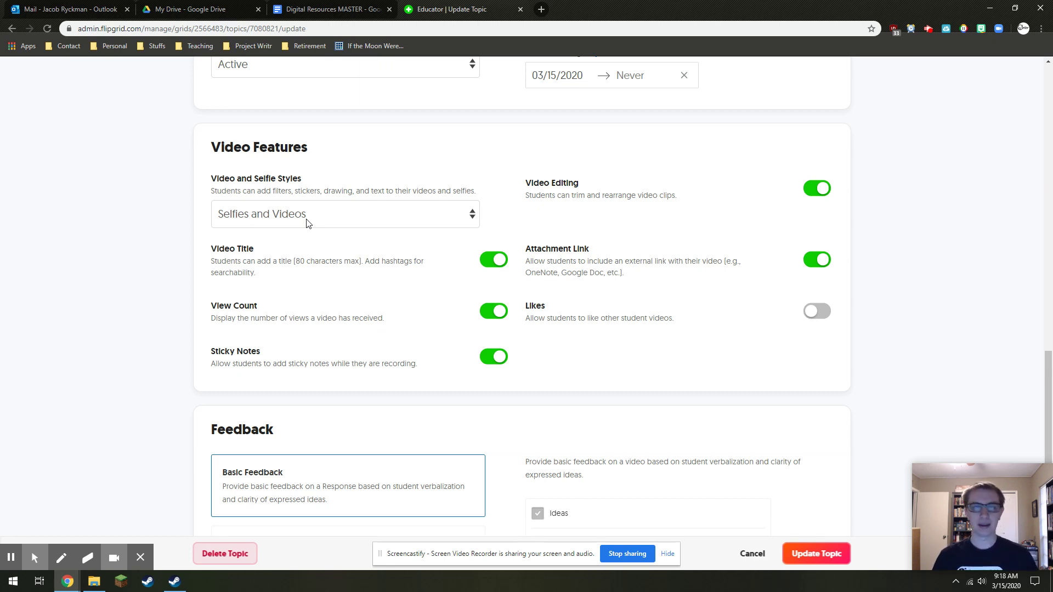
pyautogui.click(307, 223)
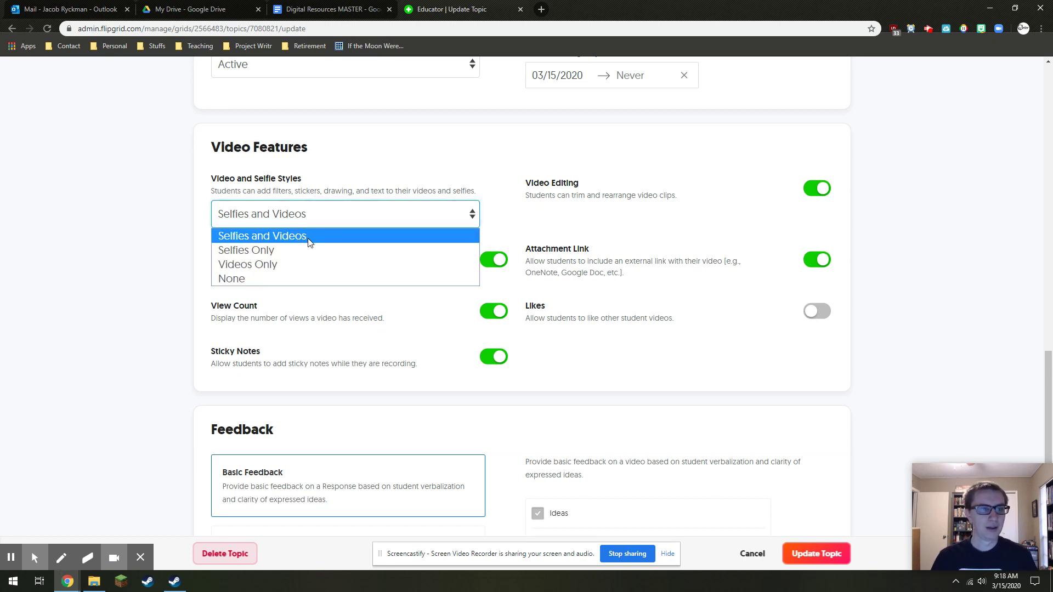
pyautogui.click(279, 250)
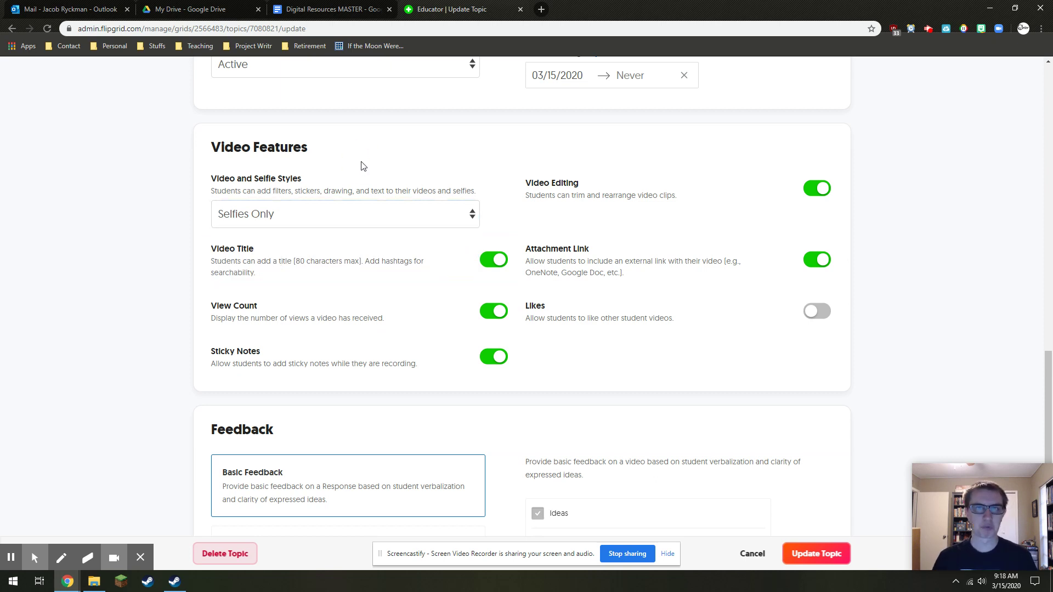
pyautogui.scroll(-1, 359, 105)
pyautogui.scroll(1, 329, 247)
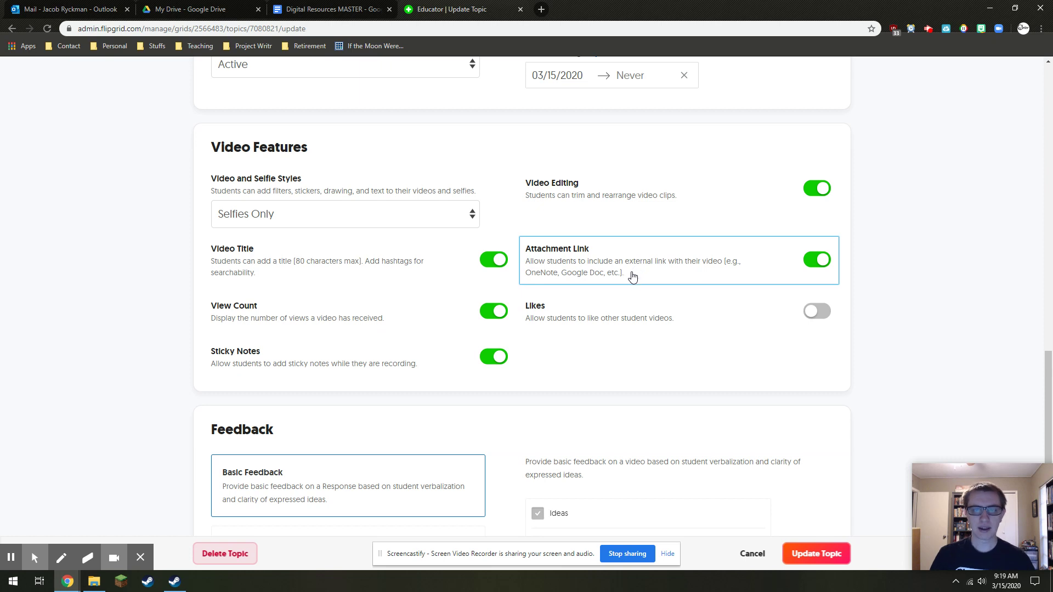
# Turn off attachment links and turn on likes for student videos
pyautogui.click(822, 264)
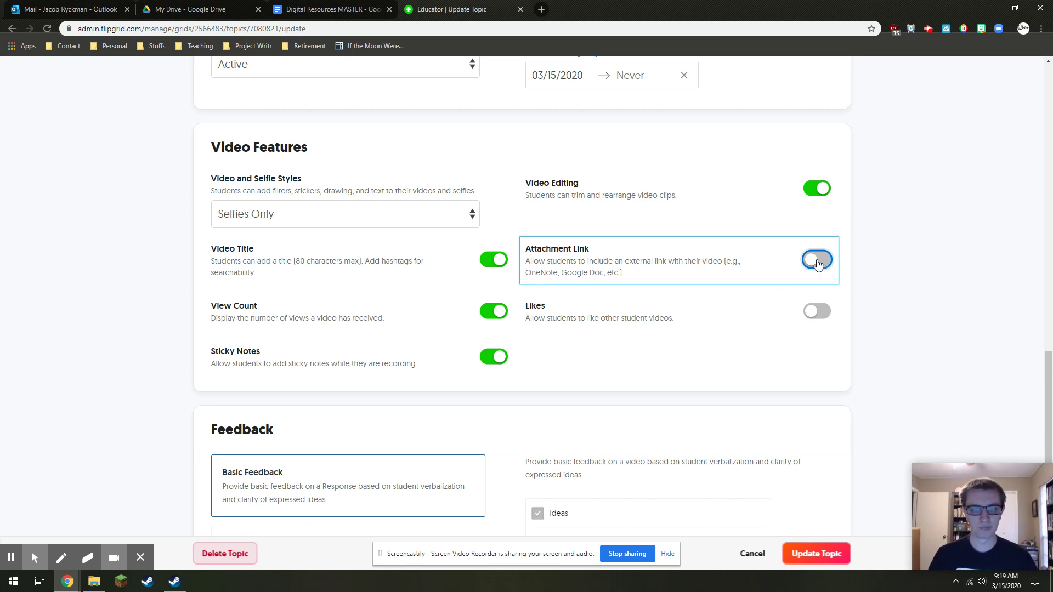
pyautogui.click(817, 312)
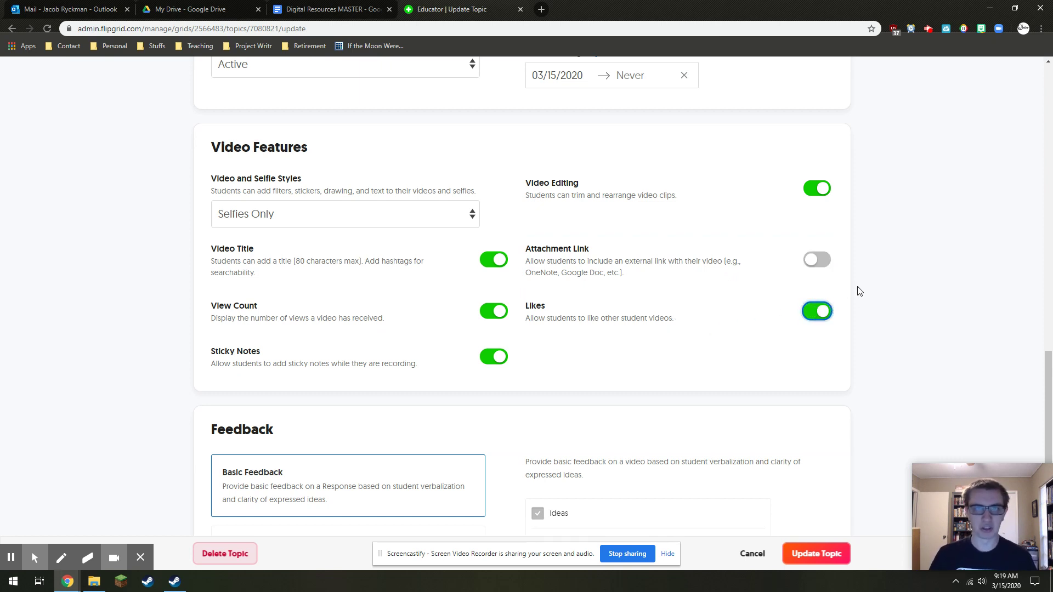
pyautogui.scroll(-3, 876, 287)
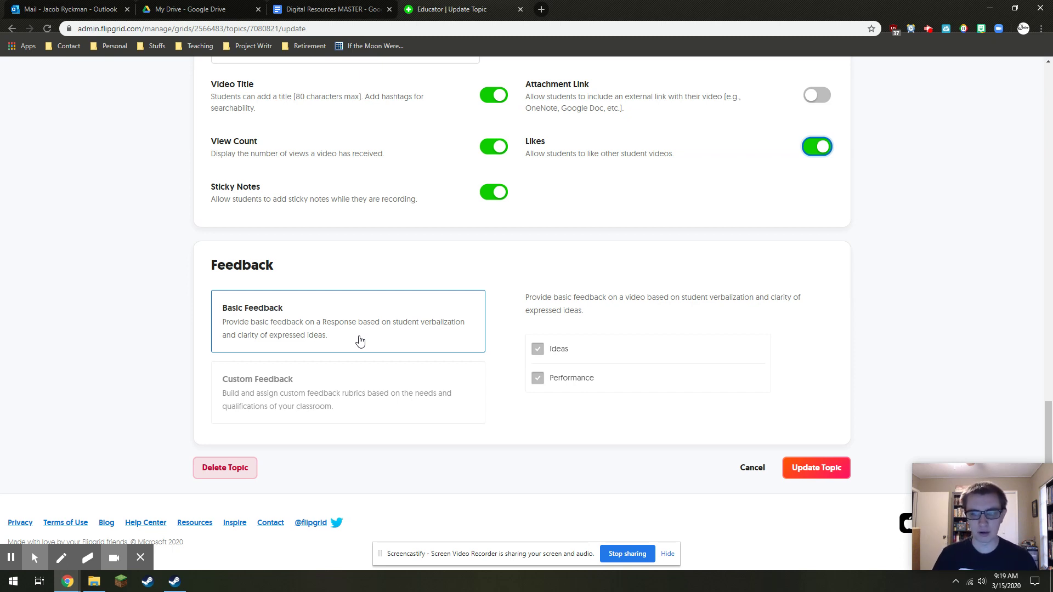
# Save the Say Hello on Flipgrid! topic edits and bring up its share dialog
pyautogui.click(835, 470)
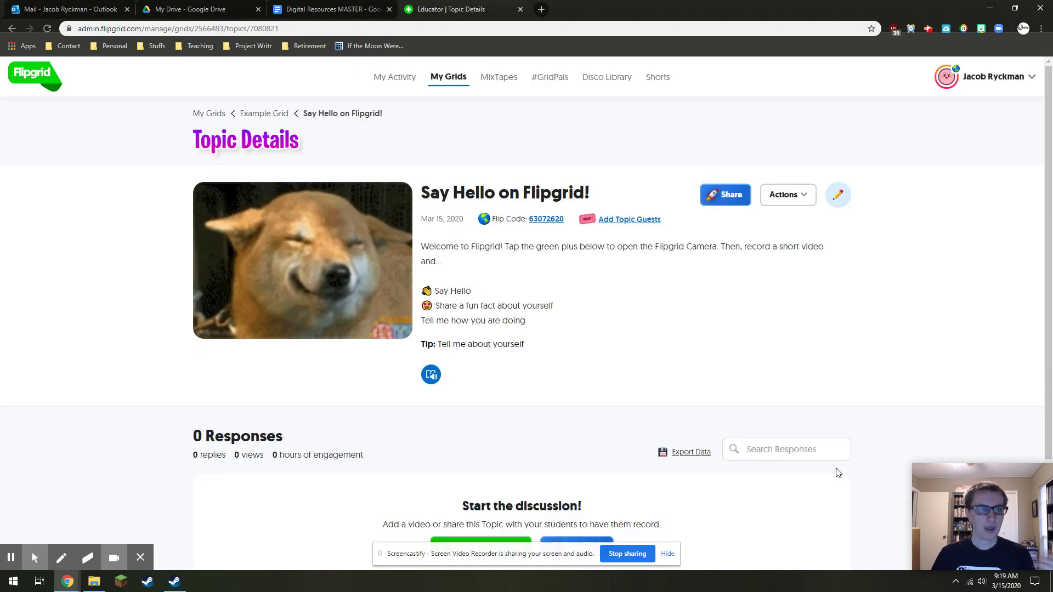
pyautogui.scroll(-1, 770, 307)
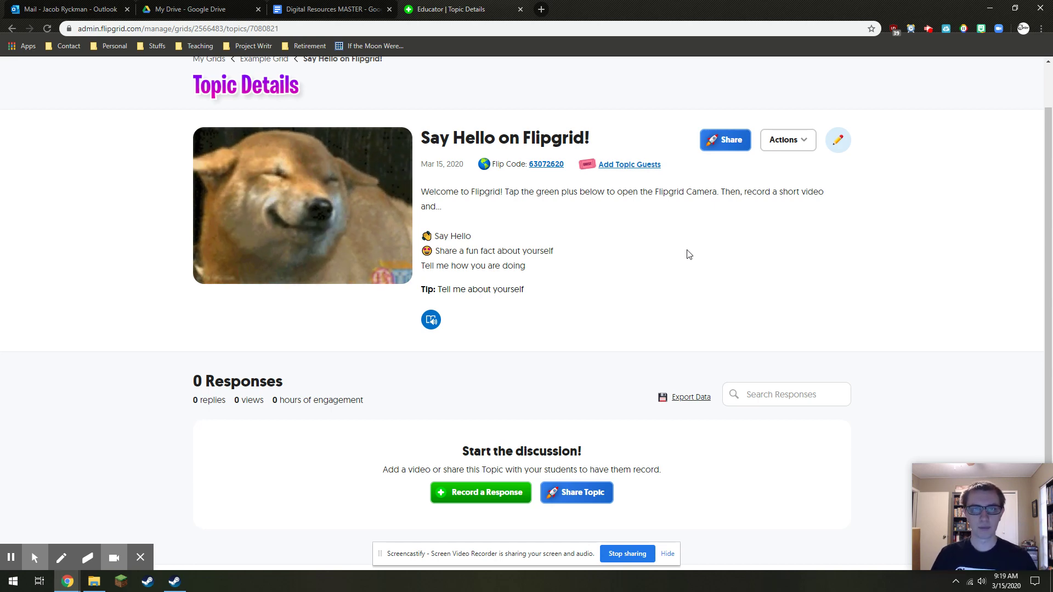
pyautogui.click(743, 143)
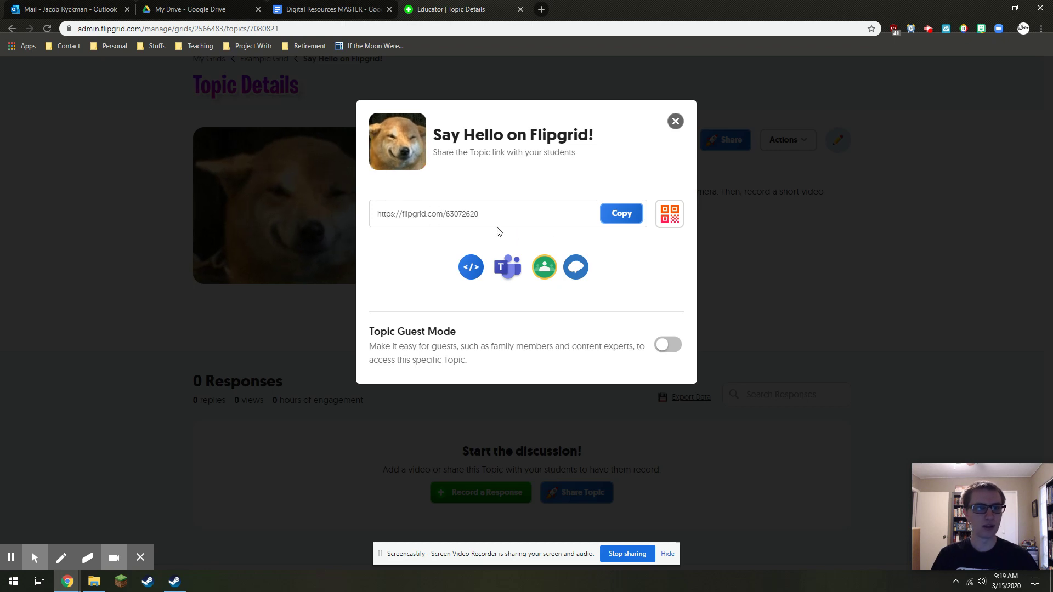
# Copy the Say Hello topic link, close the share box, and open the Flip Code student view
pyautogui.moveTo(486, 214); pyautogui.dragTo(381, 214)
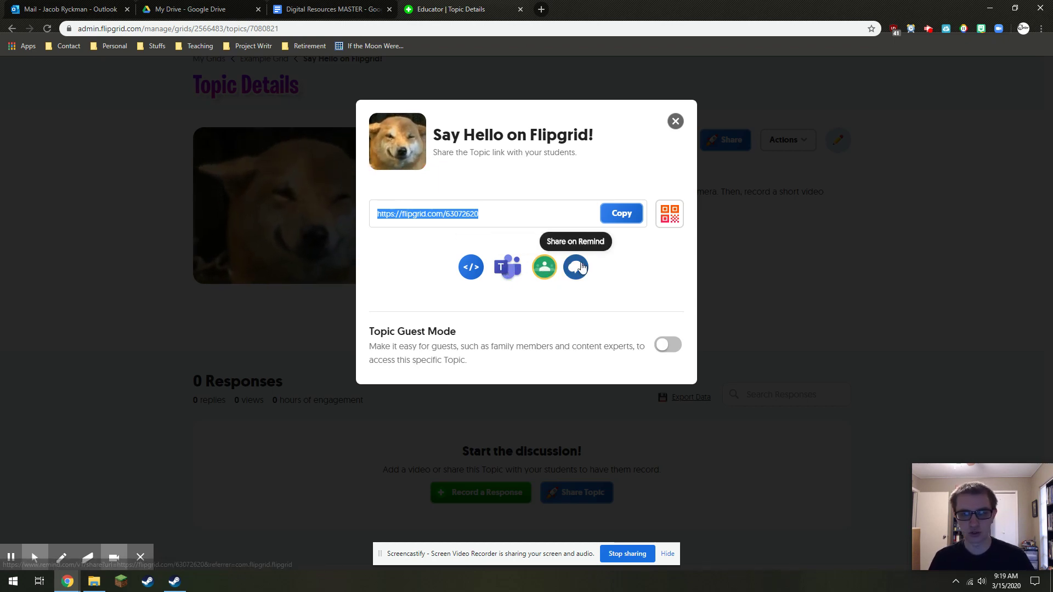
pyautogui.click(627, 218)
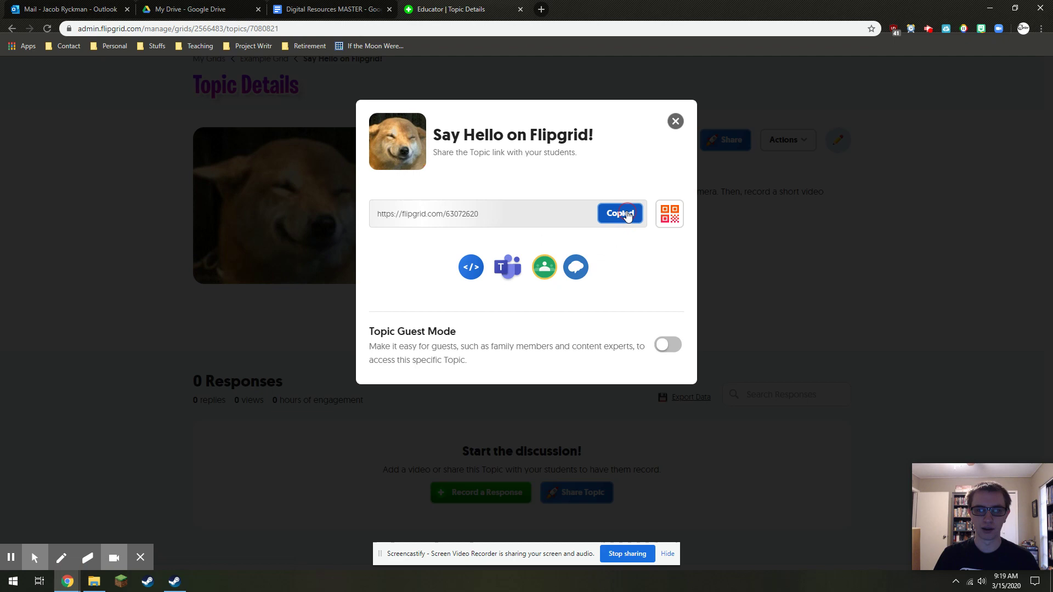
pyautogui.click(675, 121)
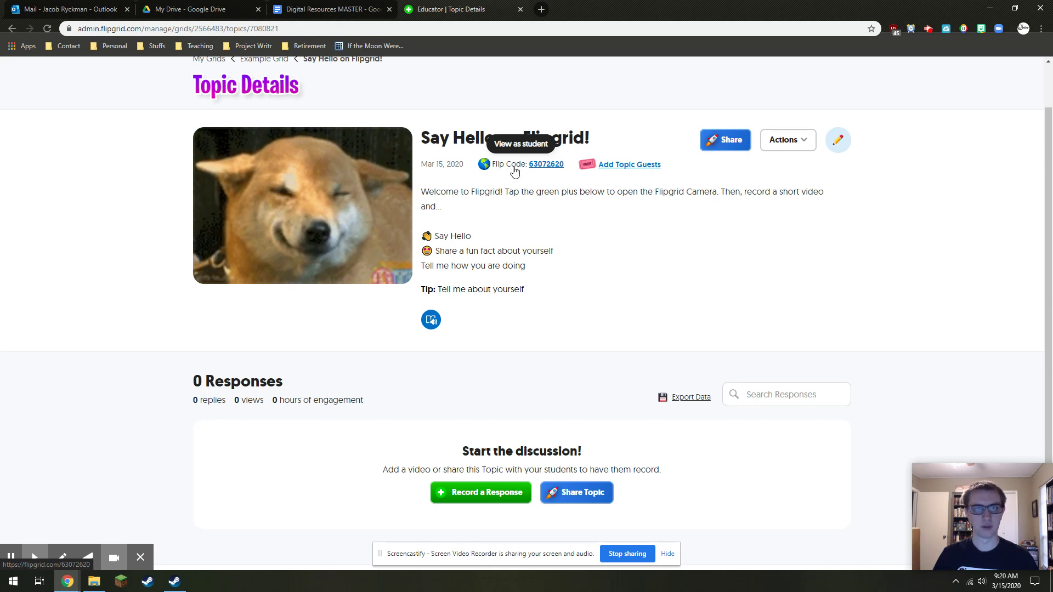
pyautogui.click(547, 165)
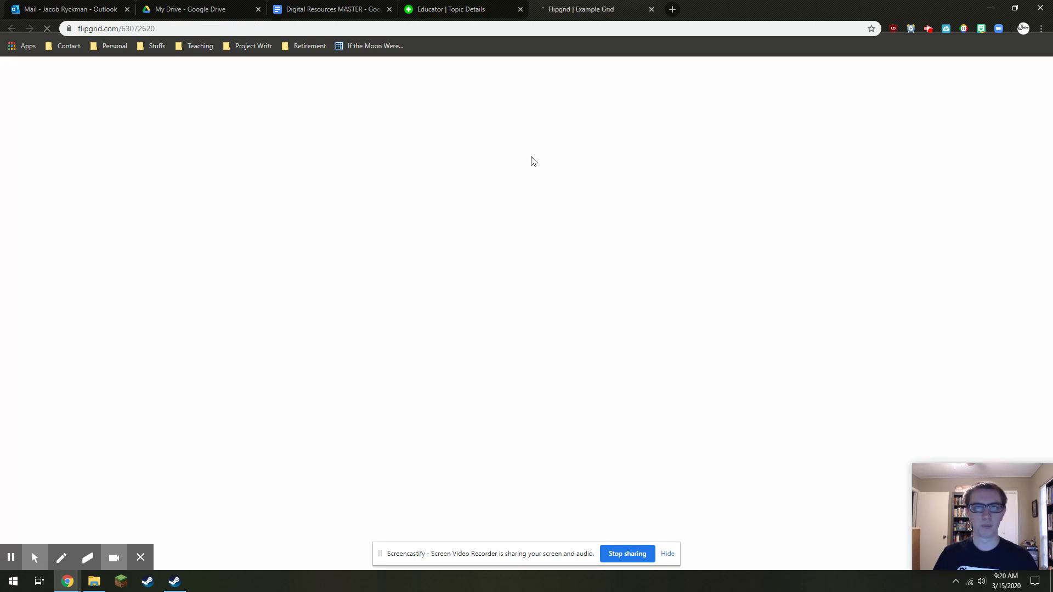
# Scroll the Example Grid student page, pointing out the prompt, down to 0 Responses
pyautogui.scroll(-2, 566, 225)
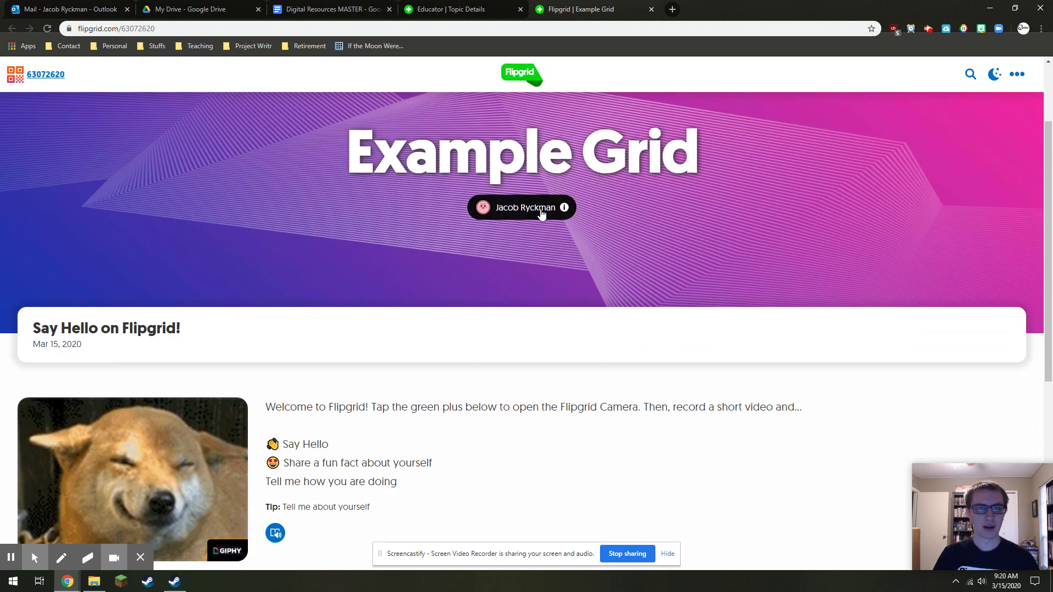
pyautogui.scroll(1, 631, 219)
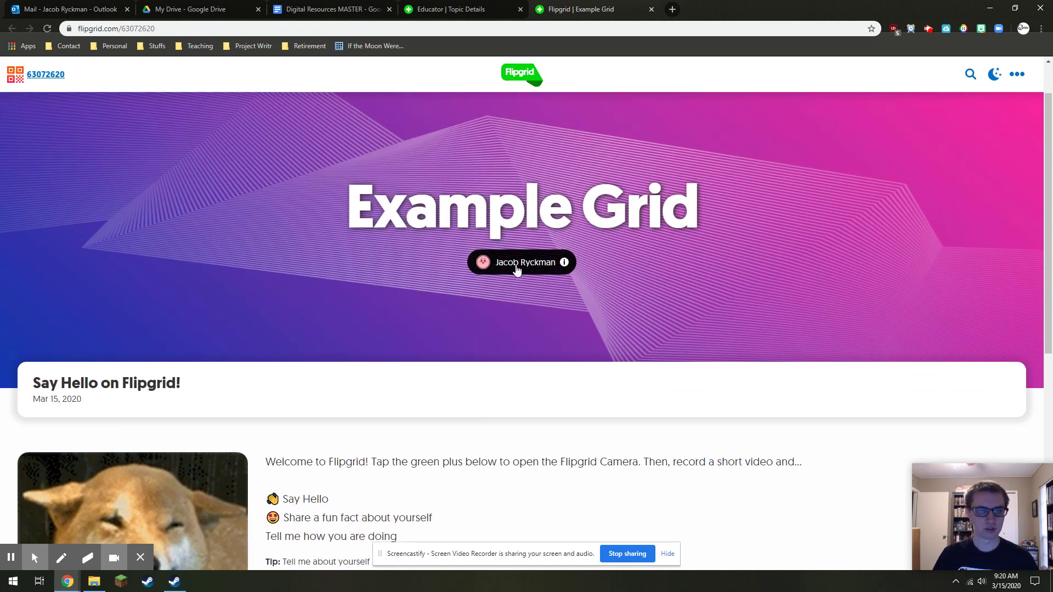
pyautogui.scroll(-2, 538, 277)
pyautogui.scroll(-5, 537, 277)
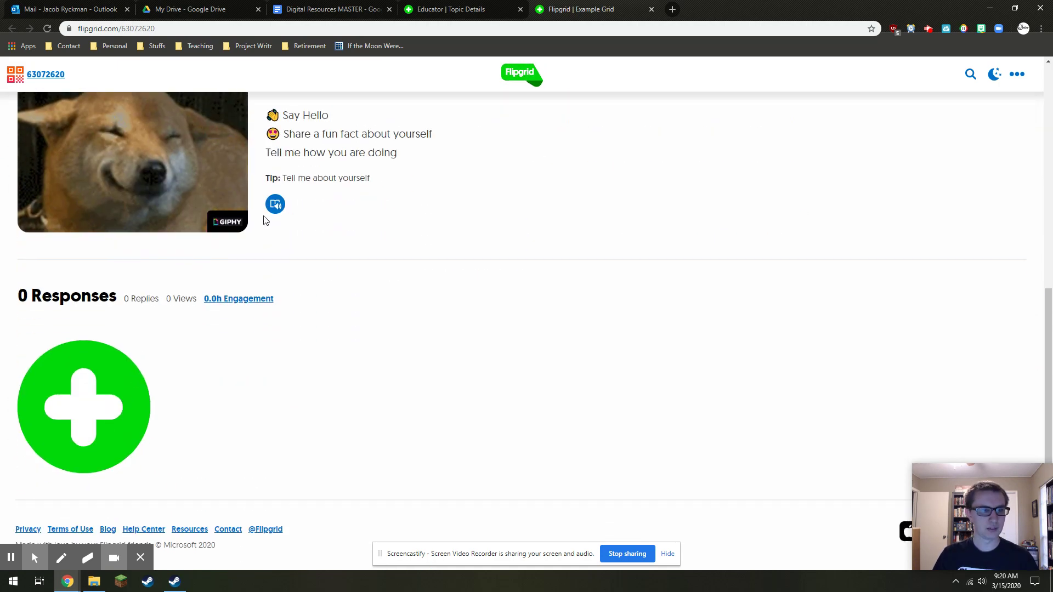
pyautogui.scroll(3, 221, 267)
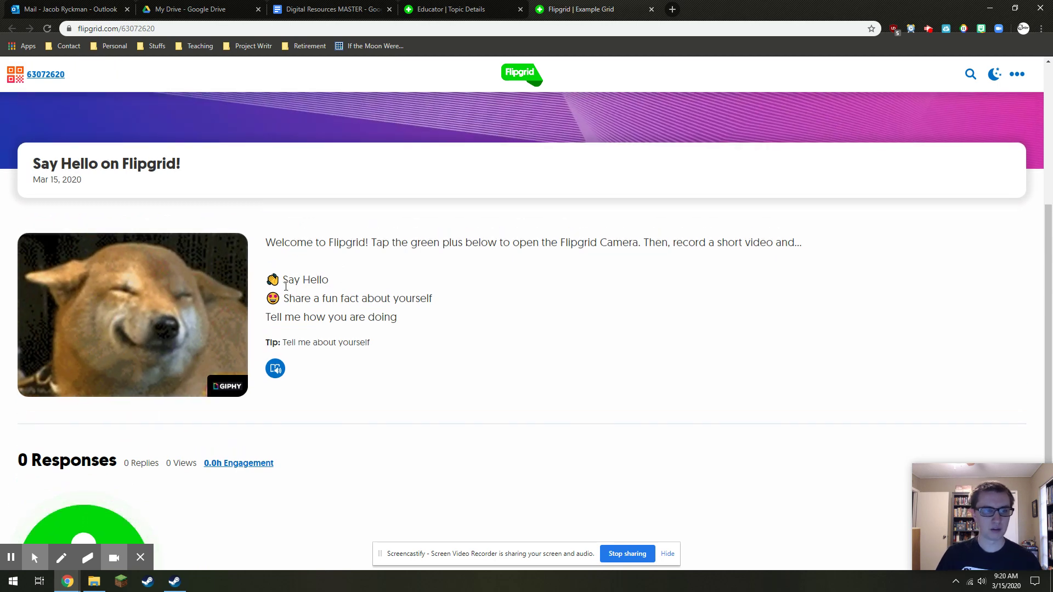
pyautogui.moveTo(273, 277); pyautogui.dragTo(376, 310)
pyautogui.click(390, 313)
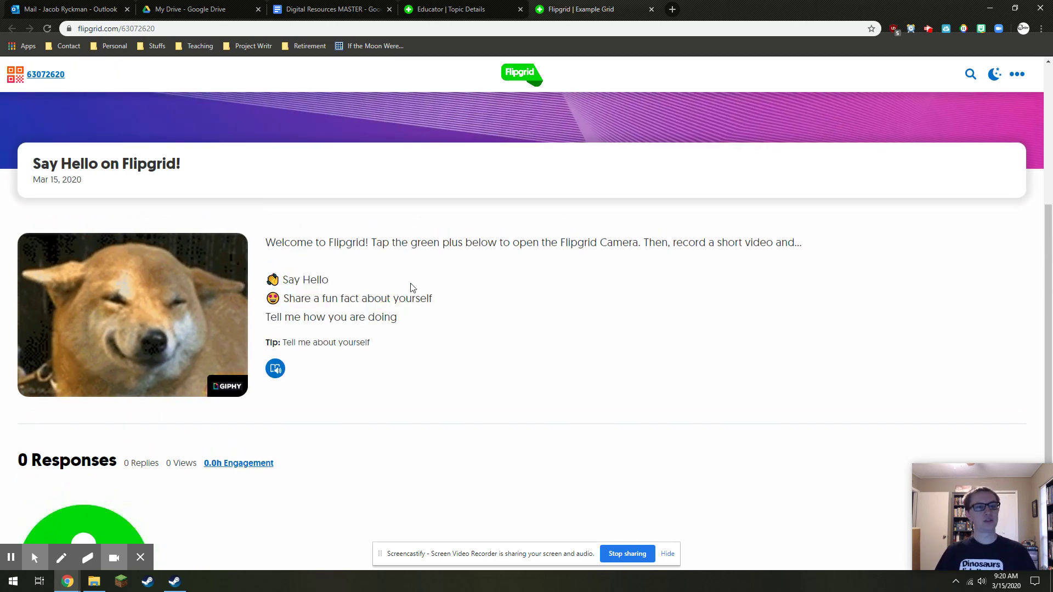
pyautogui.scroll(-1, 412, 283)
pyautogui.scroll(-3, 412, 283)
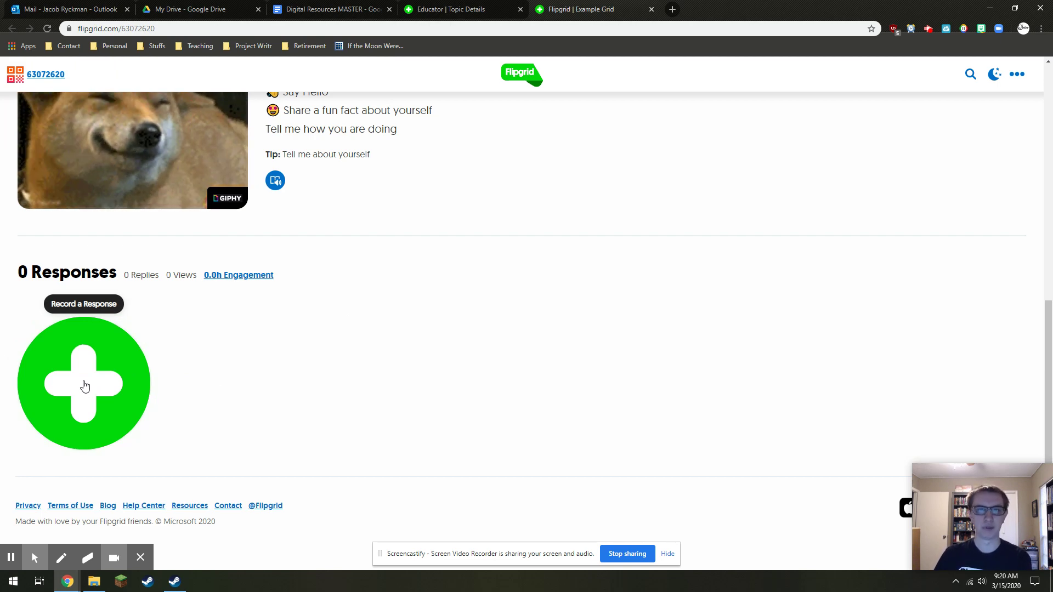
# Start a student response and sign in with a Google account at the Log in to Record prompt
pyautogui.click(85, 387)
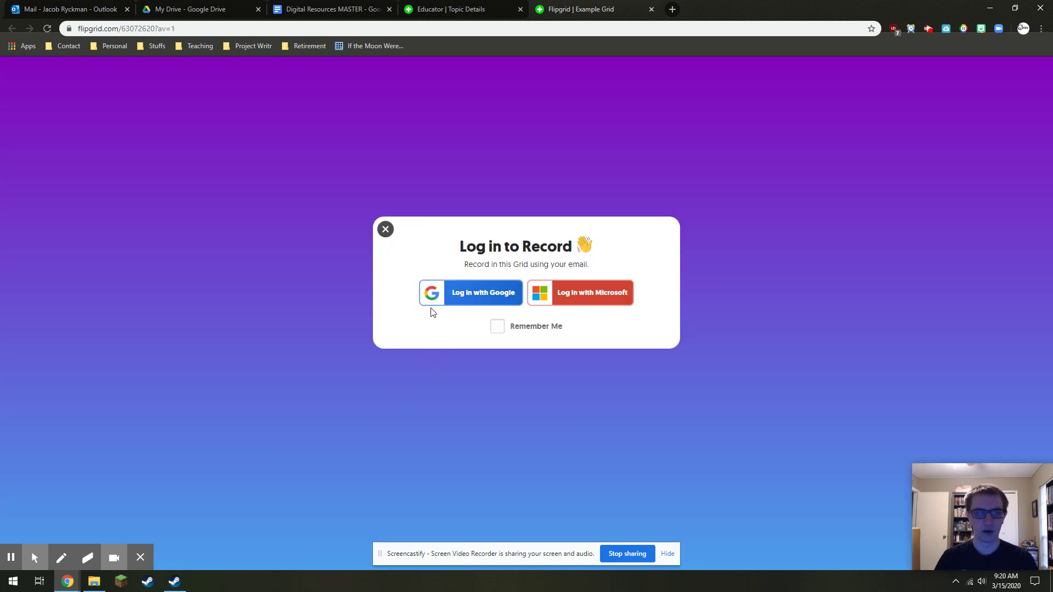
pyautogui.click(468, 296)
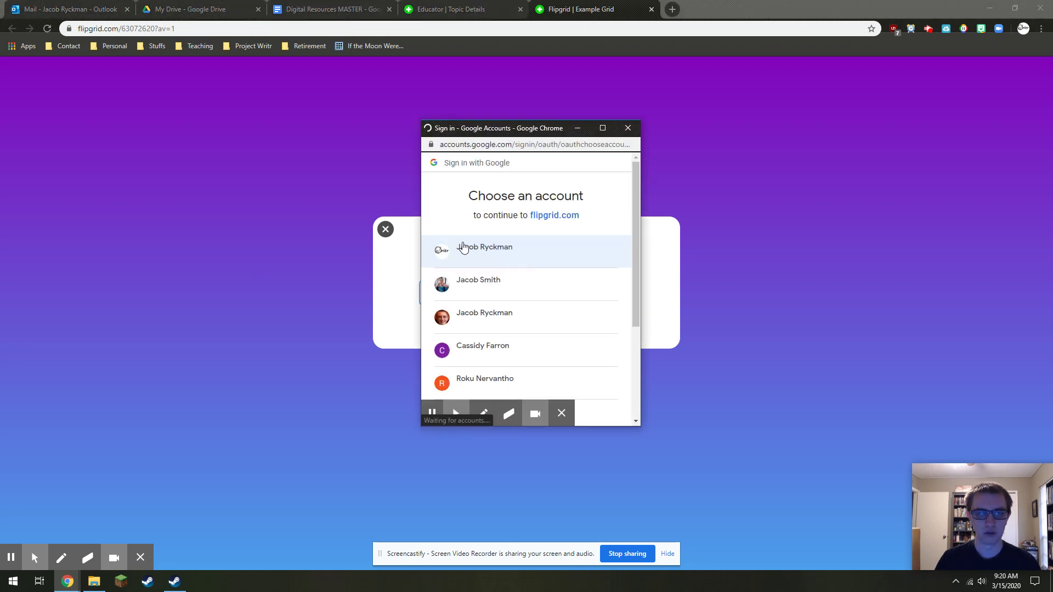
pyautogui.click(506, 252)
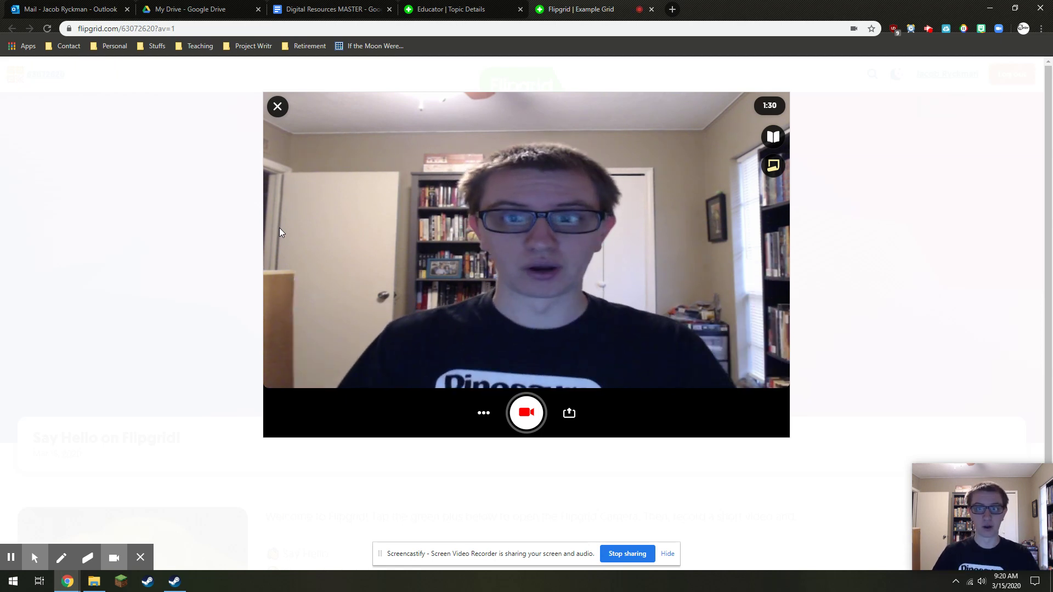
# Add an 'I need help.' sticky note, reposition and delete it, then show the topic card
pyautogui.click(774, 168)
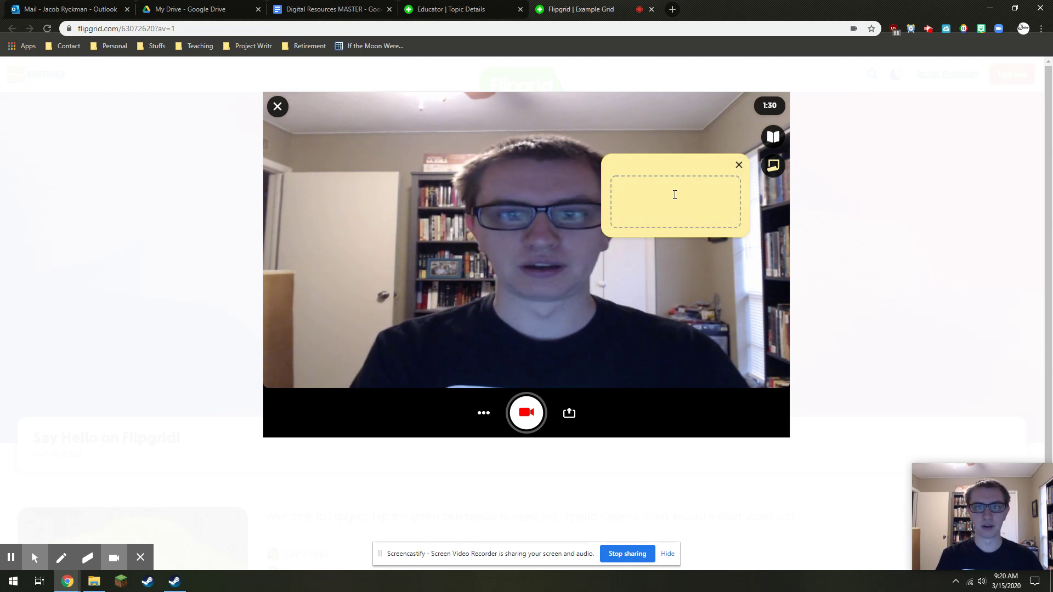
pyautogui.write('I need hel')
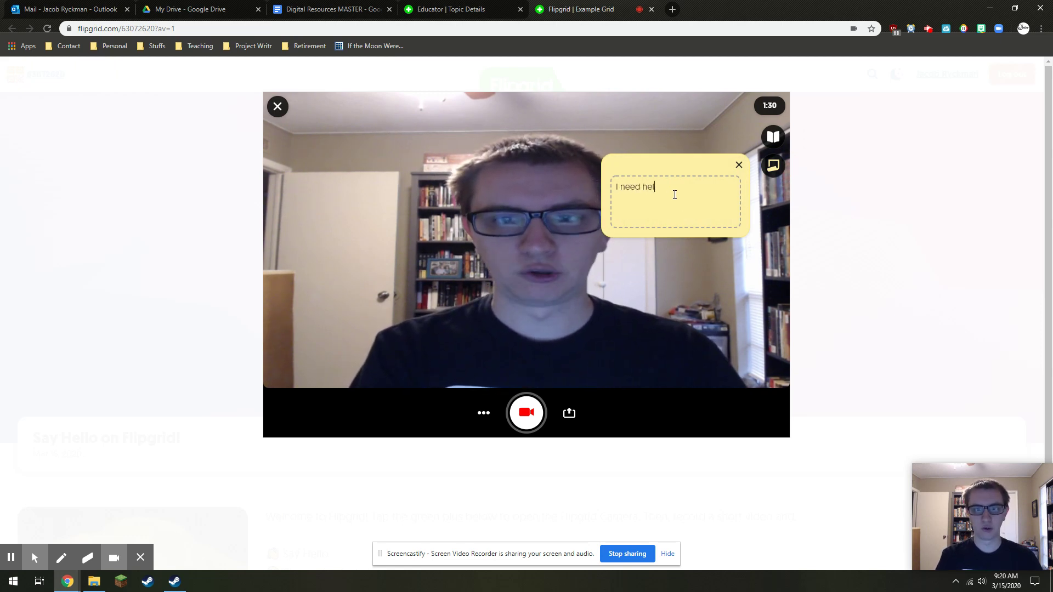
pyautogui.write('p.')
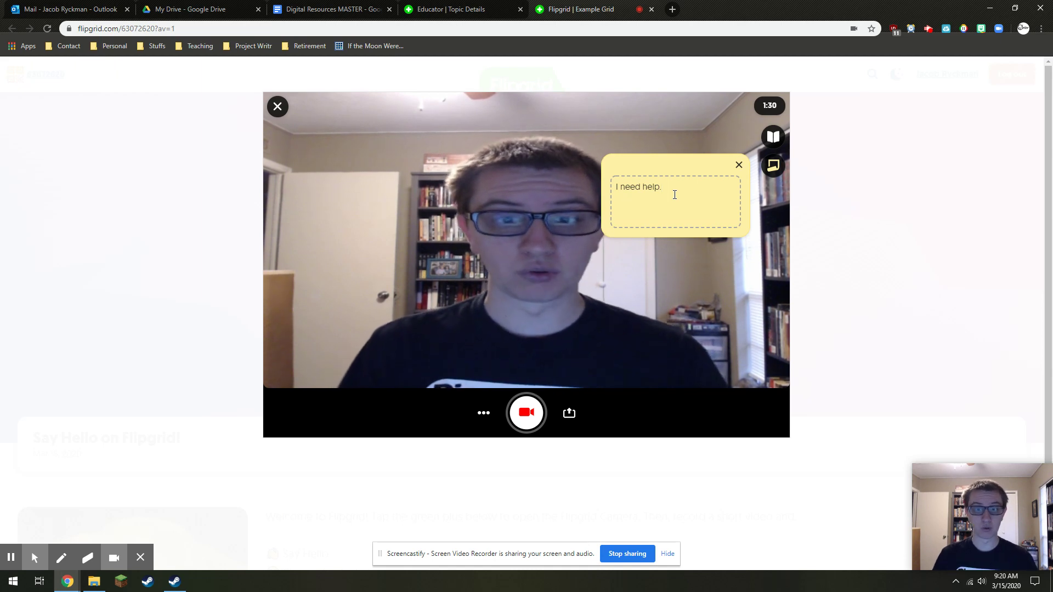
pyautogui.moveTo(654, 163); pyautogui.dragTo(693, 268)
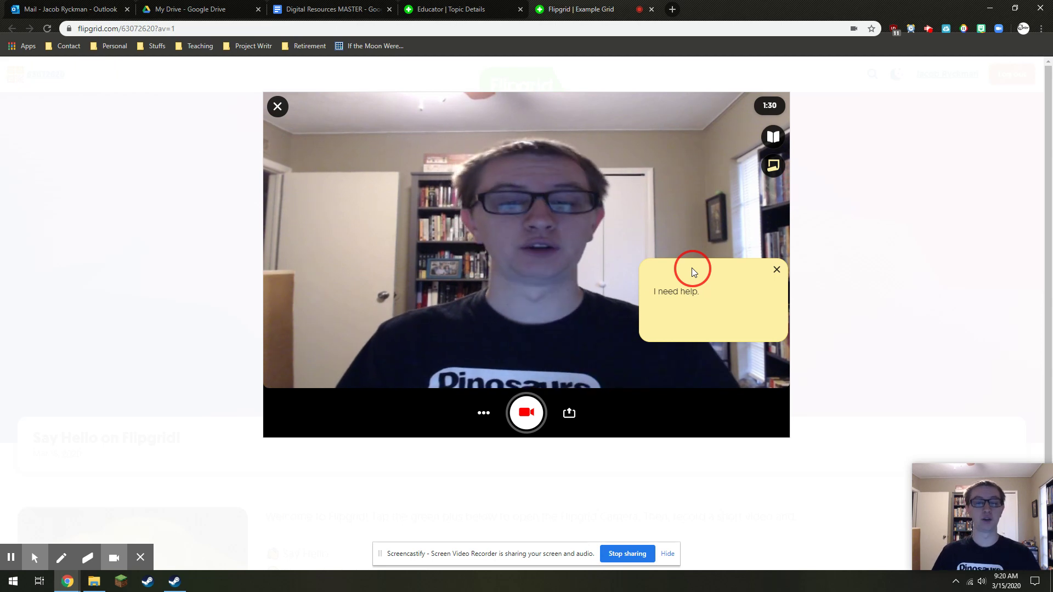
pyautogui.moveTo(693, 269); pyautogui.dragTo(704, 236)
pyautogui.click(783, 246)
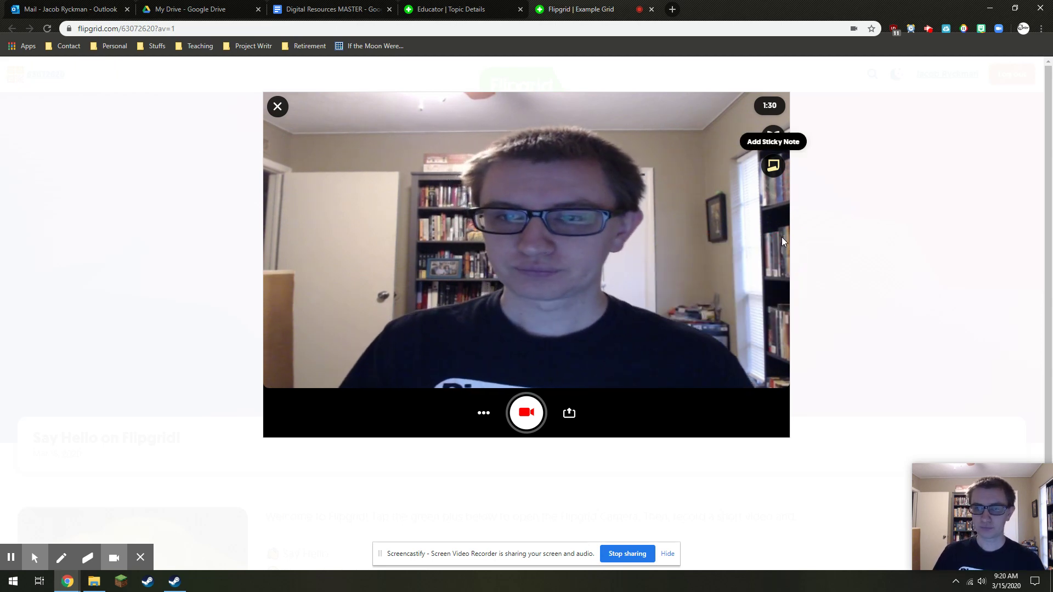
pyautogui.click(774, 137)
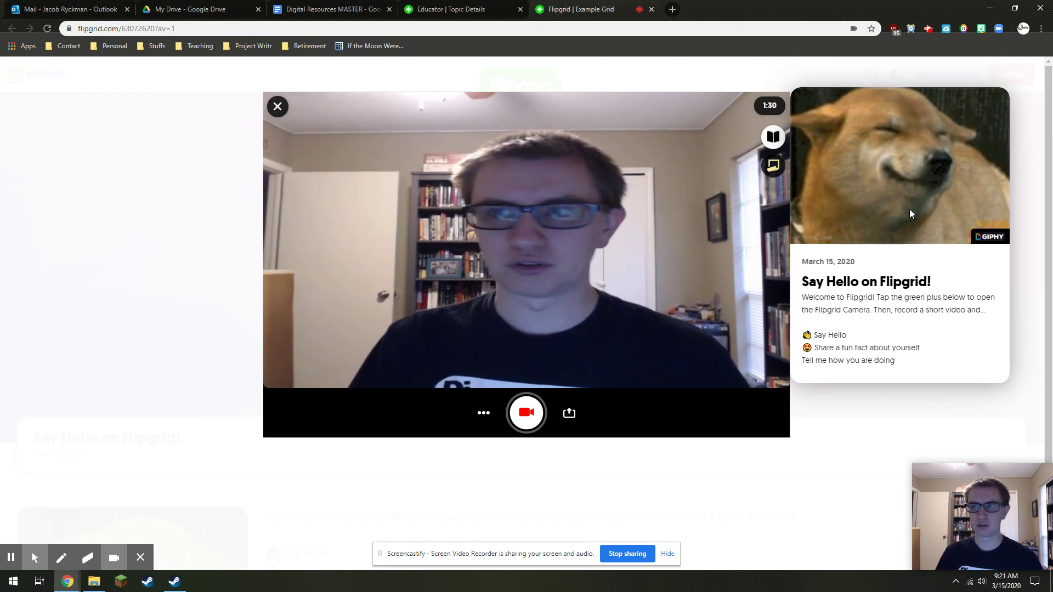
pyautogui.click(782, 144)
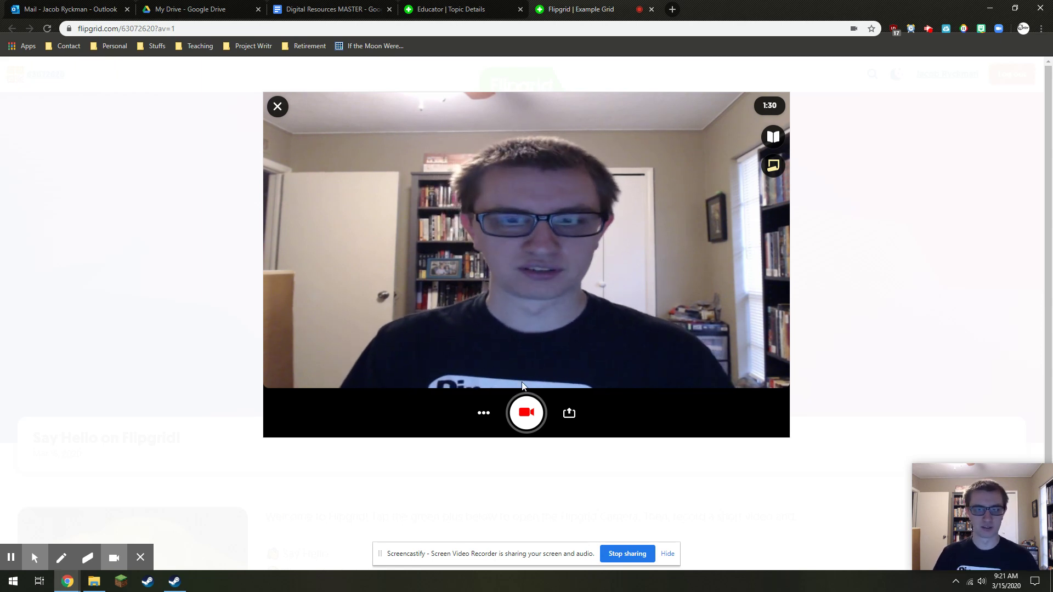
pyautogui.click(484, 412)
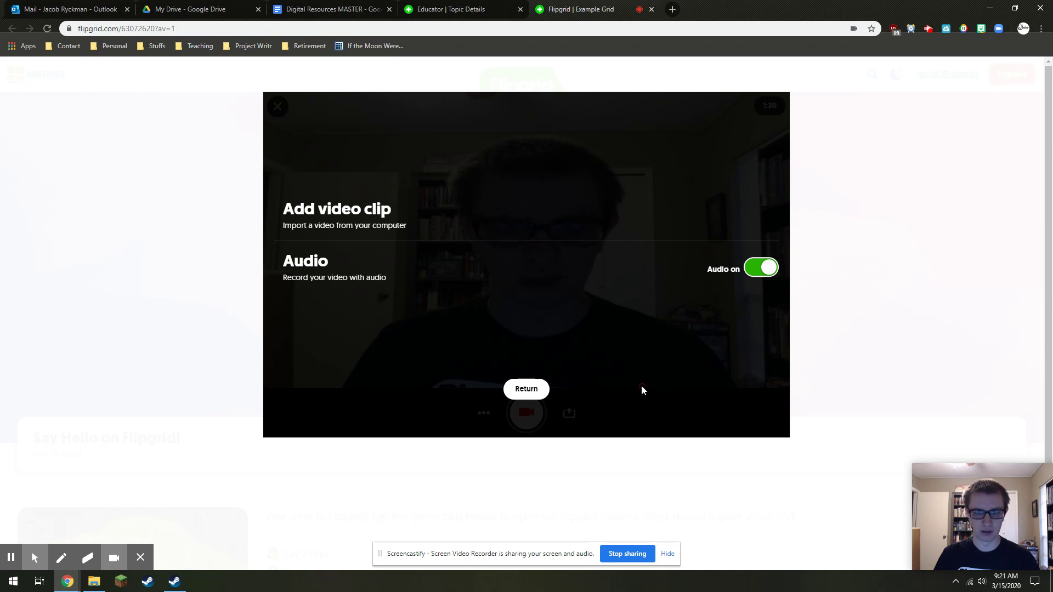
pyautogui.click(527, 389)
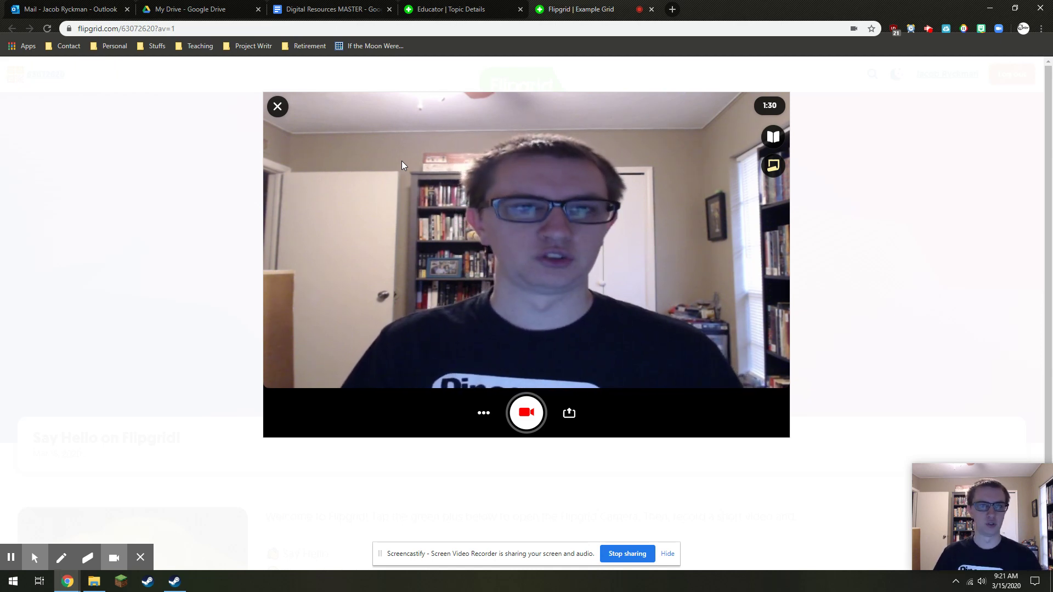
# Close the recording camera and the Example Grid student tab, back to educator Topic Details
pyautogui.click(278, 108)
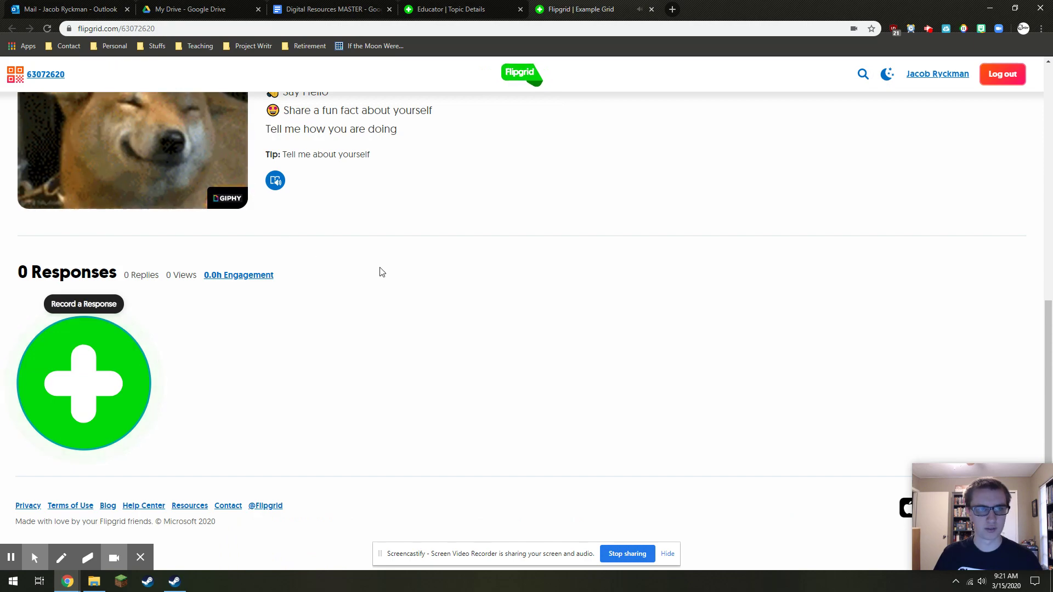
pyautogui.scroll(8, 395, 279)
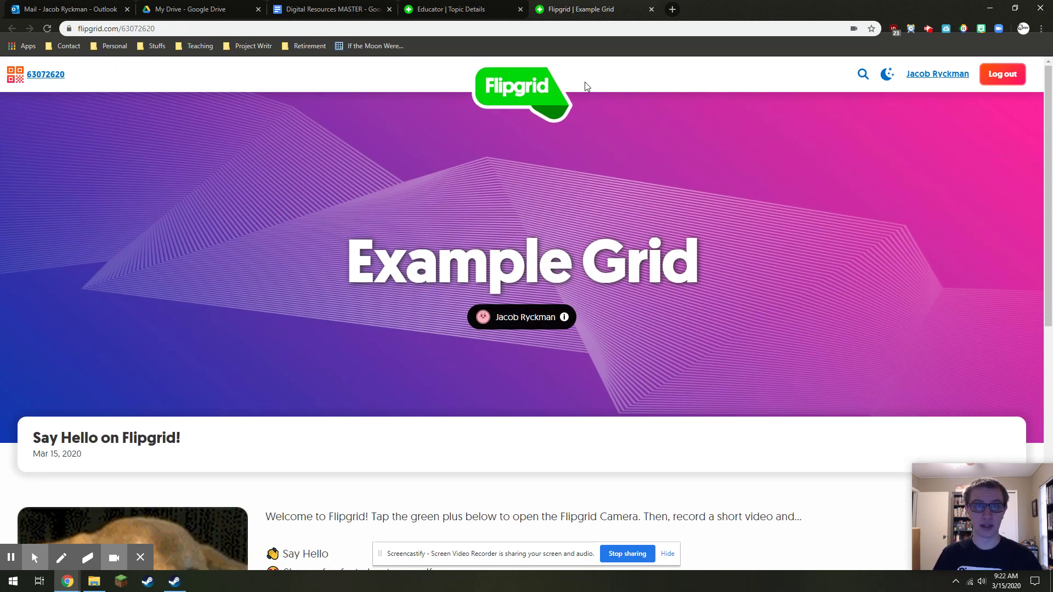
pyautogui.click(651, 9)
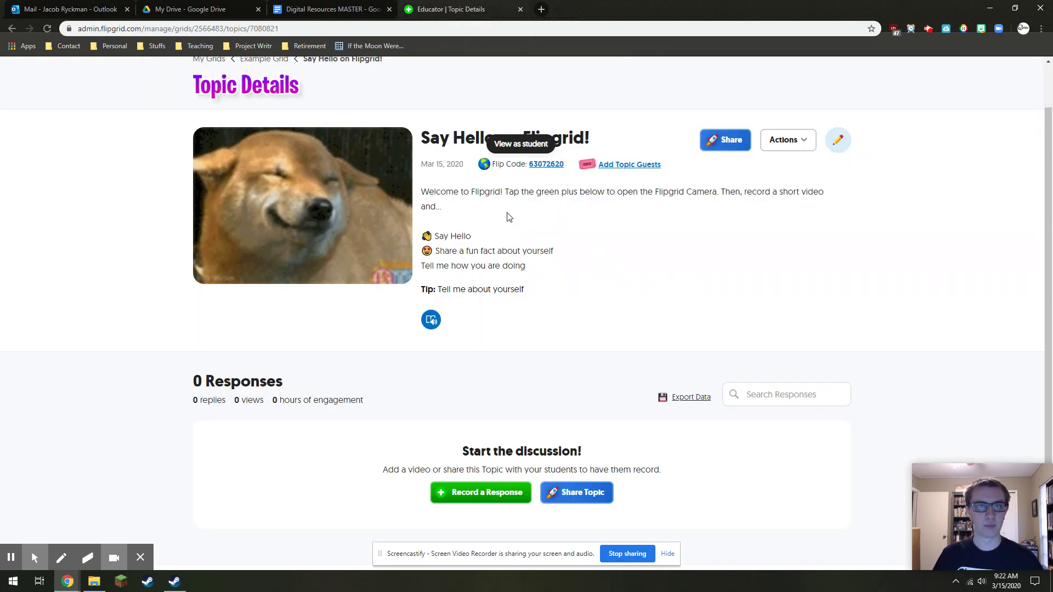
pyautogui.scroll(1, 505, 214)
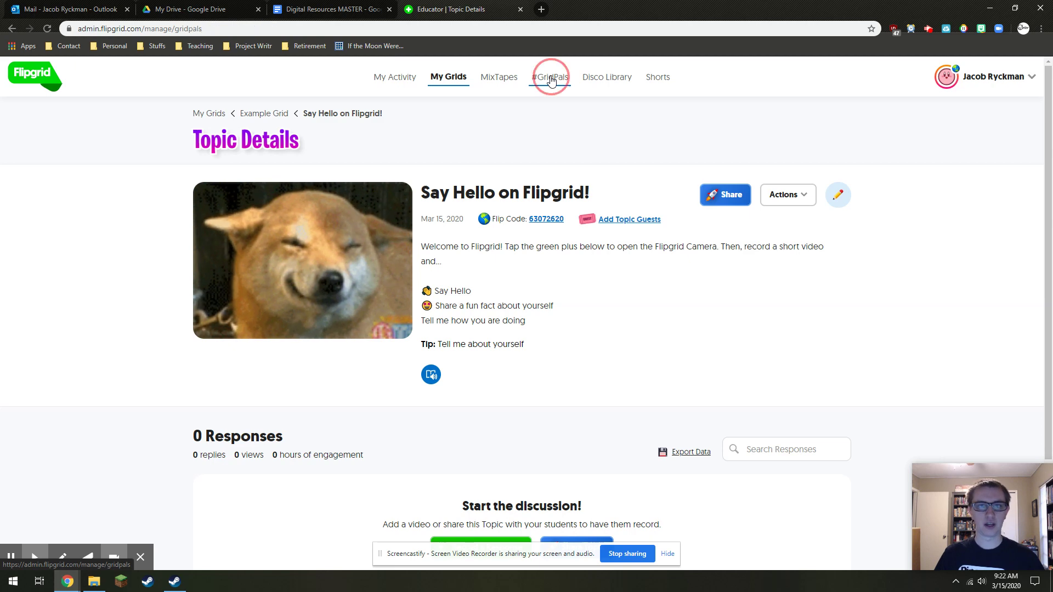
# Go to the #GridPals educator map page and scroll through it
pyautogui.click(551, 80)
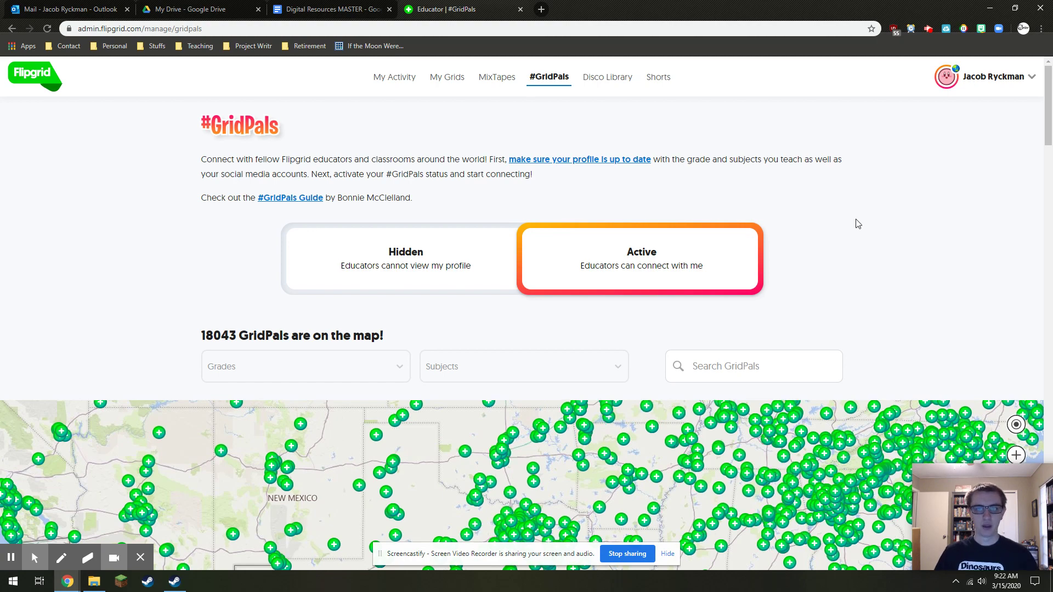
pyautogui.scroll(-3, 858, 224)
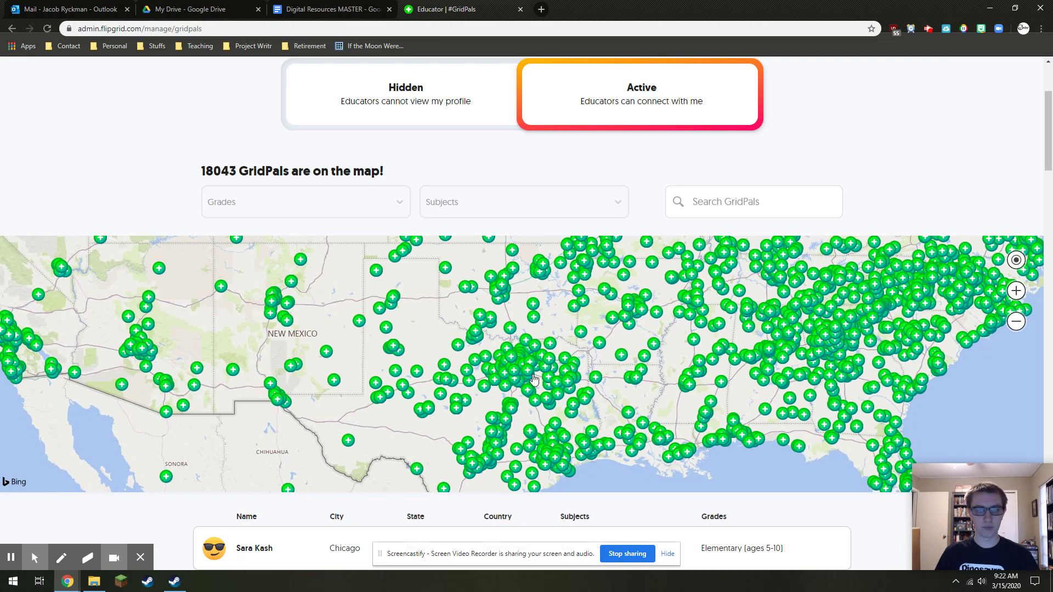
pyautogui.scroll(3, 534, 378)
pyautogui.scroll(-4, 529, 376)
pyautogui.scroll(1, 600, 320)
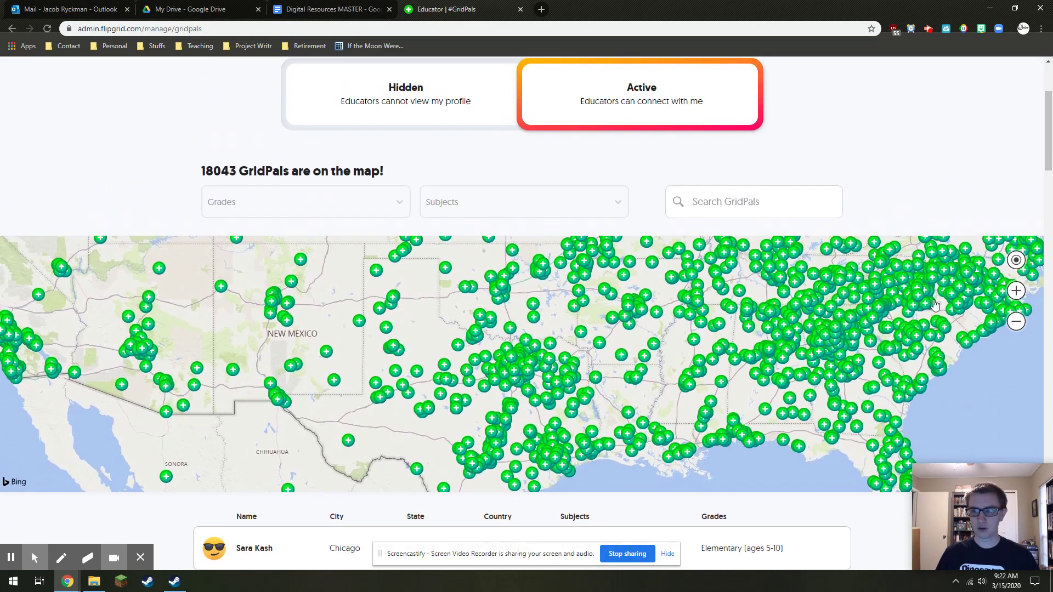
# Zoom the map three levels into Dallas, recentre it, and view three nearby educators' profiles
pyautogui.click(1016, 292)
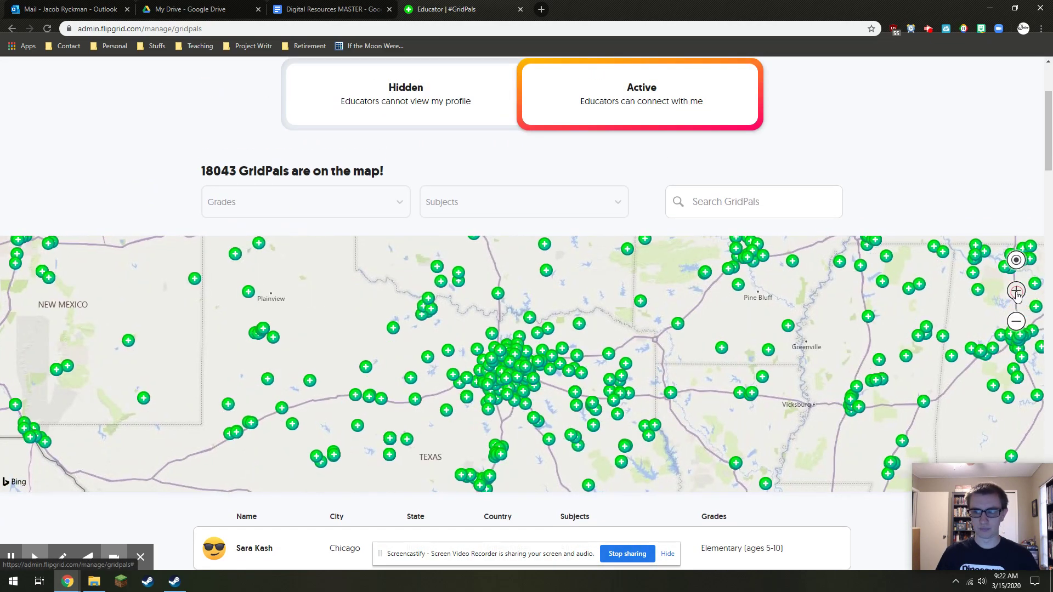
pyautogui.click(1016, 293)
pyautogui.click(1016, 294)
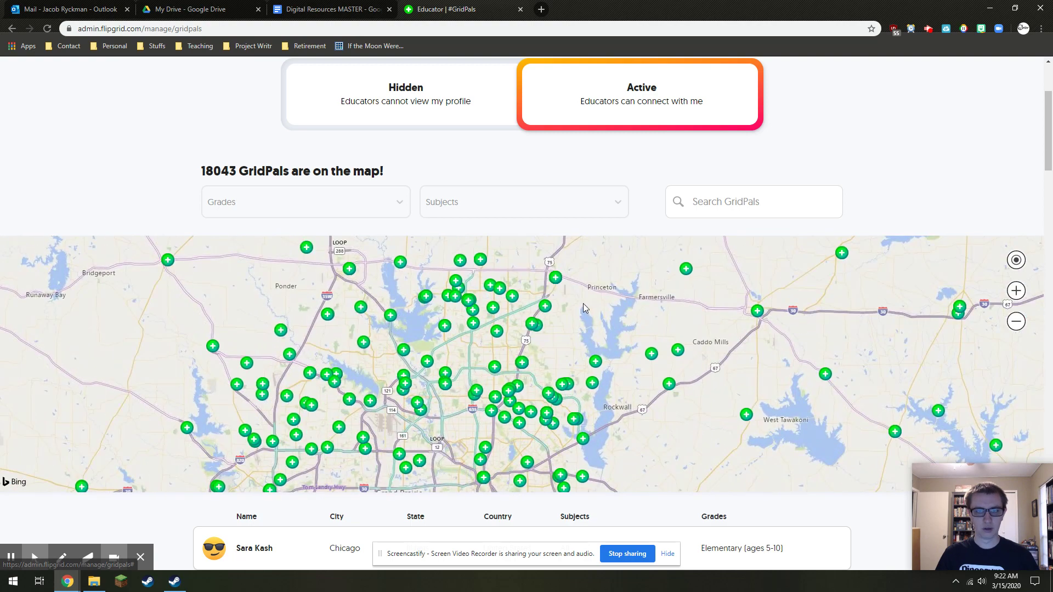
pyautogui.moveTo(583, 304); pyautogui.dragTo(614, 333)
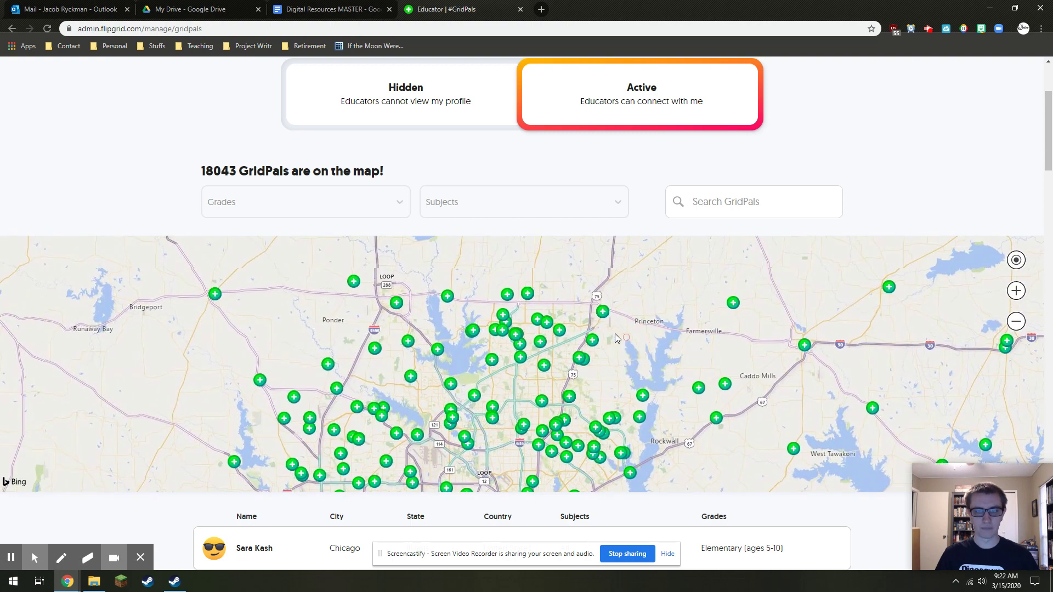
pyautogui.click(580, 358)
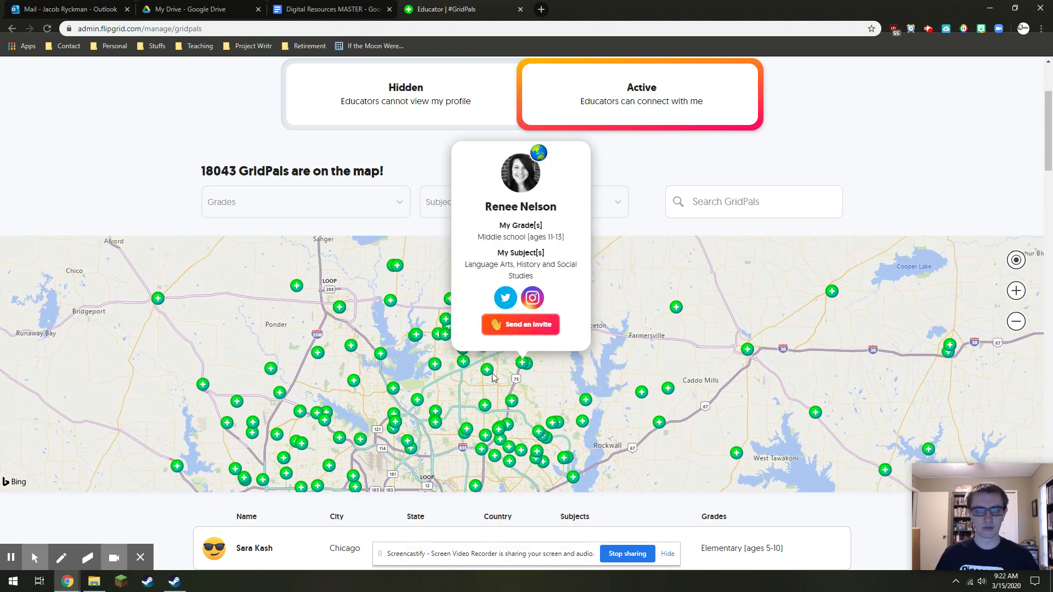
pyautogui.click(530, 367)
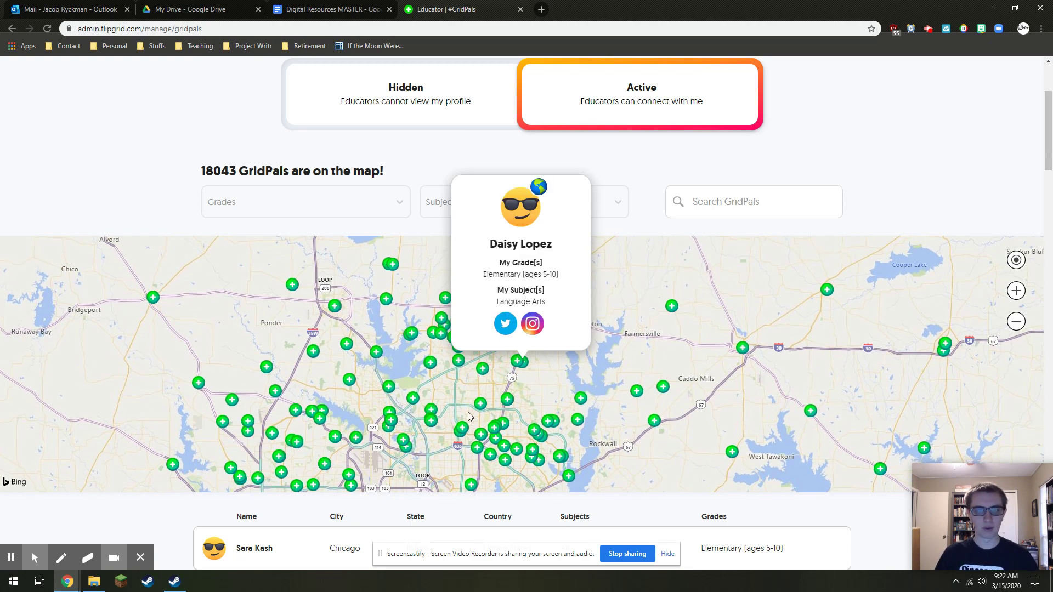
pyautogui.click(483, 369)
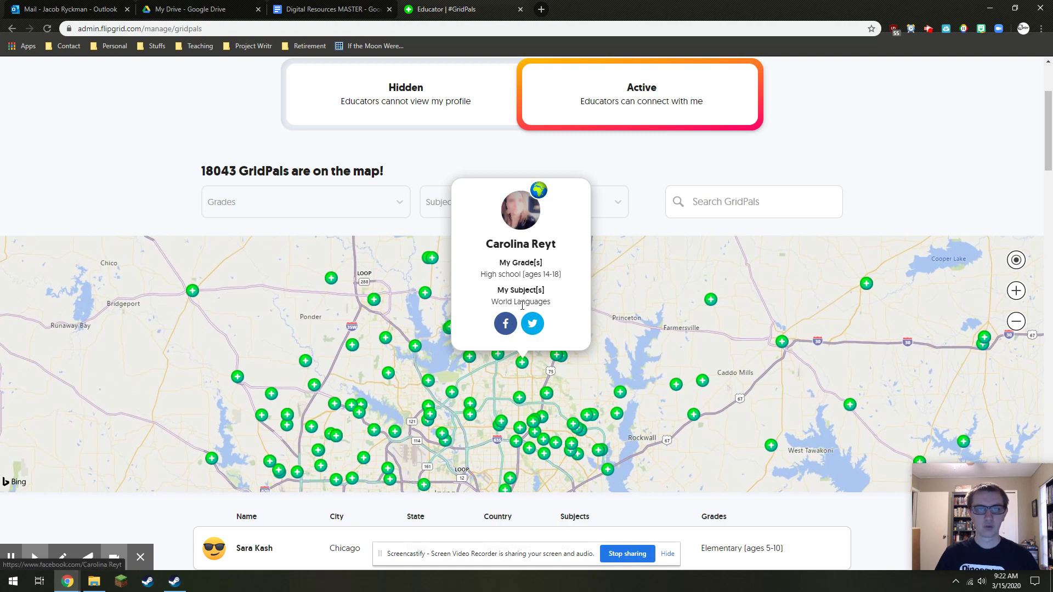
pyautogui.click(627, 302)
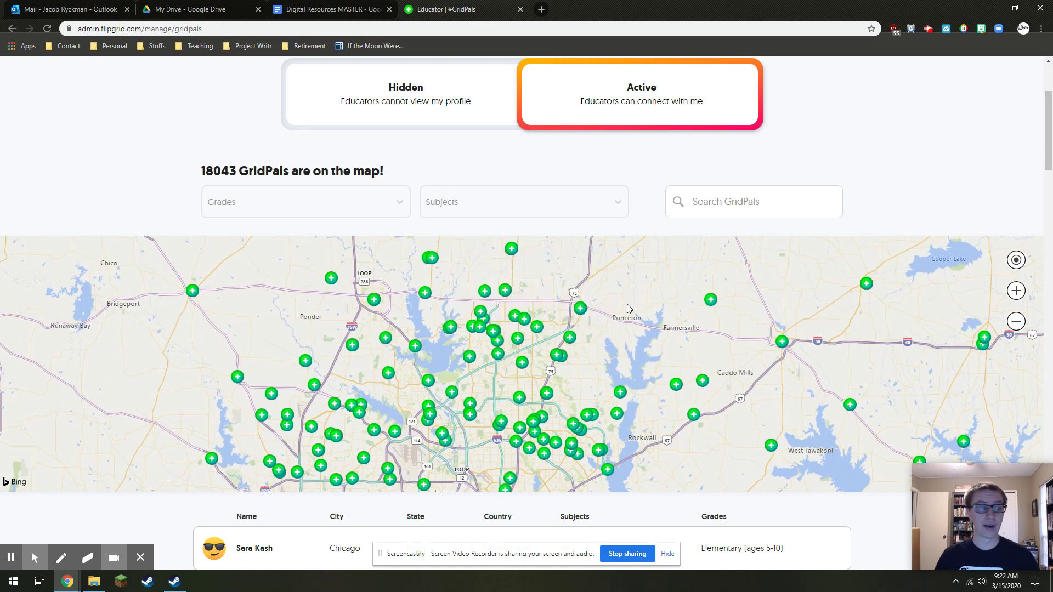
pyautogui.scroll(3, 628, 308)
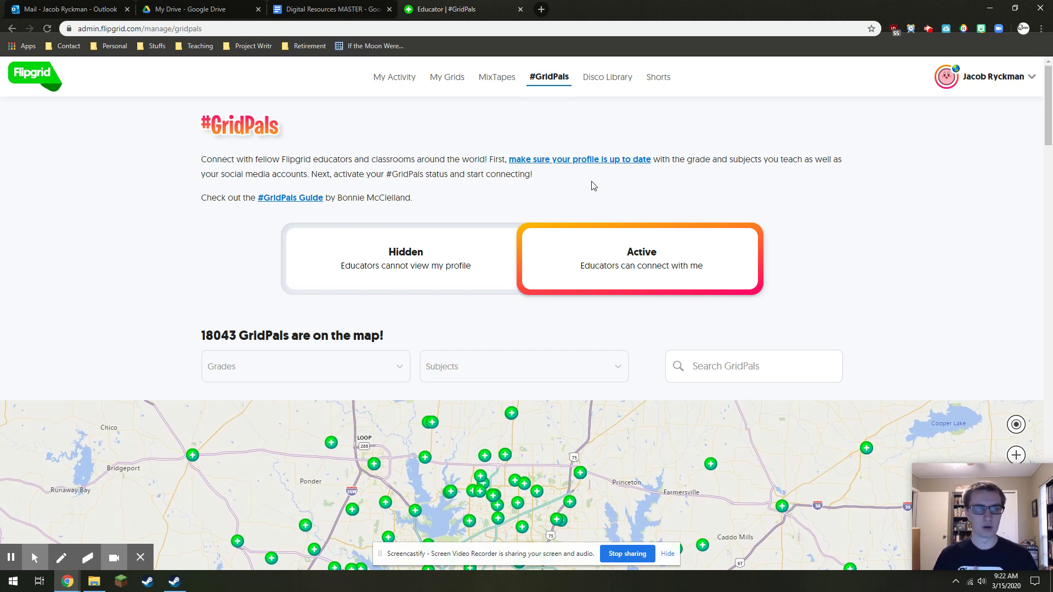
# Open the Disco Library and page through more #FlipgridWeeklyHits topics
pyautogui.click(604, 85)
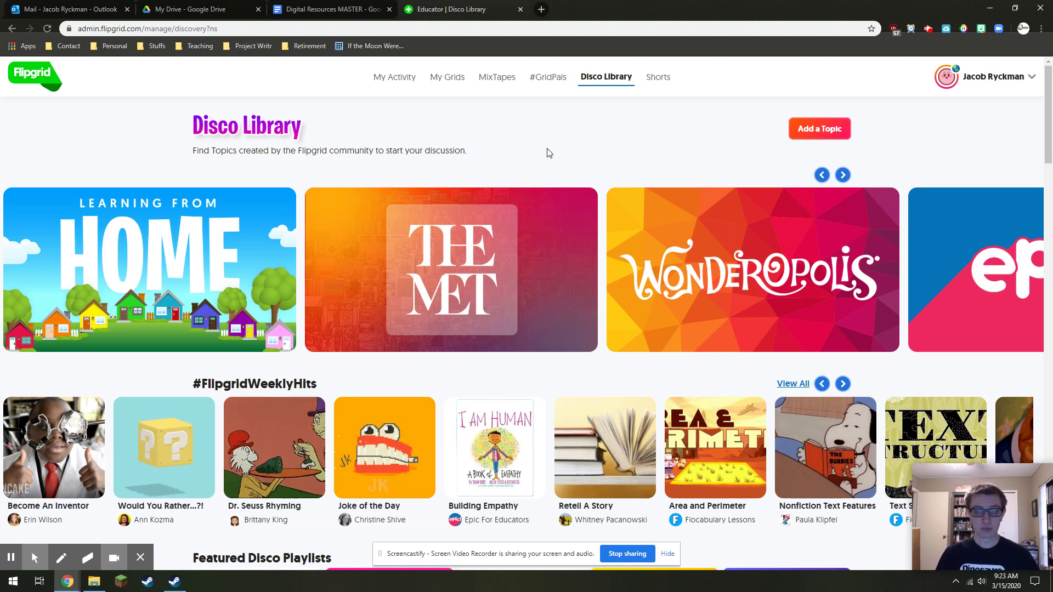
pyautogui.scroll(-4, 547, 150)
pyautogui.scroll(-4, 549, 153)
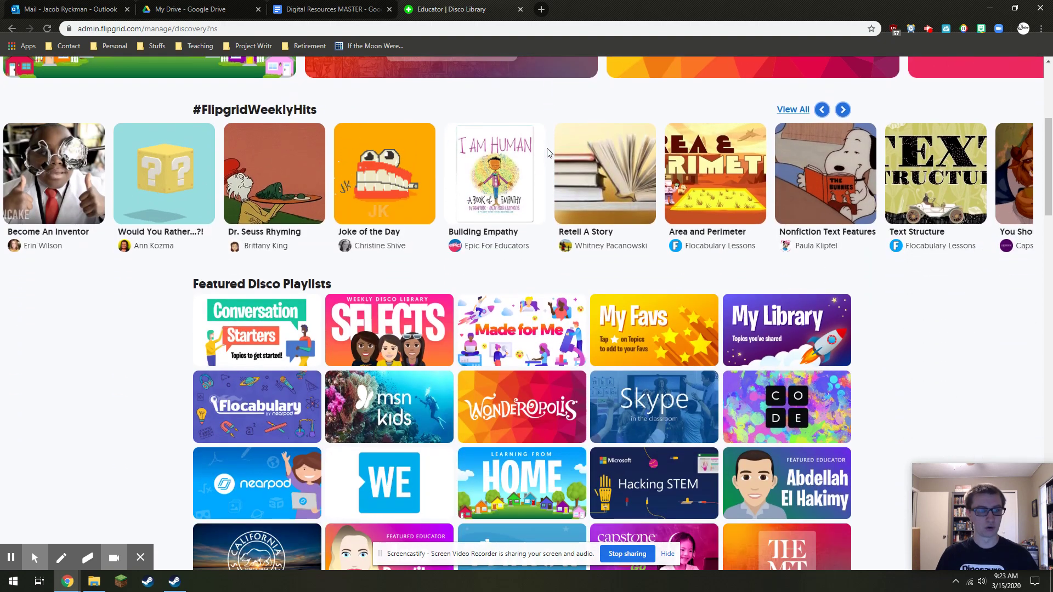
pyautogui.scroll(-4, 629, 285)
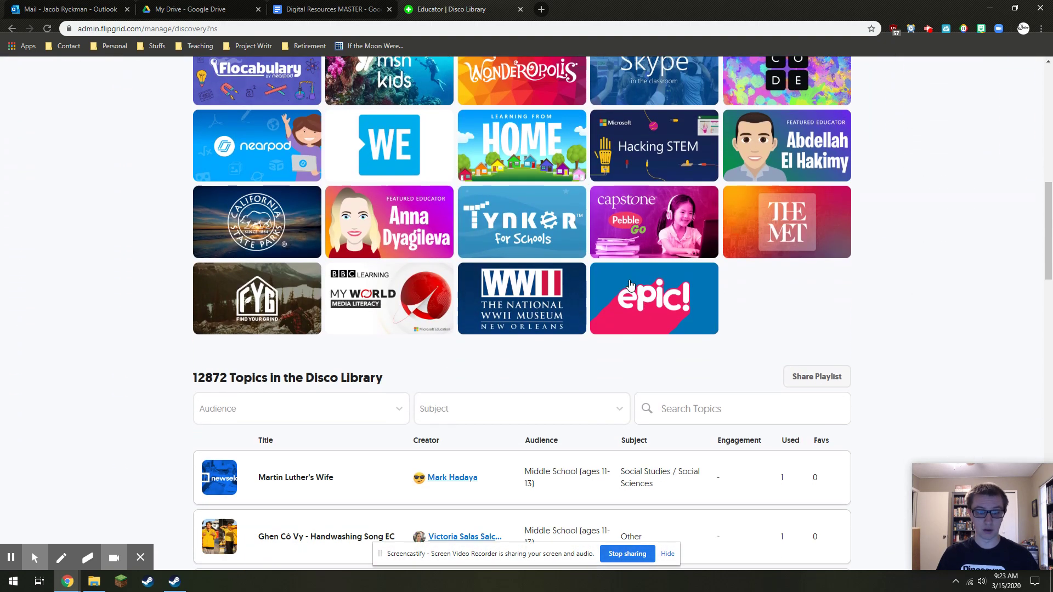
pyautogui.scroll(-2, 627, 284)
pyautogui.scroll(10, 627, 284)
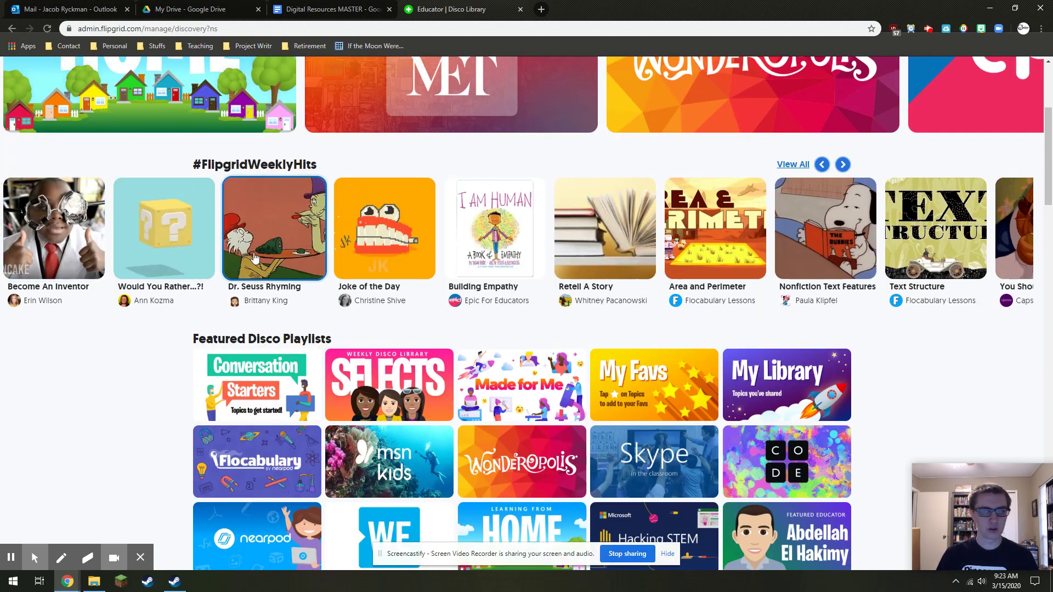
pyautogui.click(843, 165)
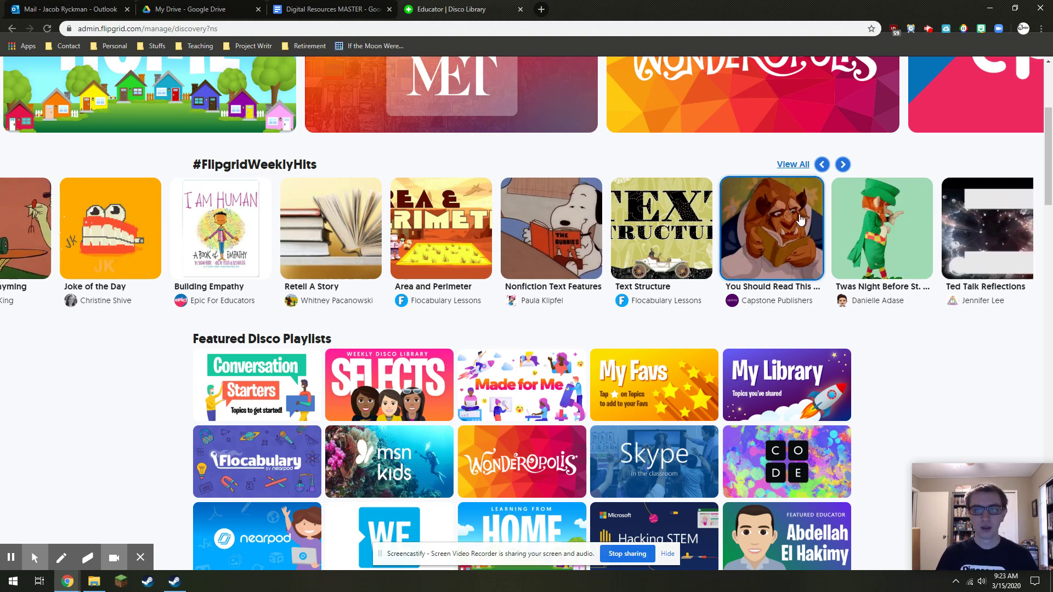
pyautogui.scroll(-3, 748, 266)
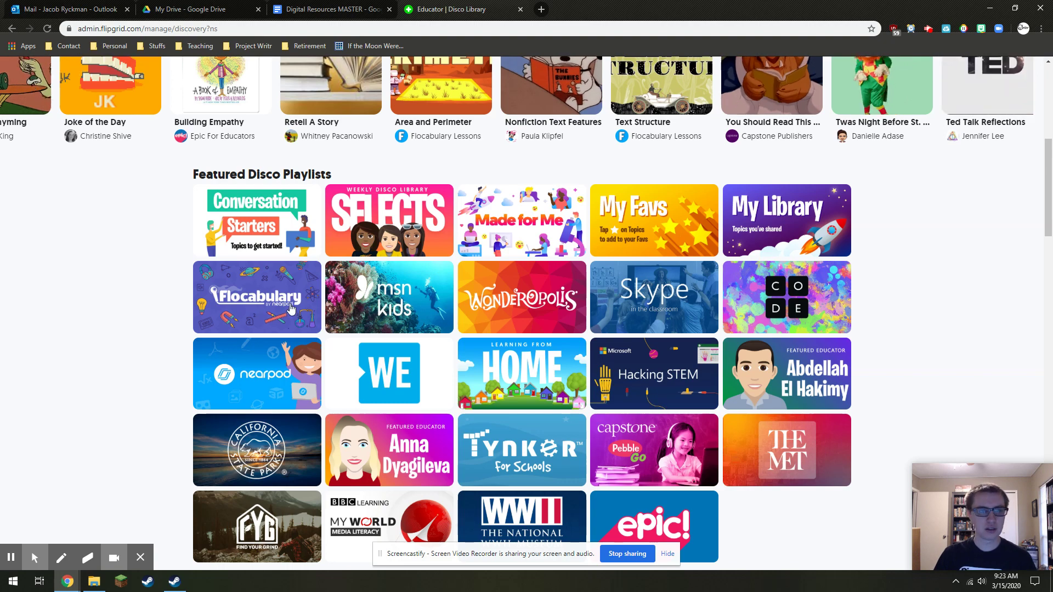
# Open the Flocabulary featured playlist and scroll its list of 49 topics
pyautogui.click(262, 310)
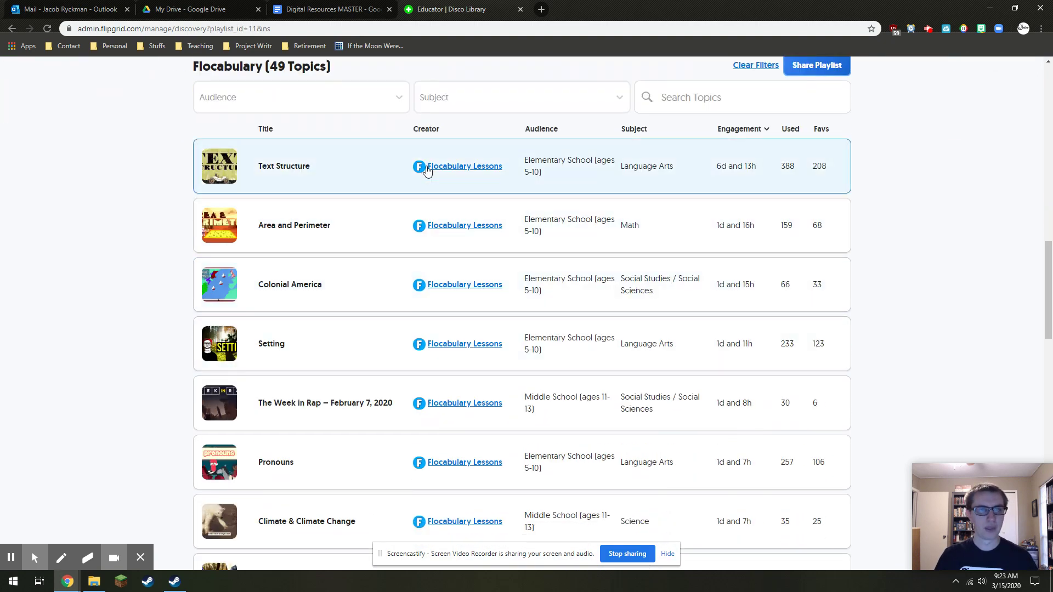
pyautogui.scroll(-12, 451, 164)
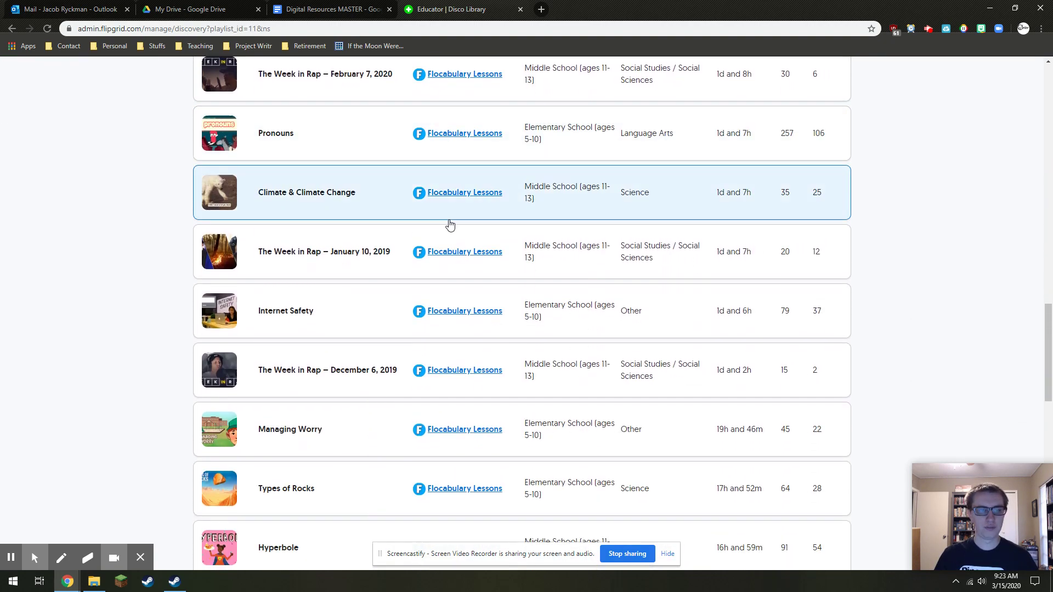
pyautogui.scroll(-10, 451, 237)
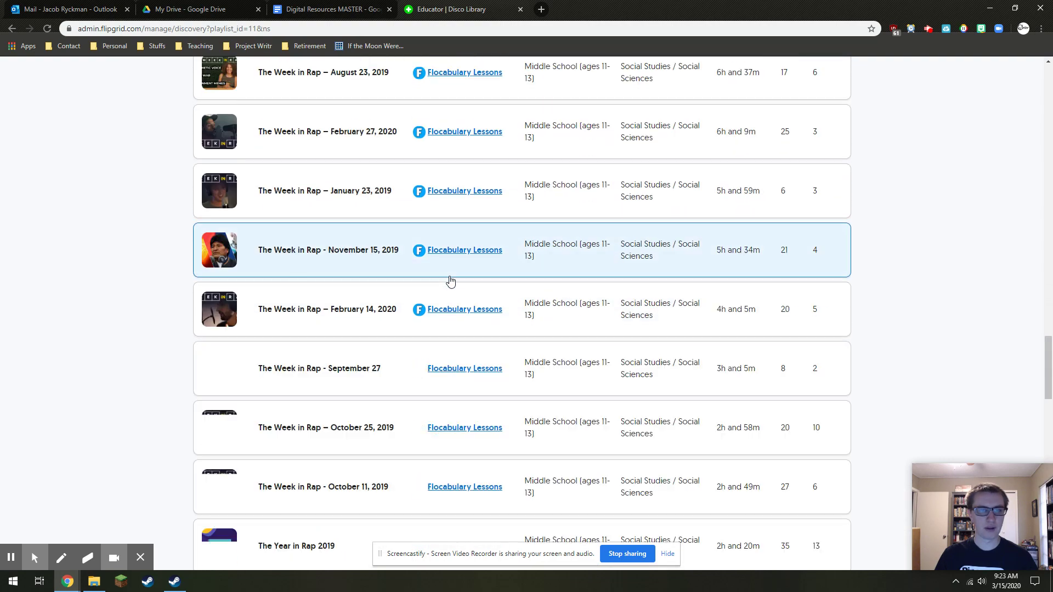
pyautogui.scroll(20, 442, 340)
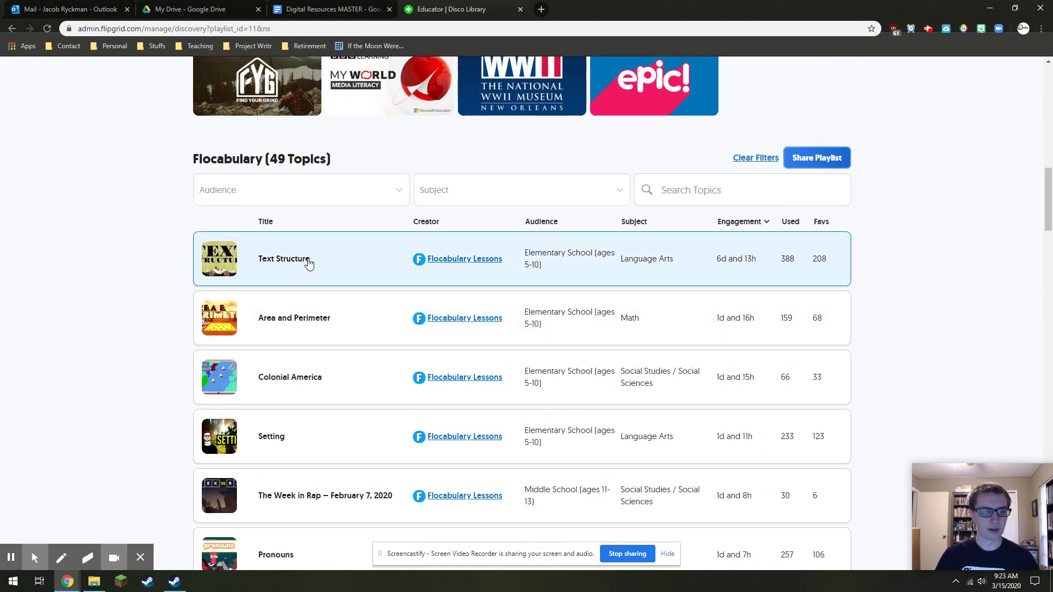
# Open the Flocabulary Text Structure topic's details and look over its notes
pyautogui.click(308, 264)
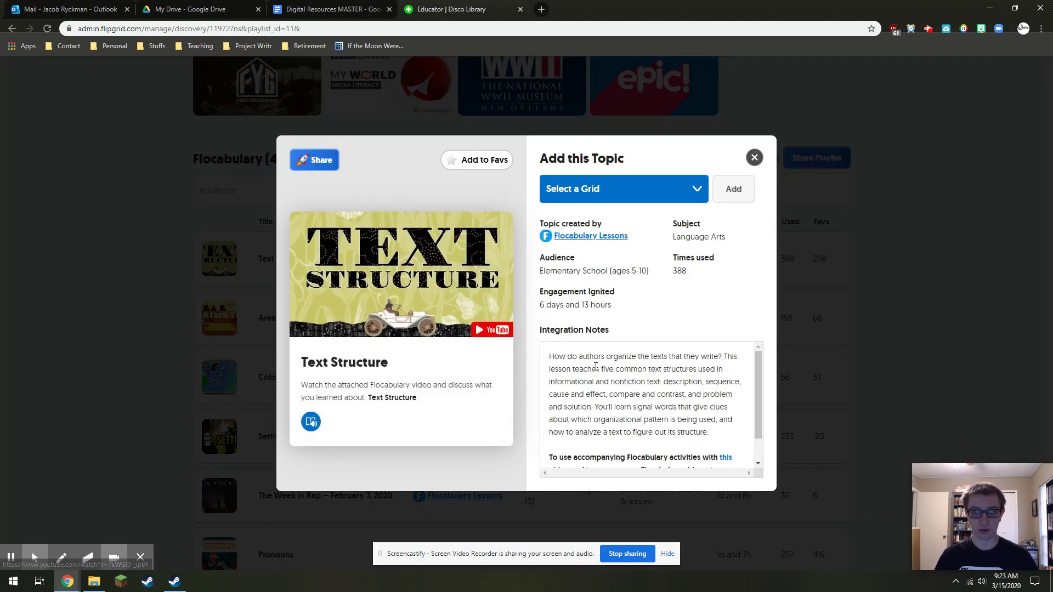
pyautogui.scroll(-1, 653, 381)
pyautogui.scroll(1, 640, 373)
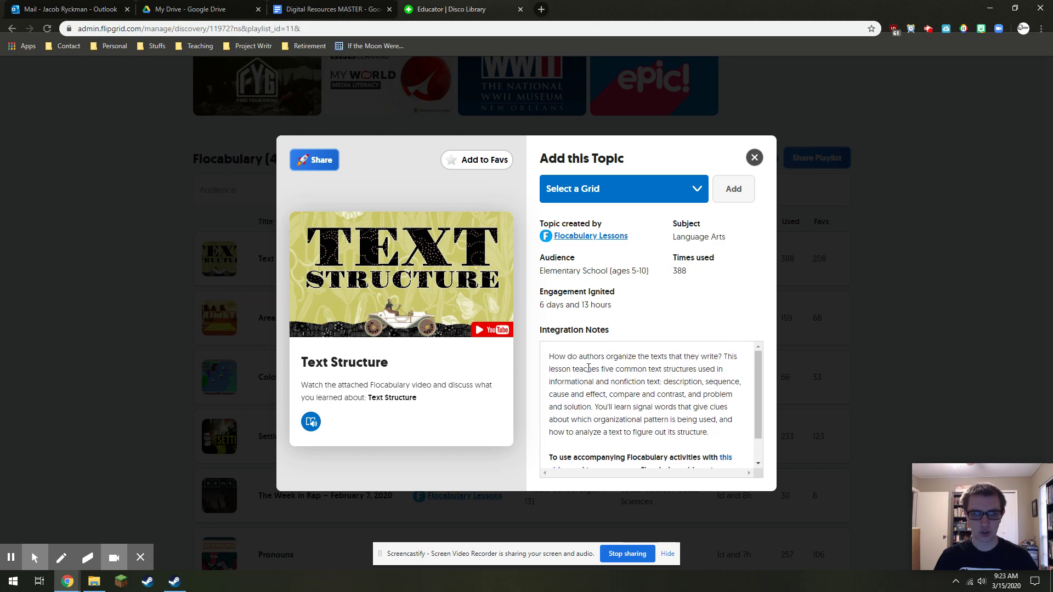
pyautogui.moveTo(551, 357); pyautogui.dragTo(710, 409)
pyautogui.click(711, 409)
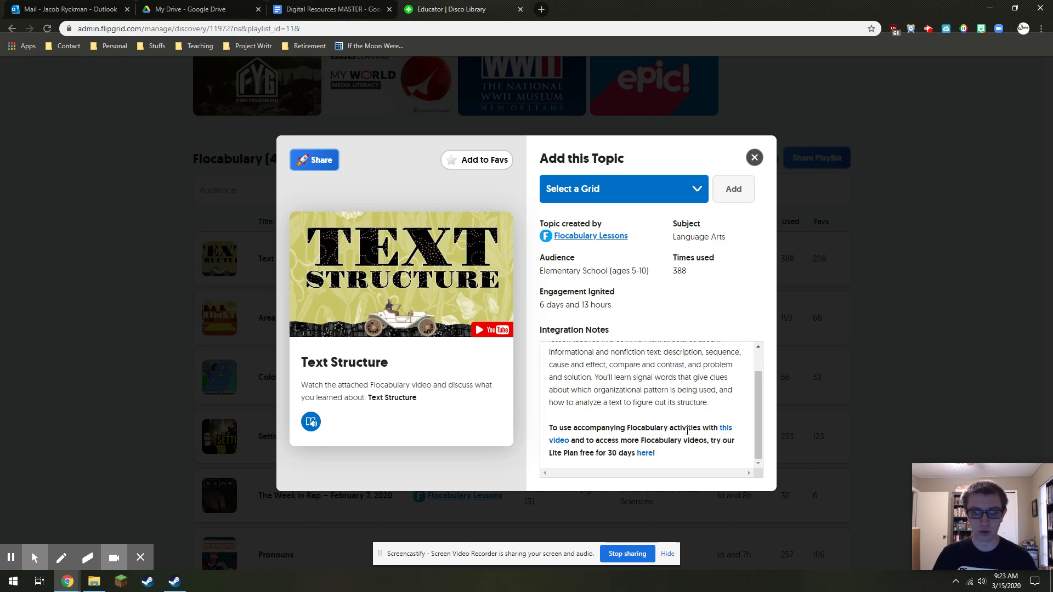
pyautogui.scroll(1, 650, 399)
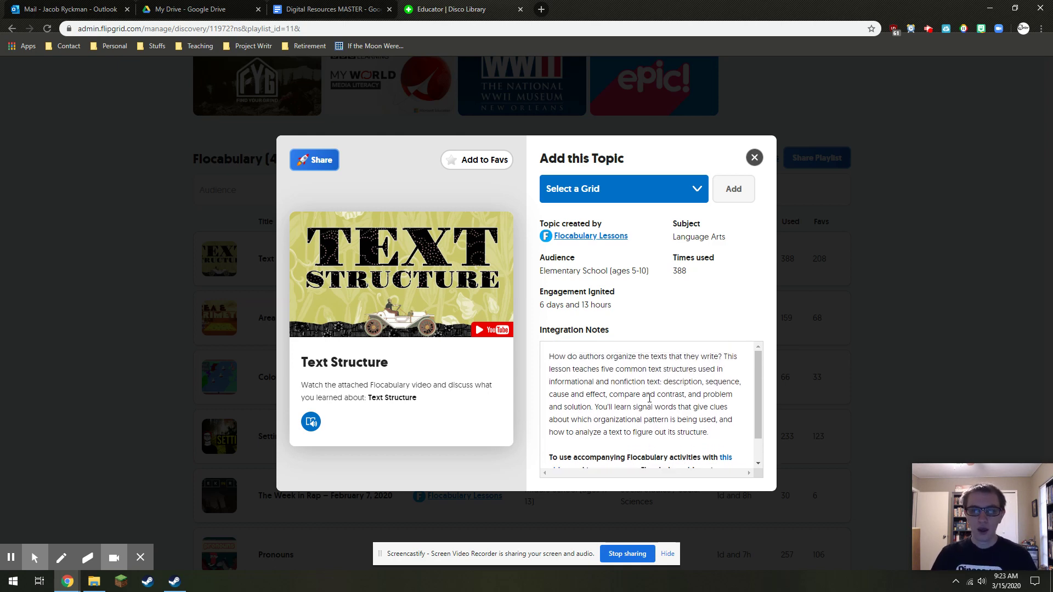
# Highlight its Elementary School (ages 5-10) audience, Language Arts subject and 388 uses
pyautogui.moveTo(539, 273); pyautogui.dragTo(644, 280)
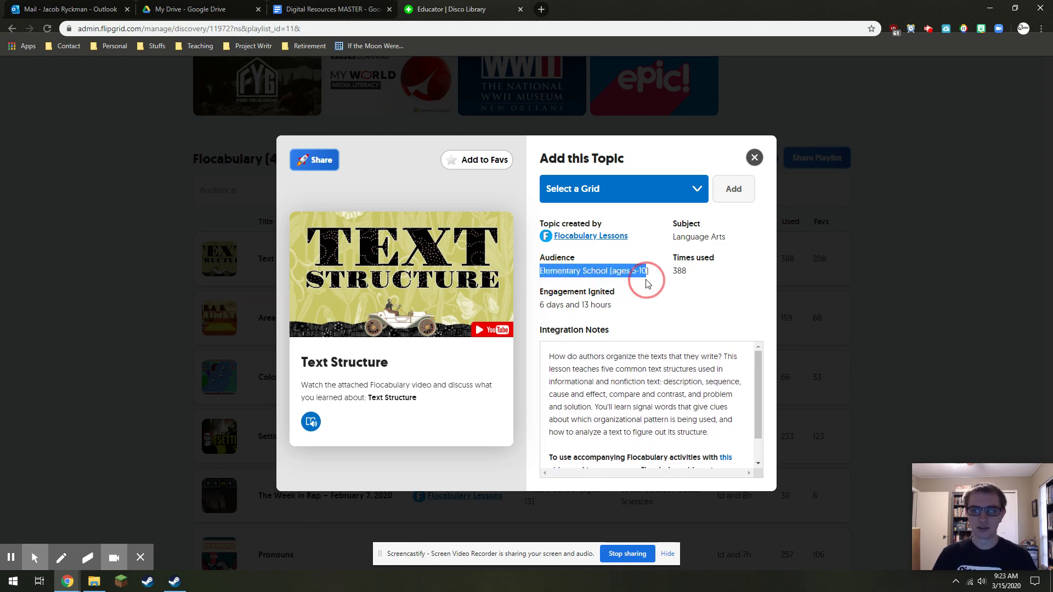
pyautogui.click(656, 280)
pyautogui.moveTo(674, 243); pyautogui.dragTo(734, 242)
pyautogui.click(690, 287)
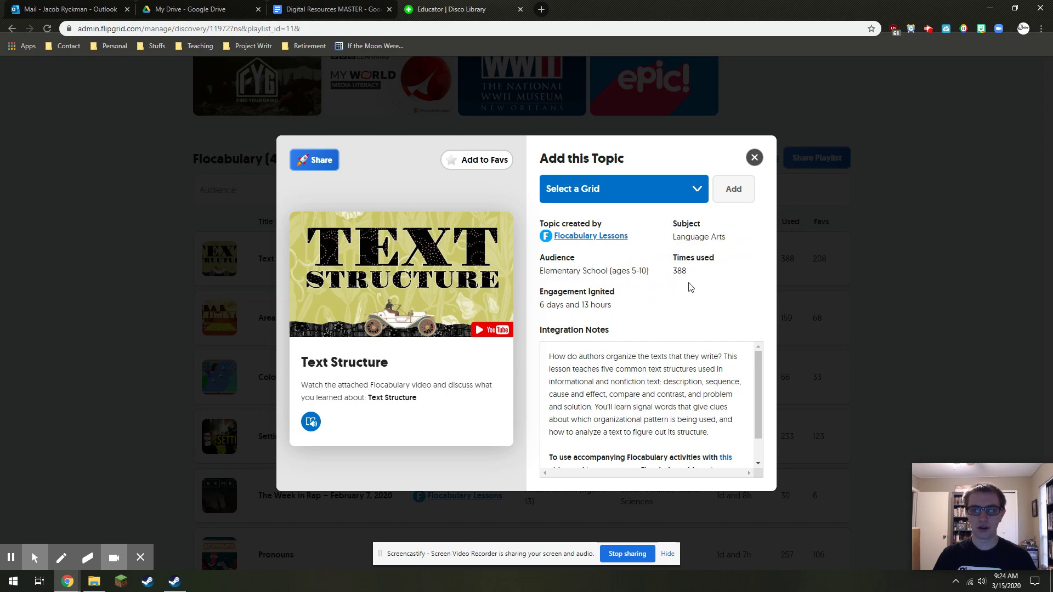
pyautogui.doubleClick(674, 273)
pyautogui.click(677, 274)
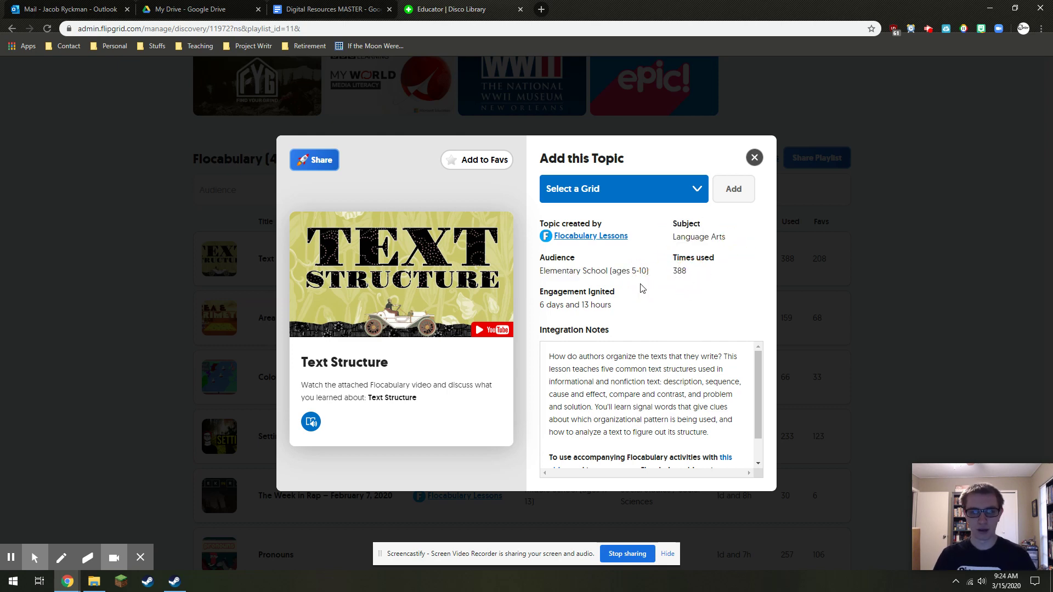
pyautogui.moveTo(548, 305); pyautogui.dragTo(611, 306)
pyautogui.click(576, 307)
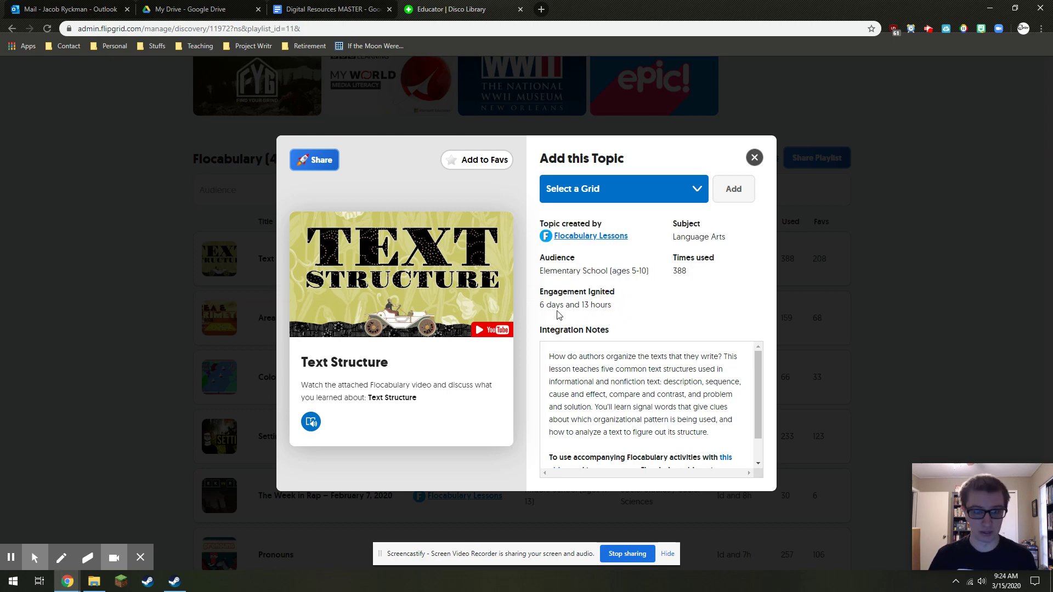
# Favourite then unfavourite the topic, and choose Example Grid (1 Topic) as destination
pyautogui.click(454, 168)
pyautogui.click(448, 163)
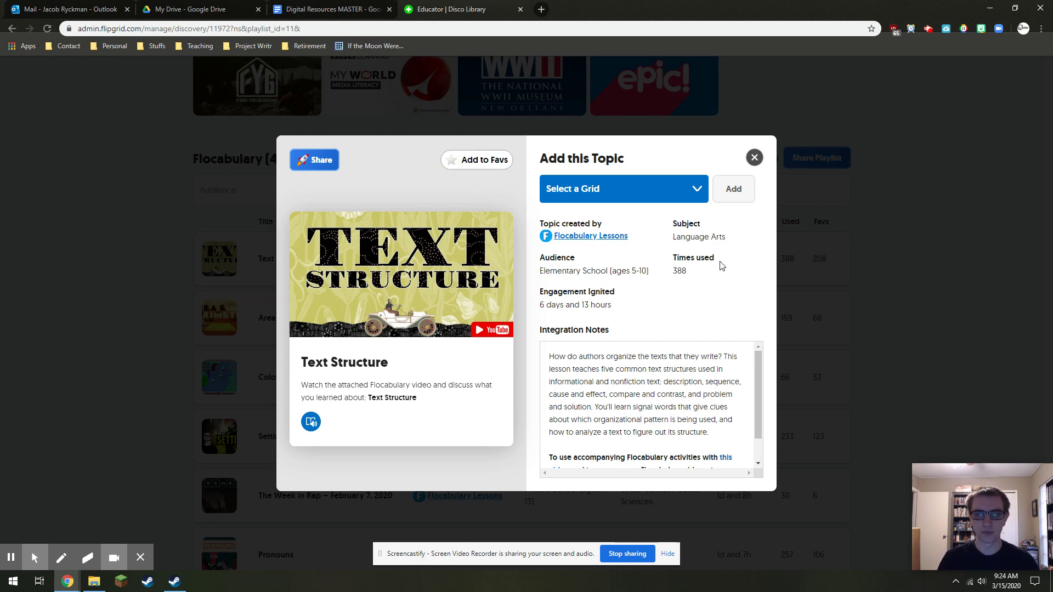
pyautogui.click(686, 192)
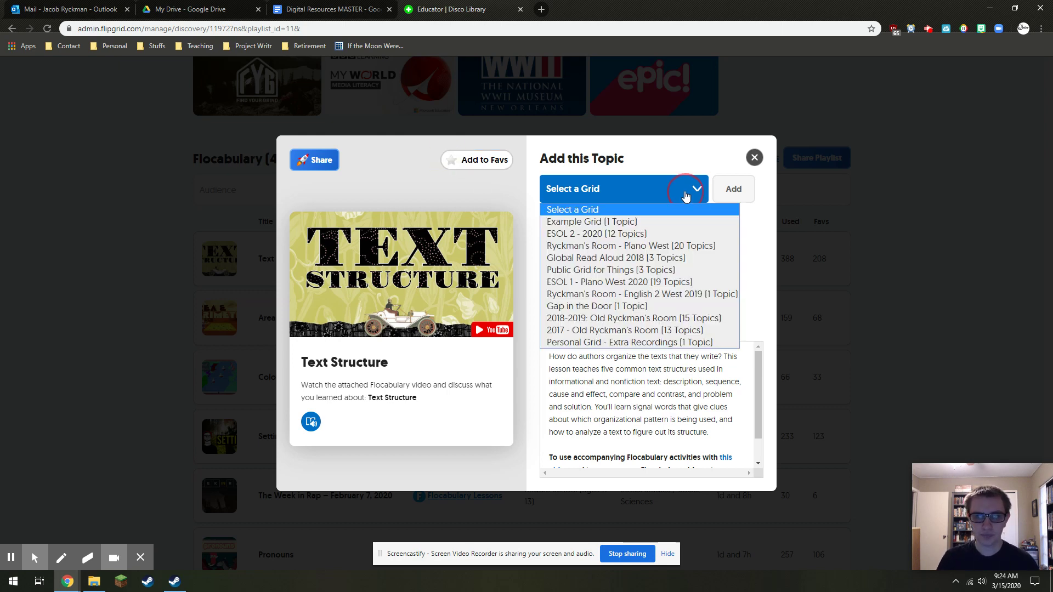
pyautogui.click(646, 223)
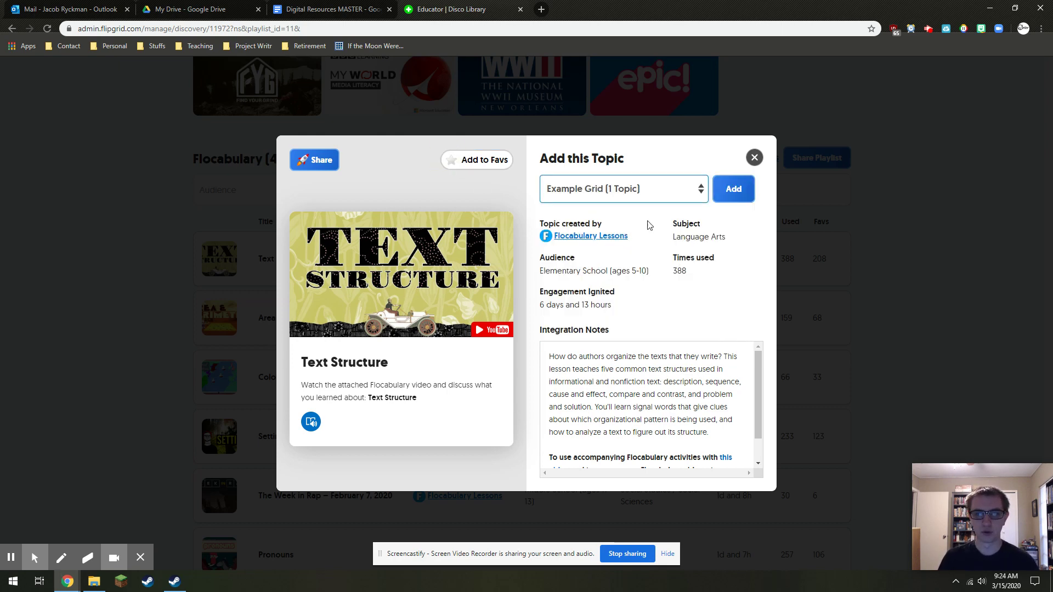
# Add the Text Structure topic to Example Grid and scroll its settings
pyautogui.click(735, 193)
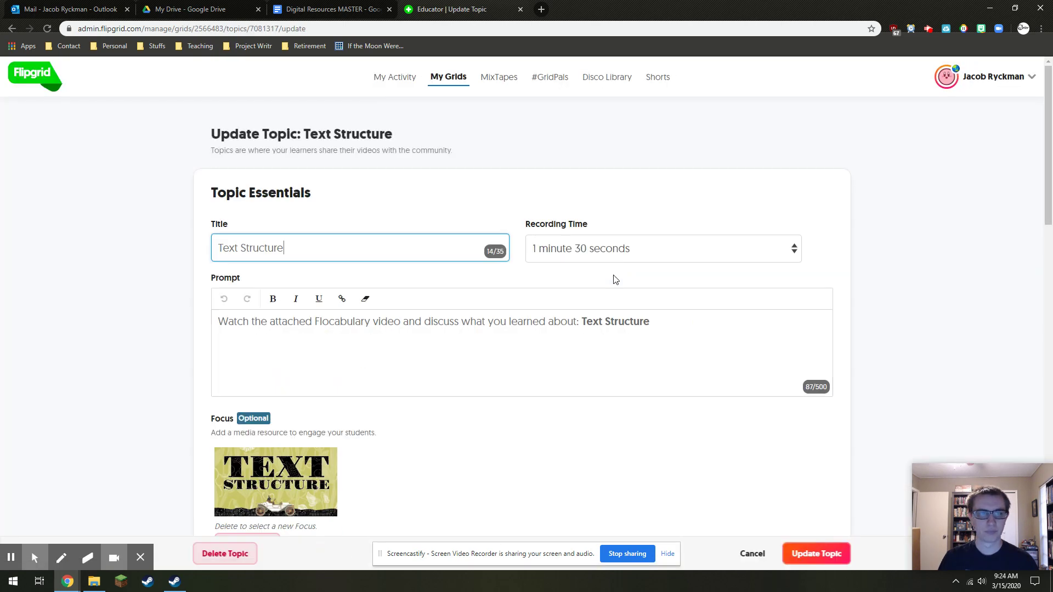
pyautogui.scroll(-2, 201, 294)
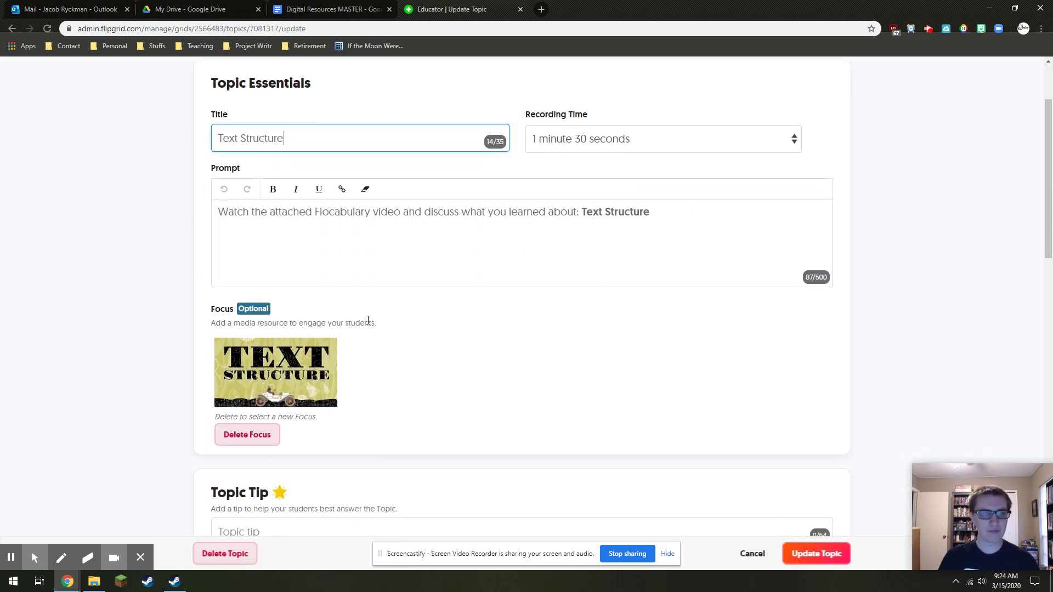
pyautogui.scroll(2, 373, 213)
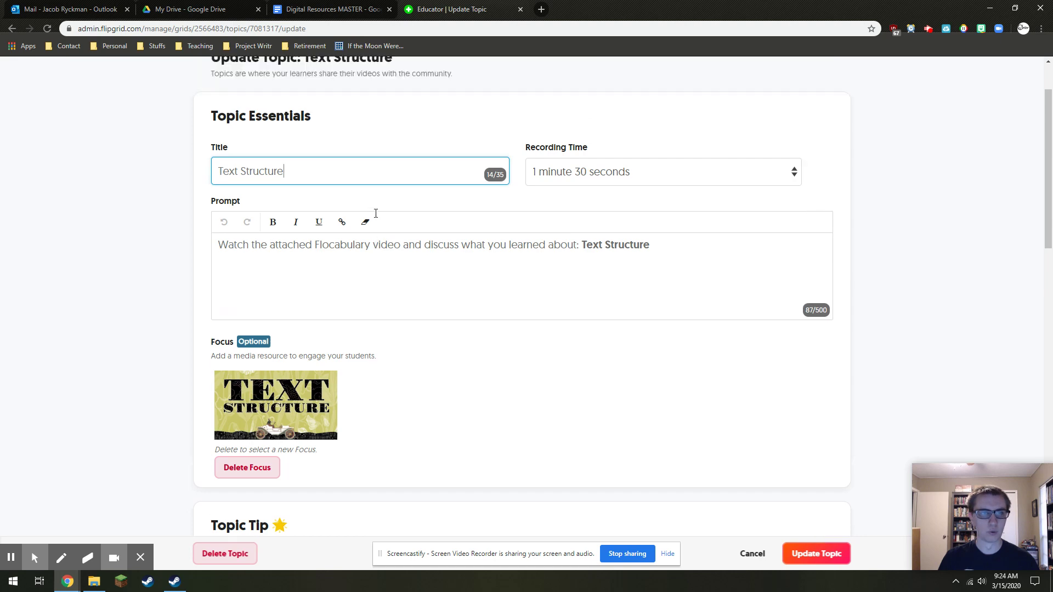
pyautogui.scroll(-12, 377, 216)
pyautogui.scroll(-6, 376, 217)
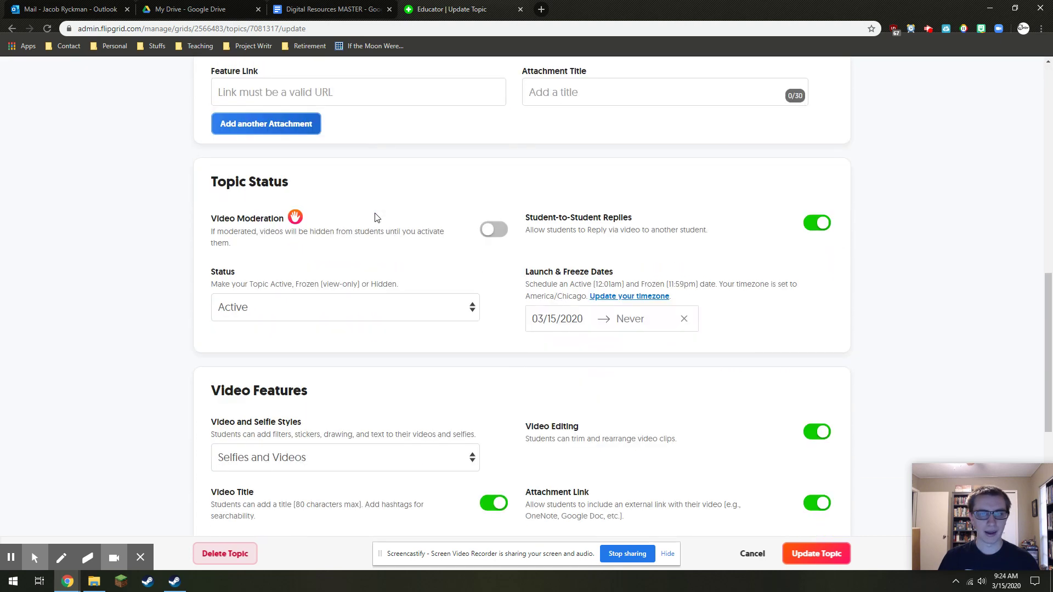
# Try Selfies Only video style, Likes on and Attachment Link off, then cancel those edits
pyautogui.click(337, 197)
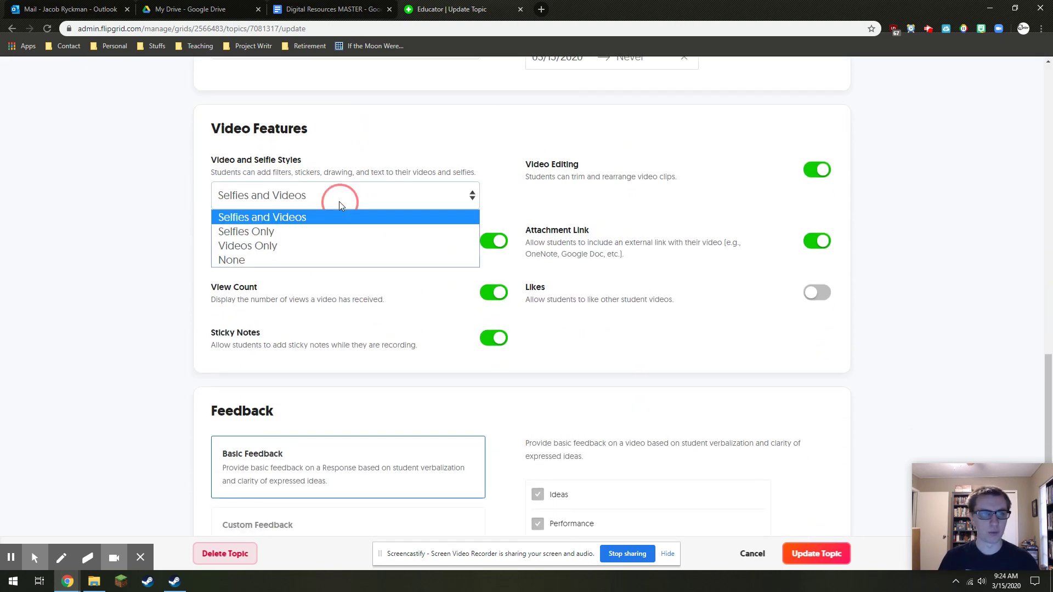
pyautogui.click(277, 231)
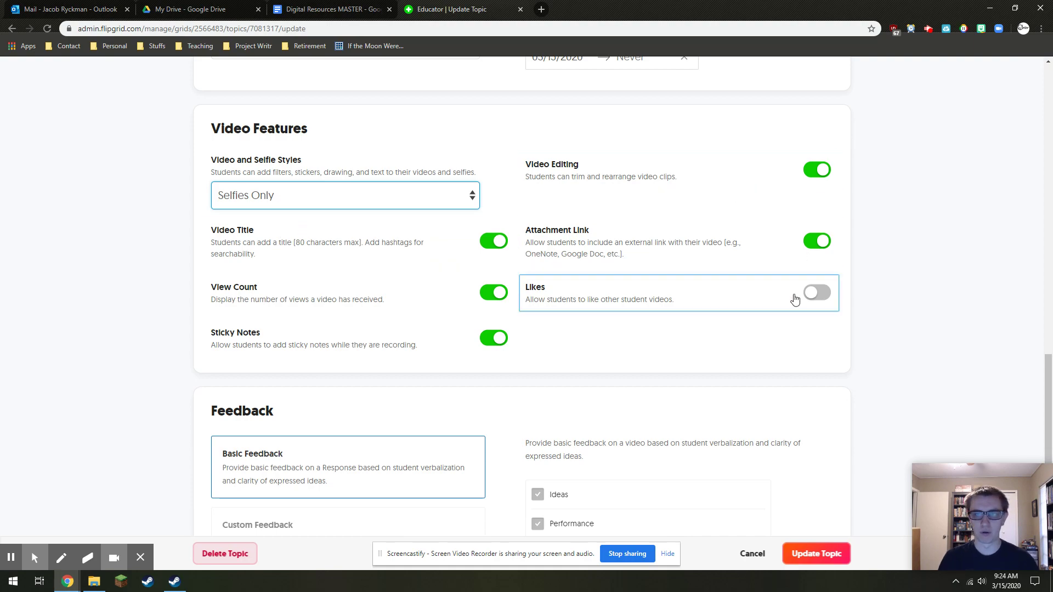
pyautogui.click(814, 293)
pyautogui.click(682, 237)
pyautogui.scroll(-2, 608, 238)
pyautogui.scroll(-1, 607, 238)
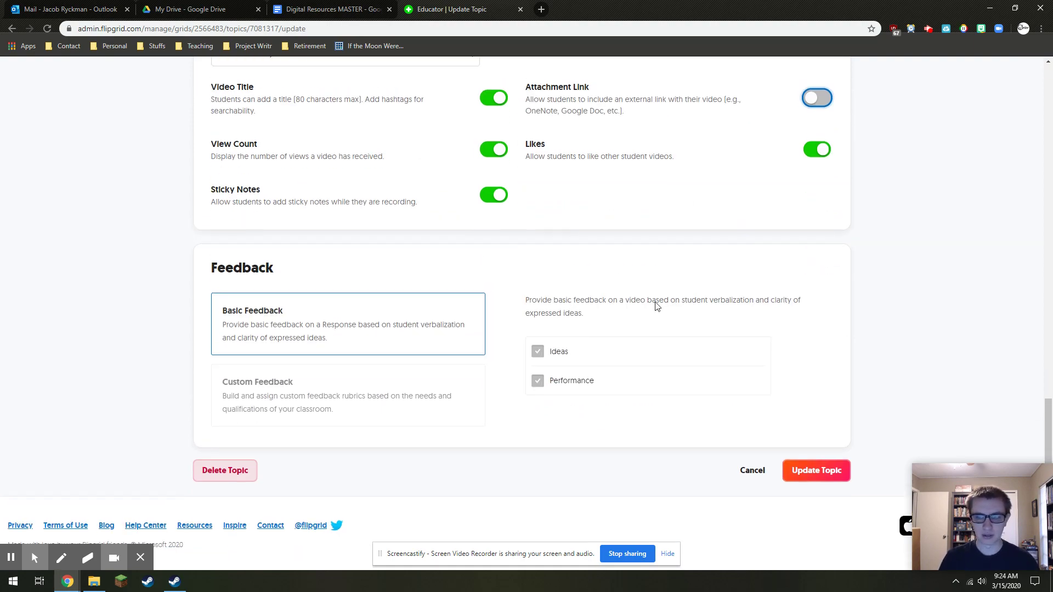
pyautogui.scroll(3, 659, 274)
pyautogui.scroll(-3, 670, 331)
pyautogui.click(754, 462)
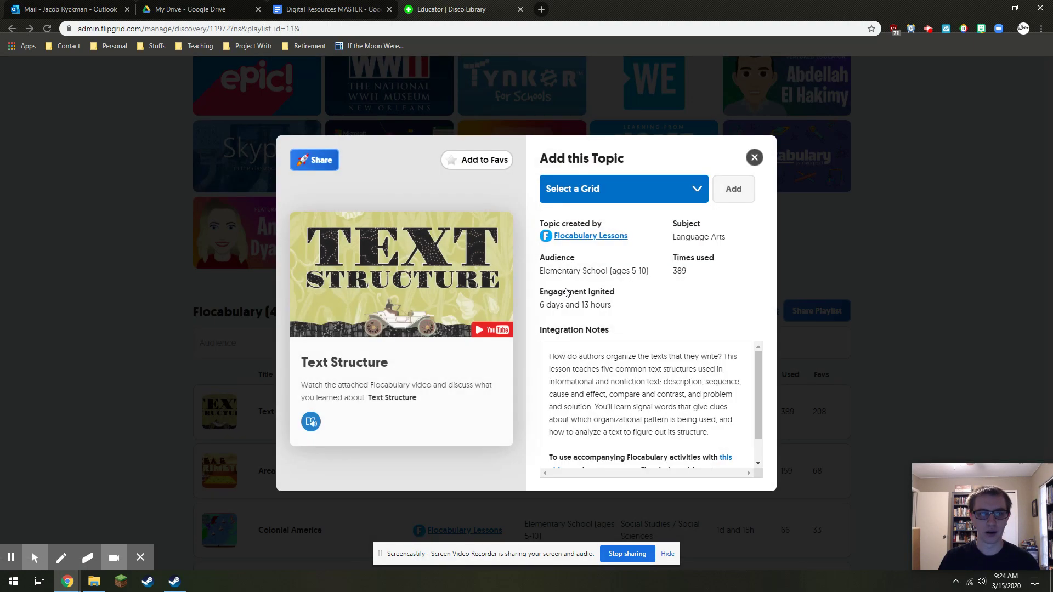
# Close the Text Structure topic details and search the Flocabulary list for 'u'
pyautogui.click(756, 167)
pyautogui.scroll(12, 871, 225)
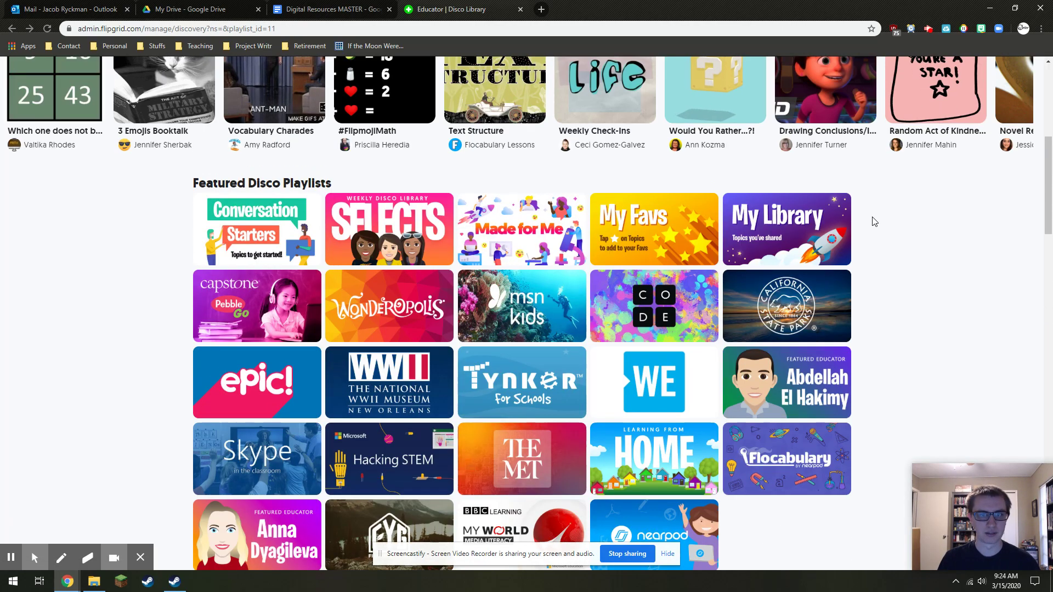
pyautogui.scroll(4, 874, 222)
pyautogui.scroll(-12, 874, 219)
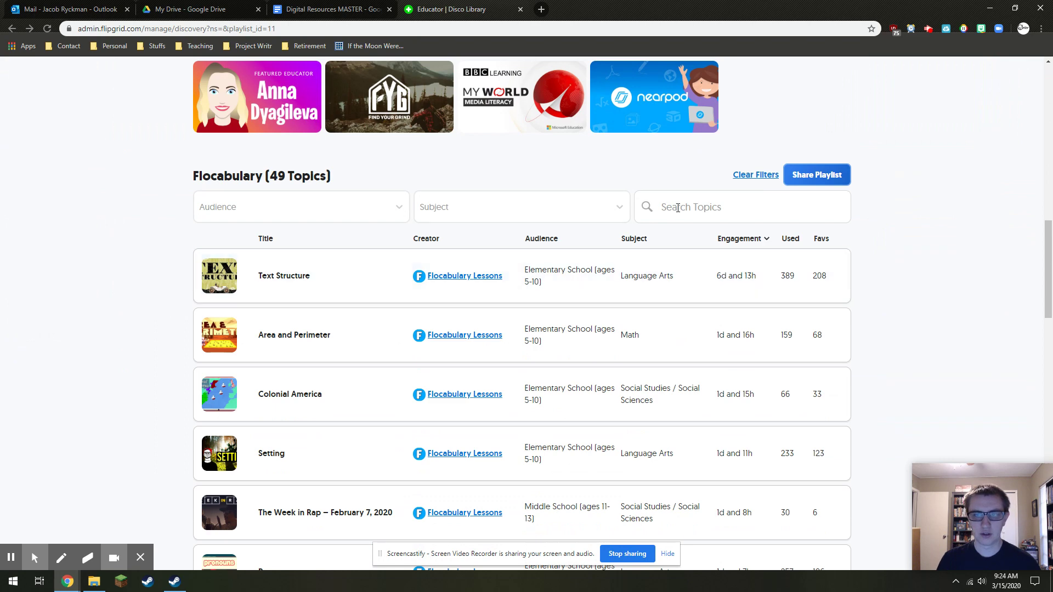
pyautogui.click(670, 206)
pyautogui.write('us history')
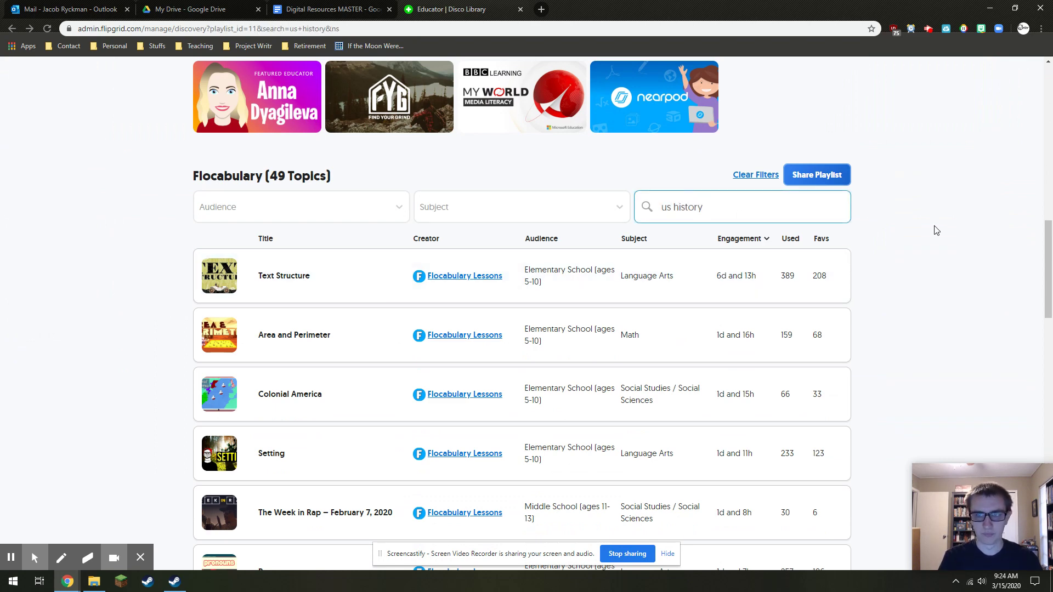
pyautogui.click(936, 231)
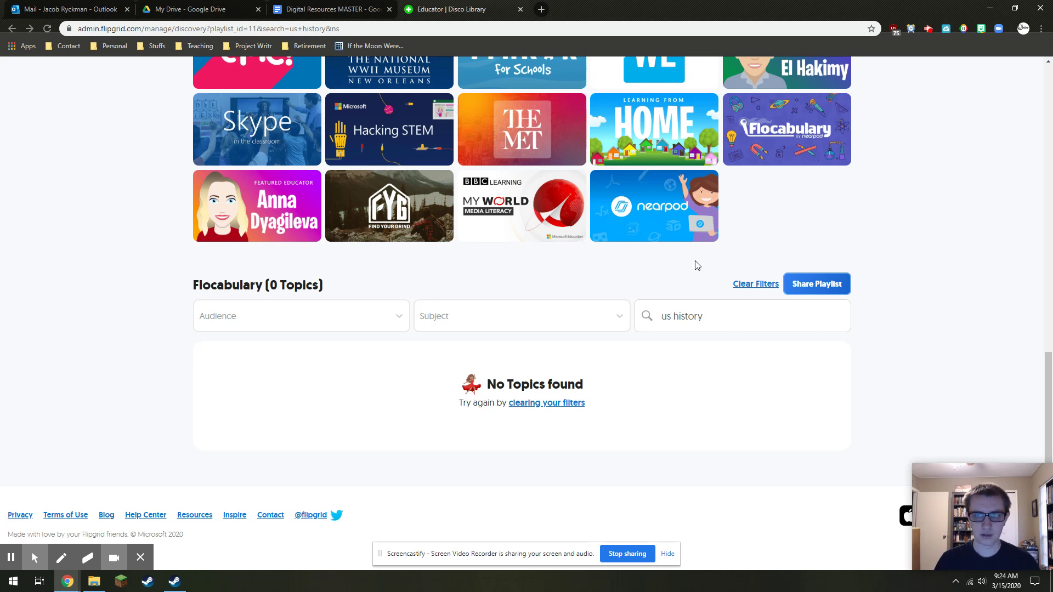
# Clear the filters and search the whole Disco Library for 'us history'
pyautogui.click(764, 286)
pyautogui.click(699, 207)
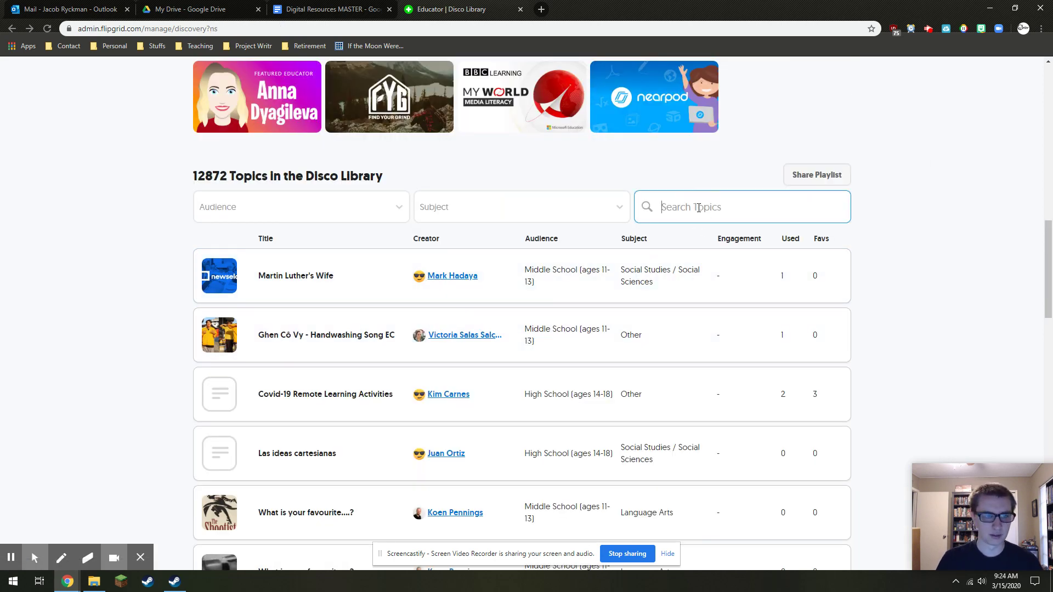
pyautogui.write('us history')
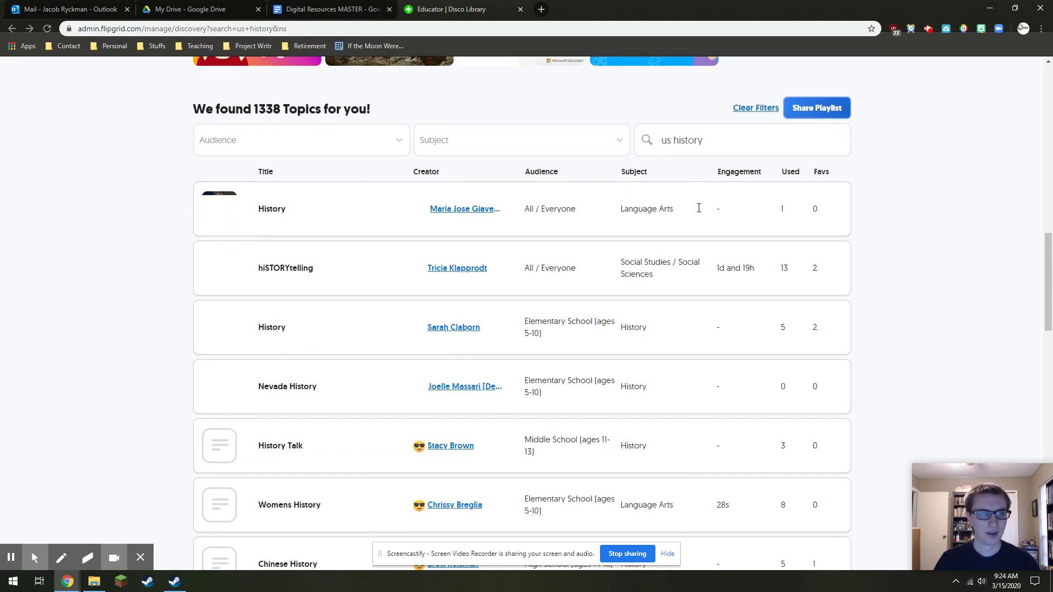
pyautogui.scroll(-2, 699, 212)
pyautogui.scroll(1, 348, 160)
# Open the Nevada History topic's details from the 1338 results
pyautogui.moveTo(259, 121); pyautogui.dragTo(278, 124)
pyautogui.click(278, 124)
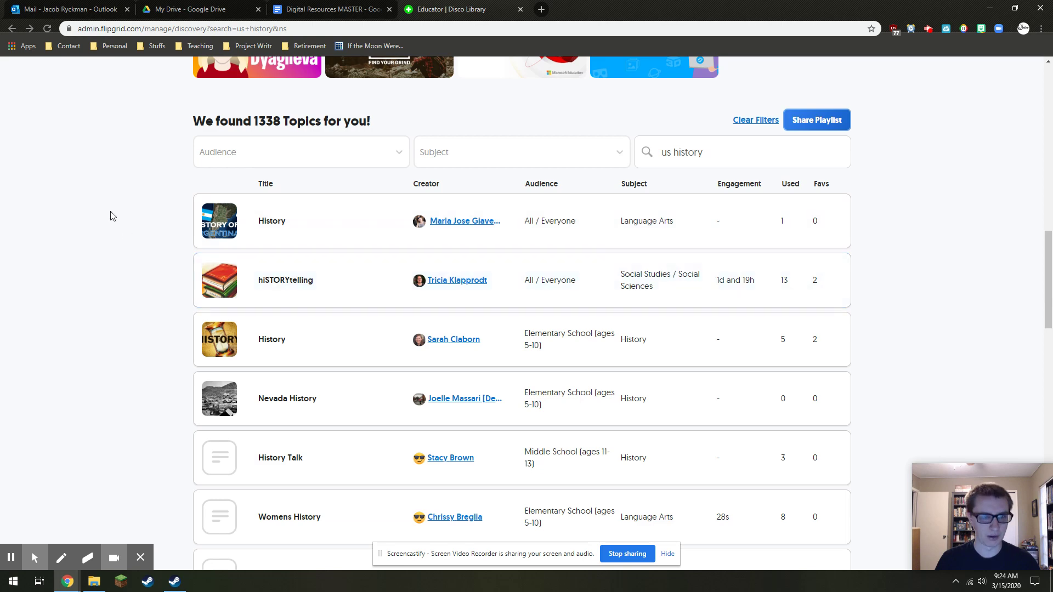
pyautogui.scroll(-3, 296, 269)
pyautogui.click(305, 233)
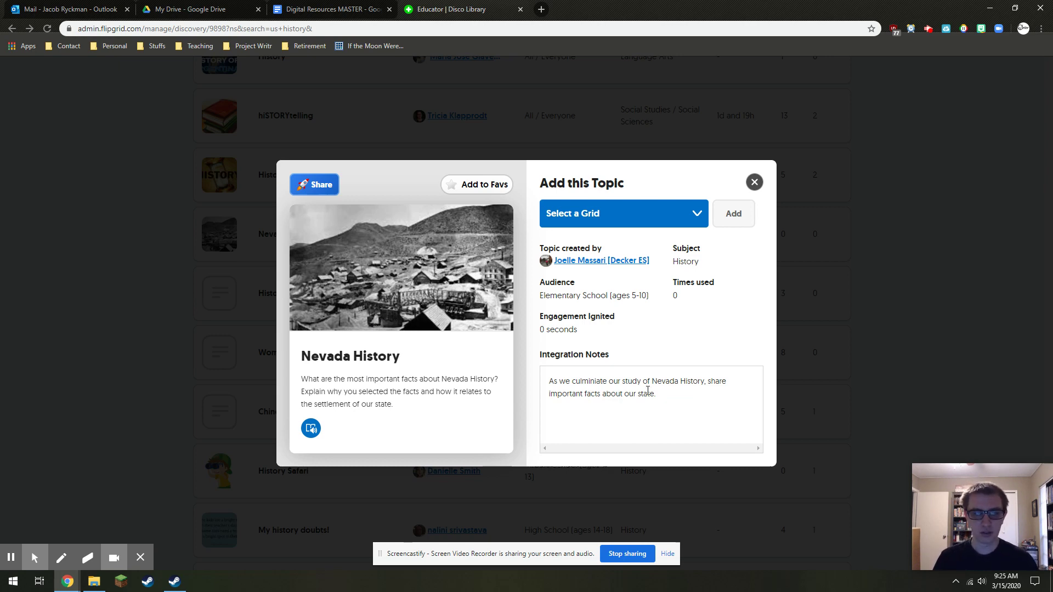
# Review Nevada History's integration notes and dismiss the grid list without choosing a grid
pyautogui.moveTo(658, 394); pyautogui.dragTo(558, 381)
pyautogui.click(556, 380)
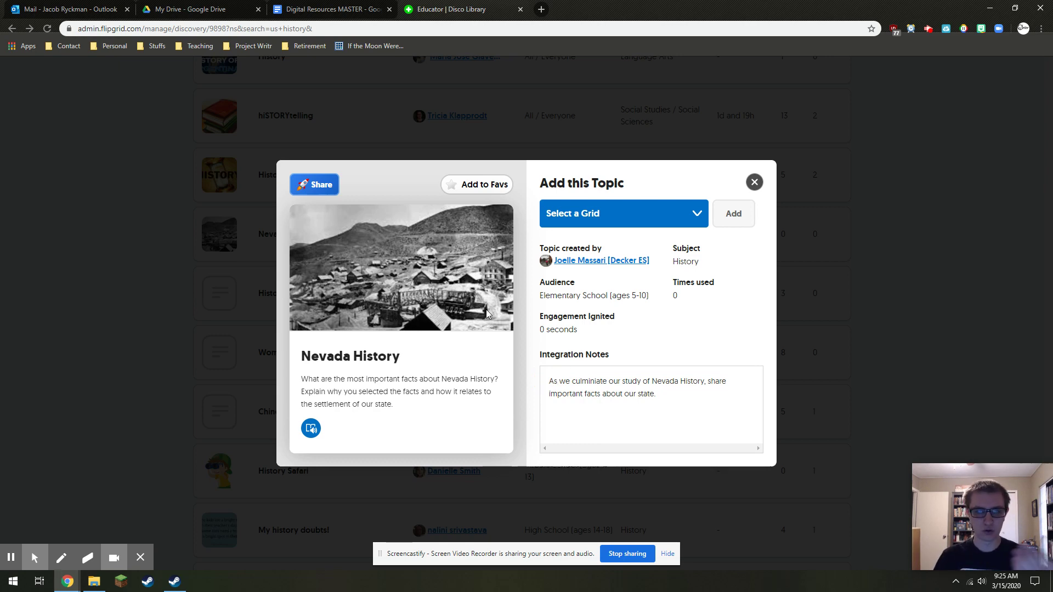
pyautogui.click(638, 218)
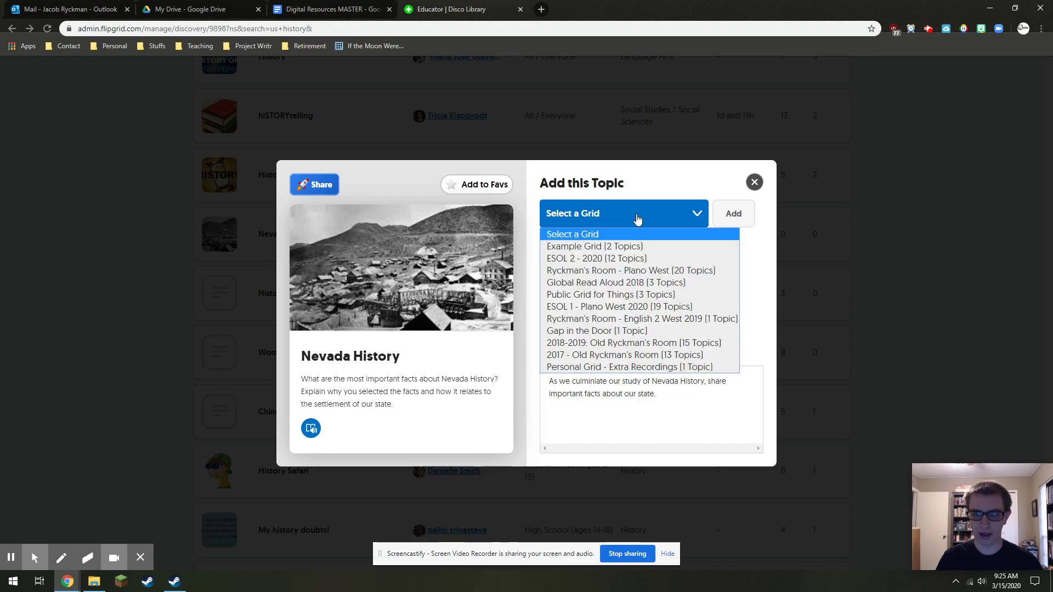
pyautogui.click(698, 181)
# Close the Nevada History dialog and return to the top of the Disco Library
pyautogui.click(755, 182)
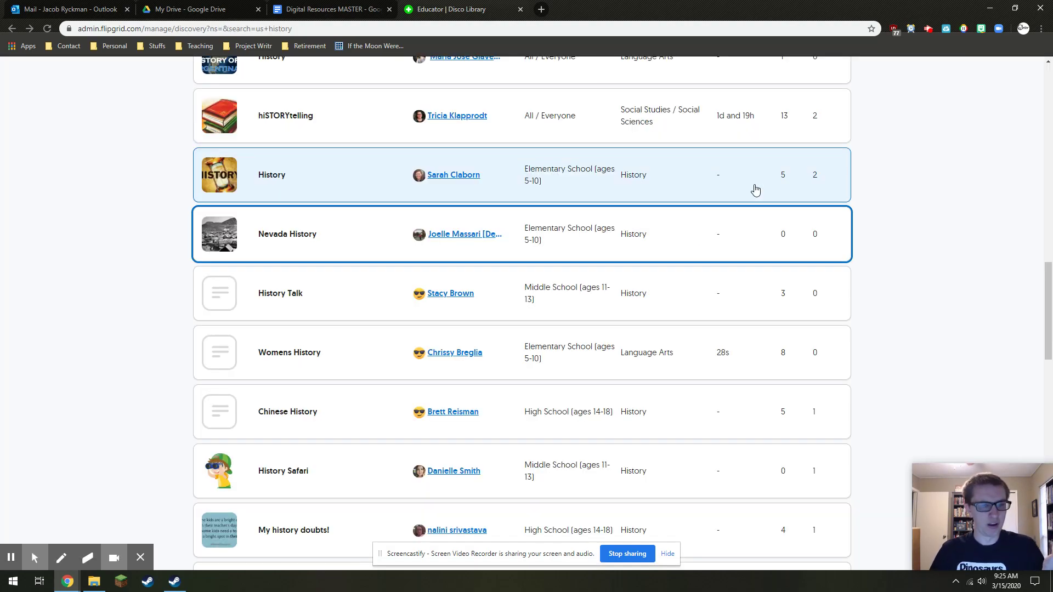
pyautogui.scroll(15, 756, 189)
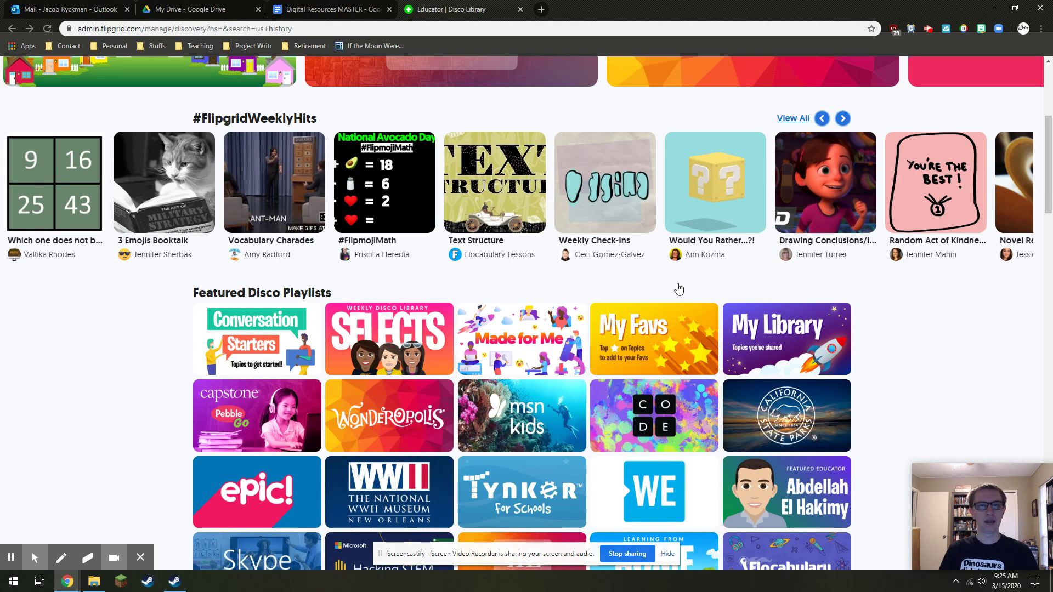
pyautogui.scroll(4, 651, 276)
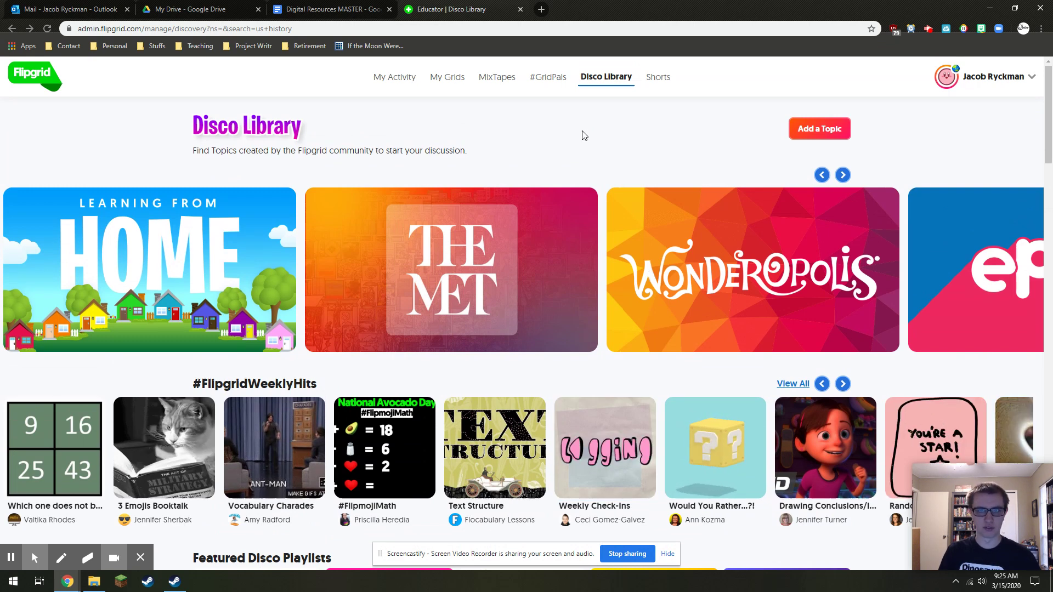